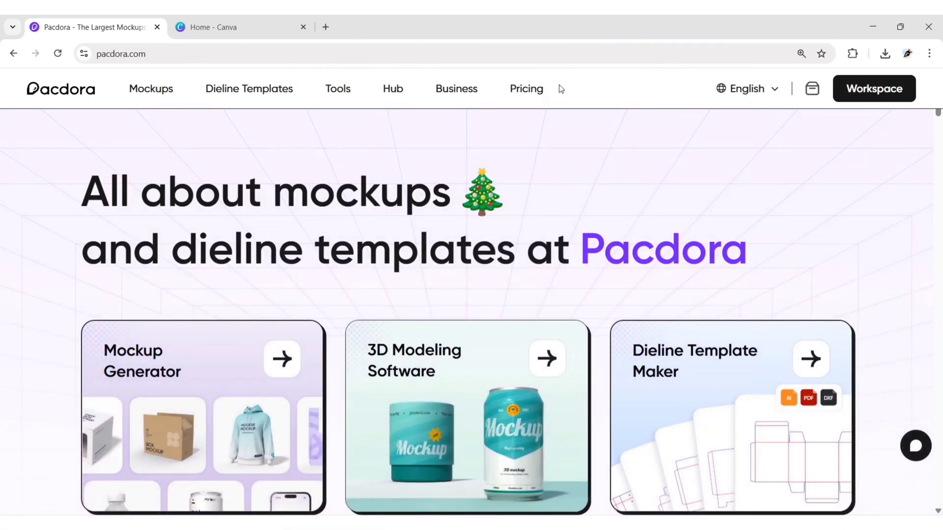
# - Search Pacdora's mockups for "shampoo bottle" and open the 400 ml shampoo plastic bottle mockup
pyautogui.click(173, 89)
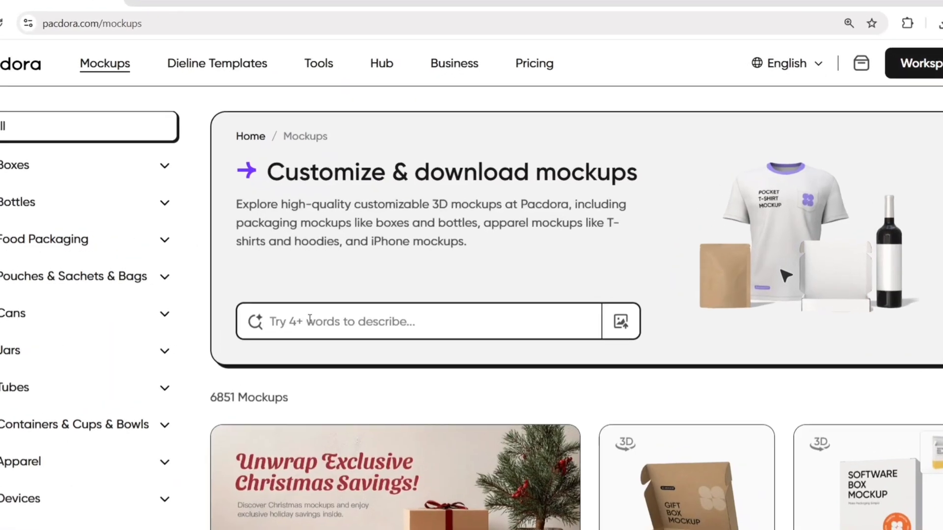
pyautogui.click(310, 321)
pyautogui.write('Shampoo Bottle')
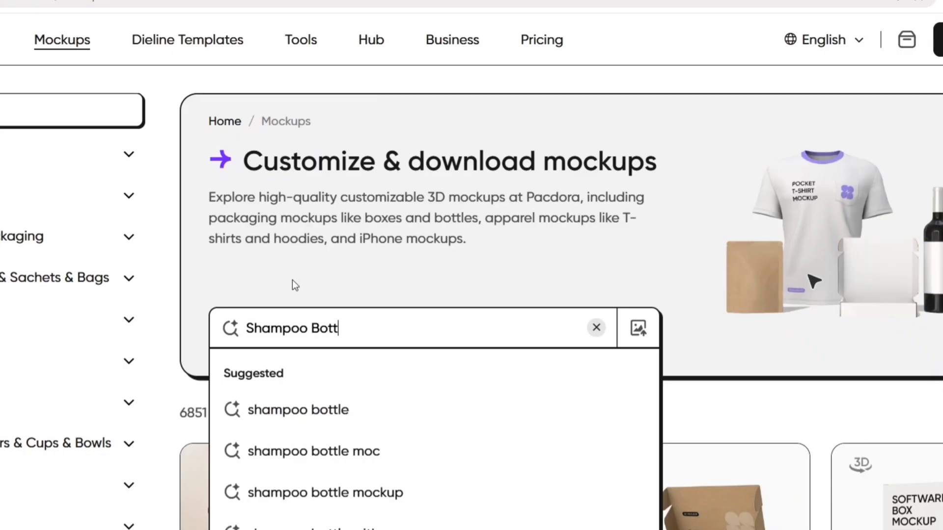
pyautogui.click(338, 395)
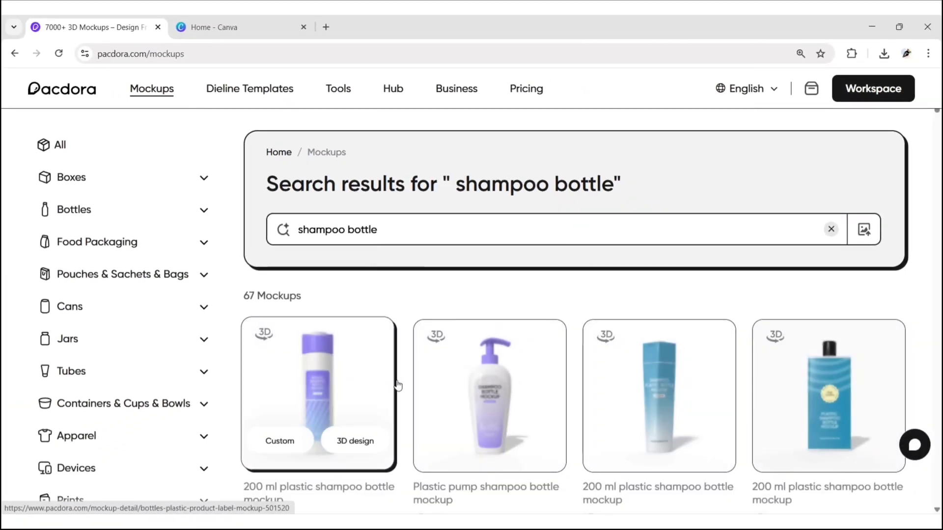
pyautogui.scroll(-5, 404, 386)
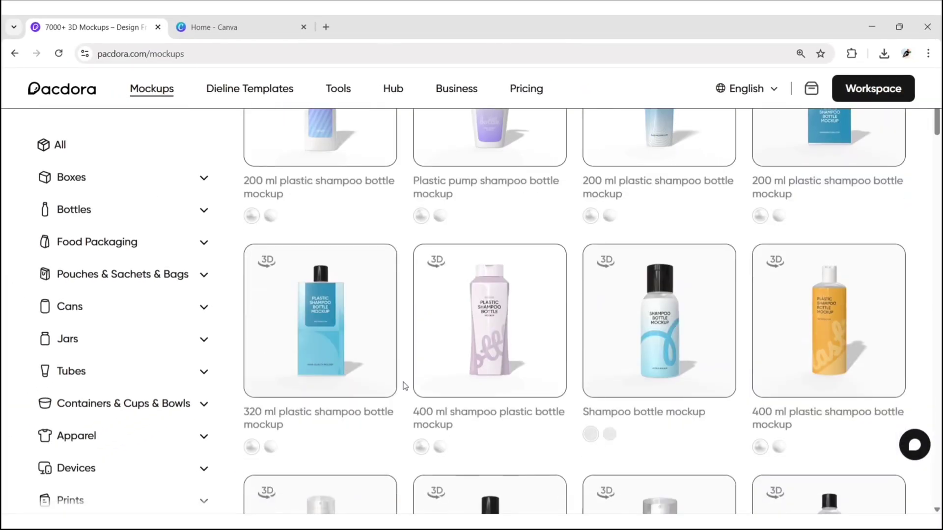
pyautogui.click(493, 325)
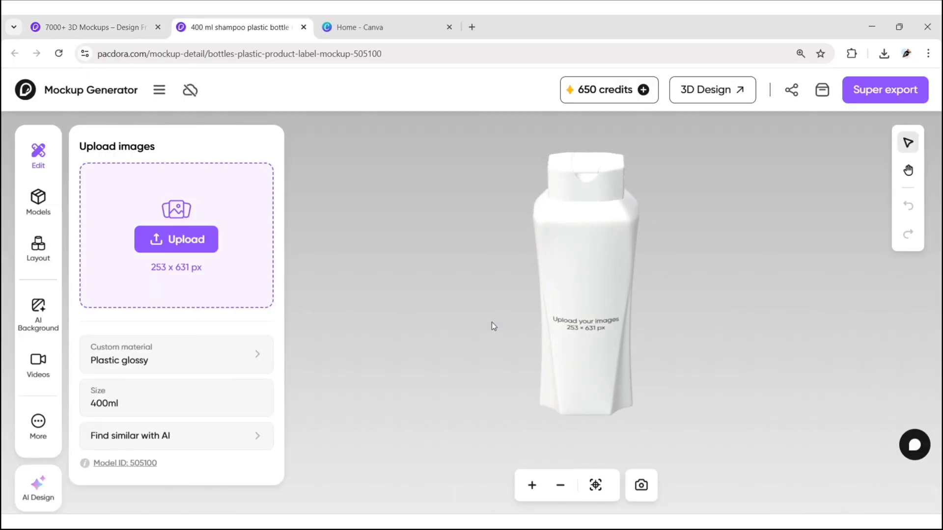
# - Open the bottle's upload and design view and export its dieline as PDF
pyautogui.click(178, 239)
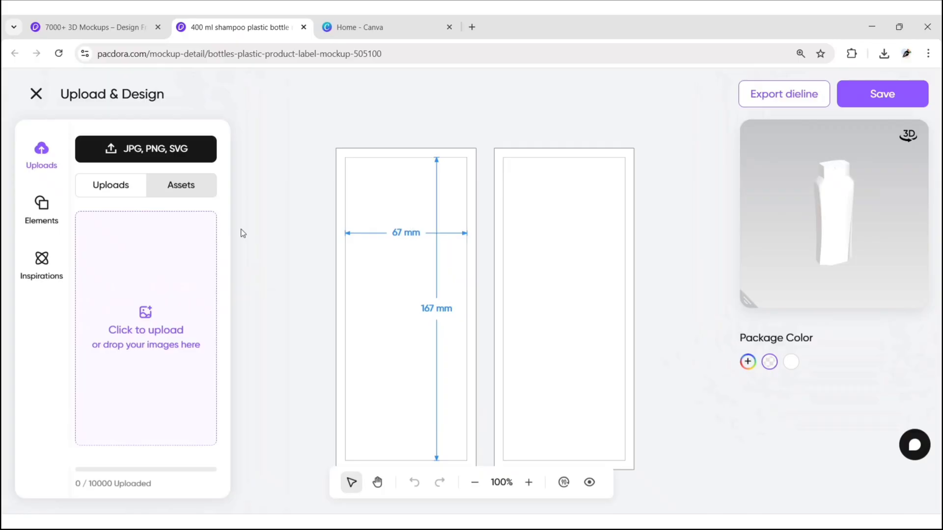
pyautogui.click(785, 94)
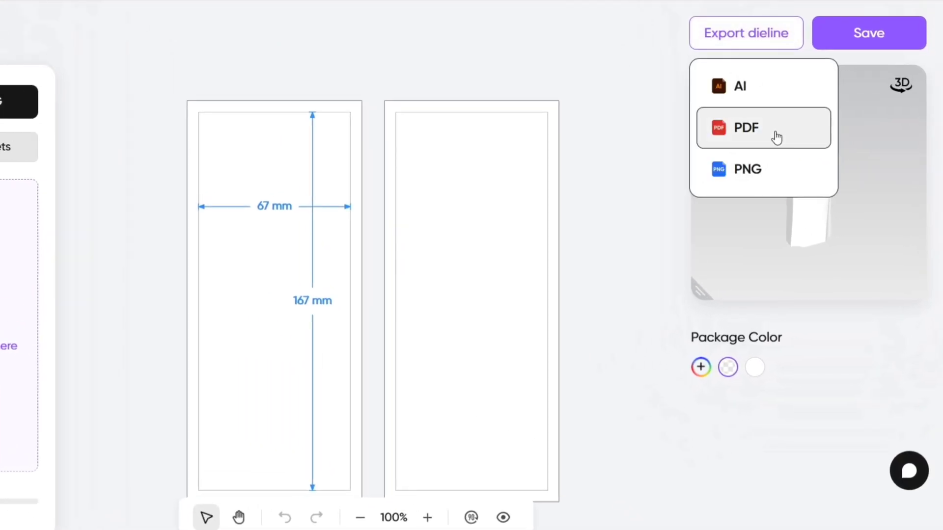
pyautogui.click(777, 137)
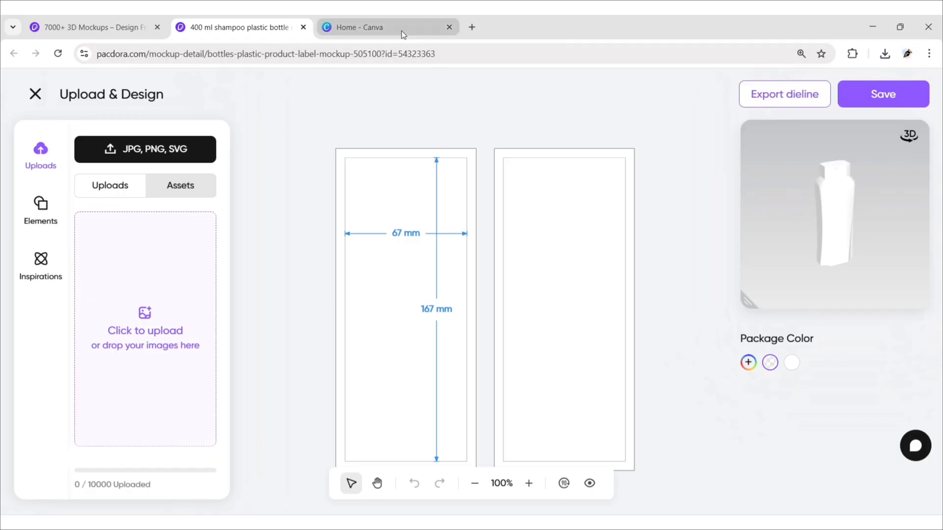
# - Switch to Canva, upload the 400_ml_shampoo_plastic_bottle_67×167_mm PDF and open it as a design
pyautogui.click(385, 32)
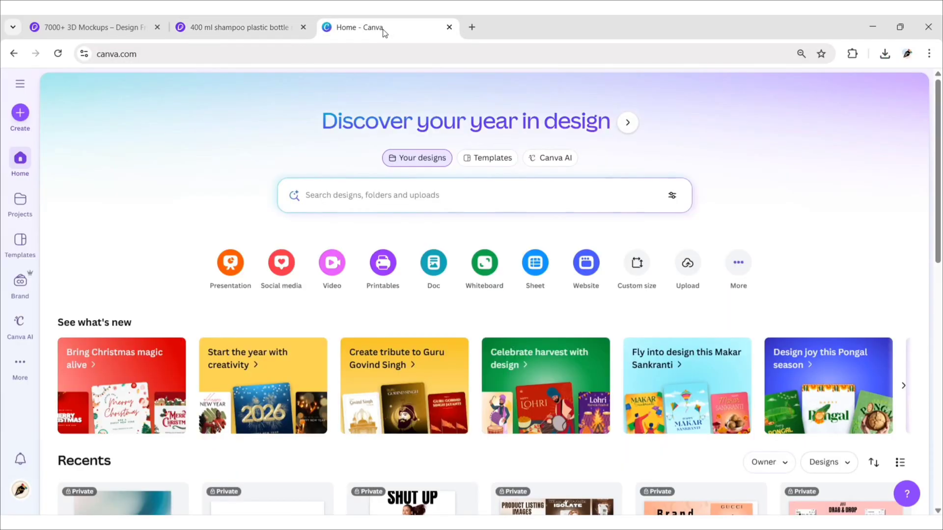
pyautogui.click(689, 270)
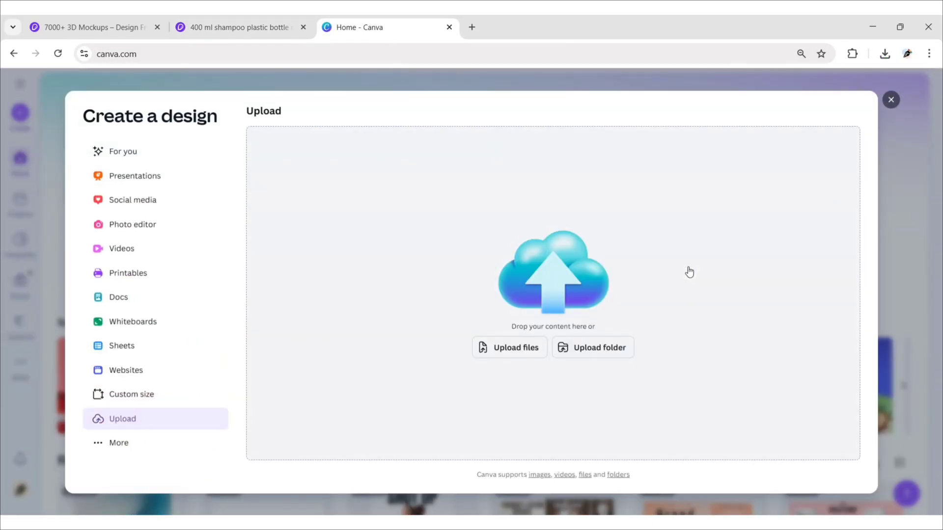
pyautogui.click(513, 349)
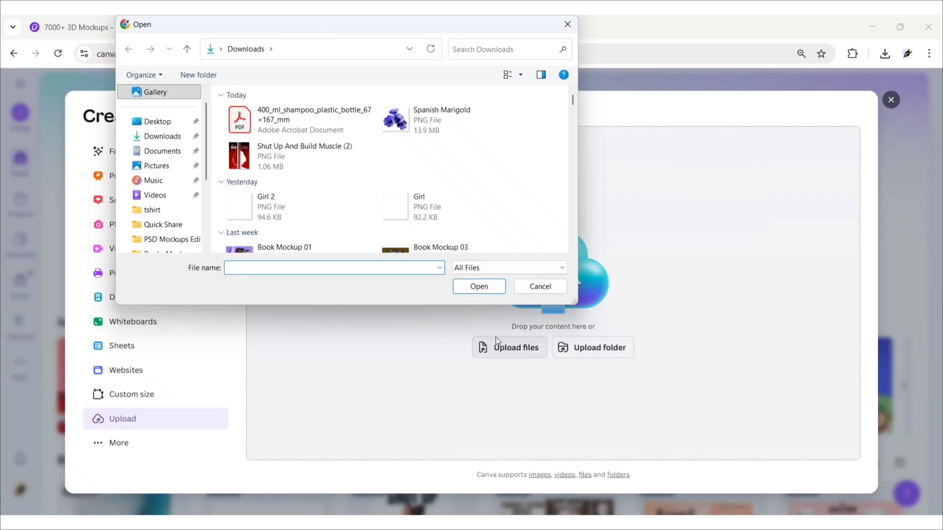
pyautogui.click(305, 120)
pyautogui.click(484, 285)
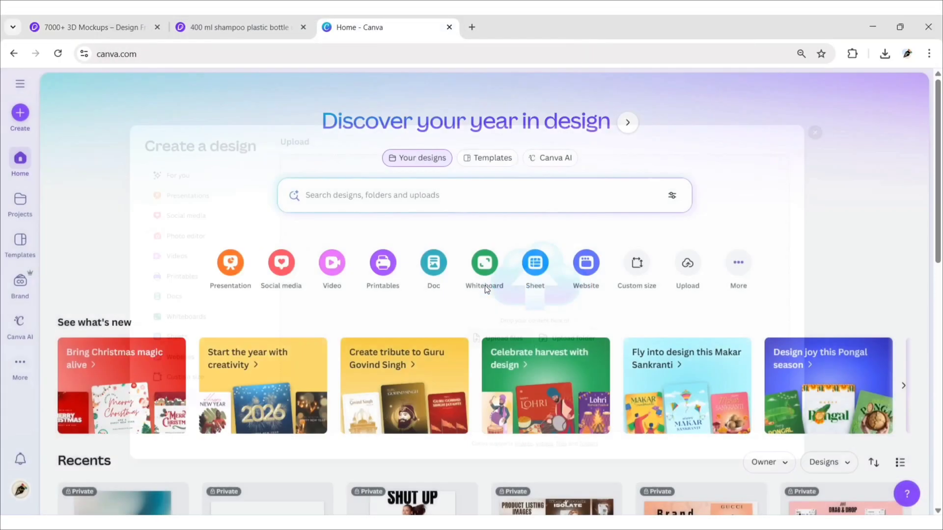
pyautogui.click(511, 91)
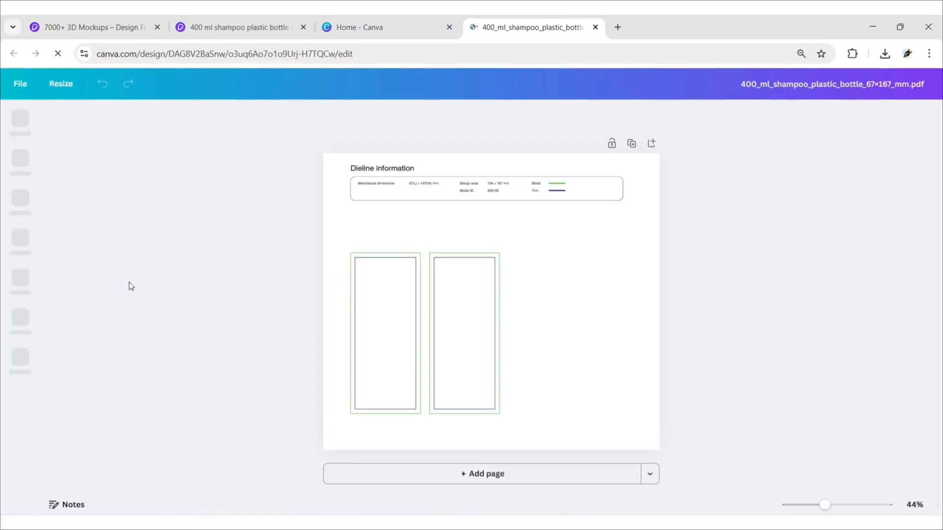
# - Copy the two dieline panel outlines and paste them onto a new blank page moved ahead of the original
pyautogui.moveTo(310, 266); pyautogui.dragTo(505, 419)
pyautogui.click(461, 228)
pyautogui.click(492, 258)
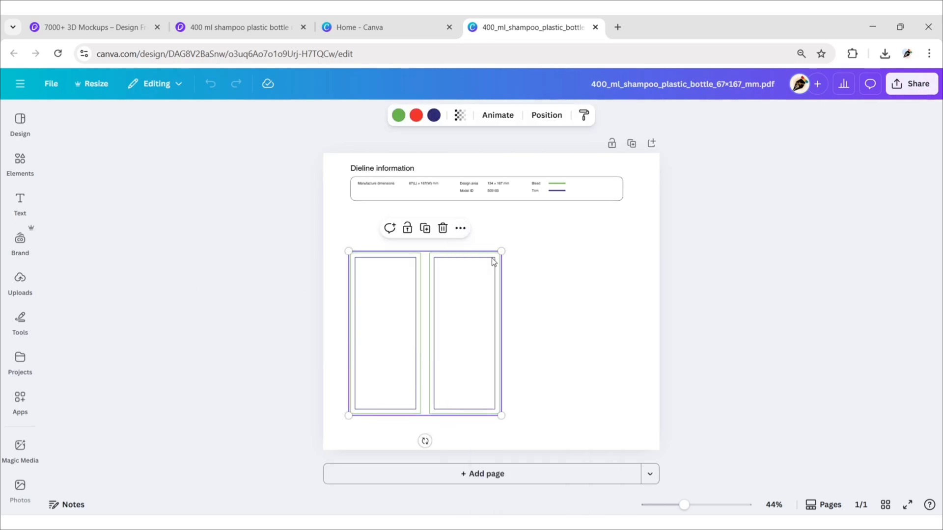
pyautogui.click(687, 248)
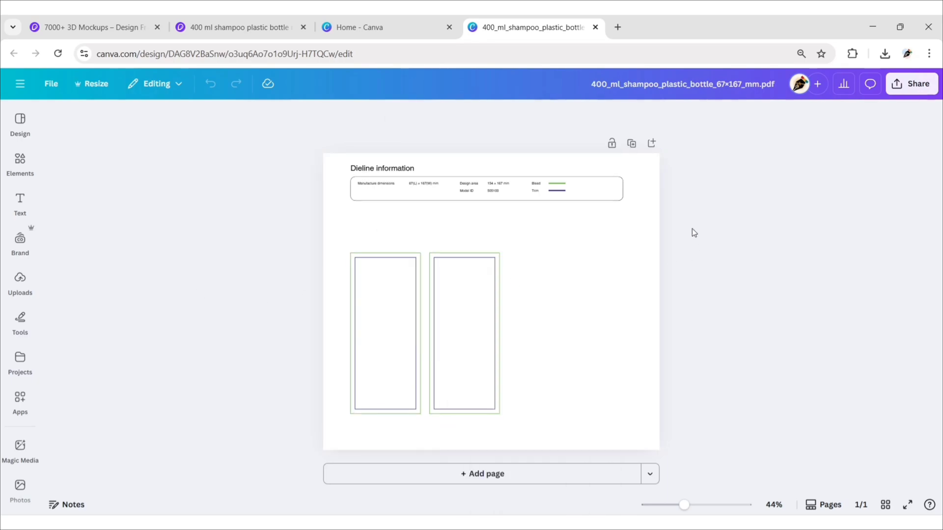
pyautogui.click(651, 144)
pyautogui.click(532, 143)
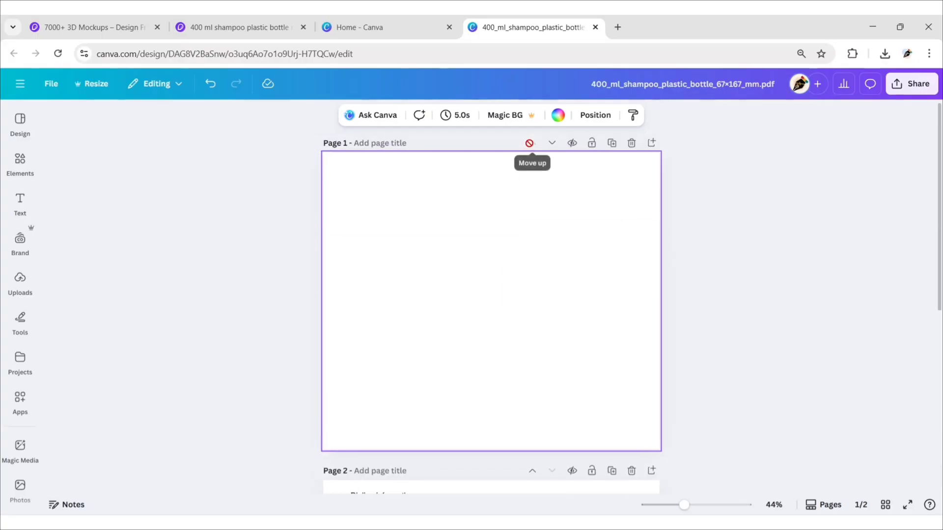
pyautogui.rightClick(475, 264)
pyautogui.click(511, 319)
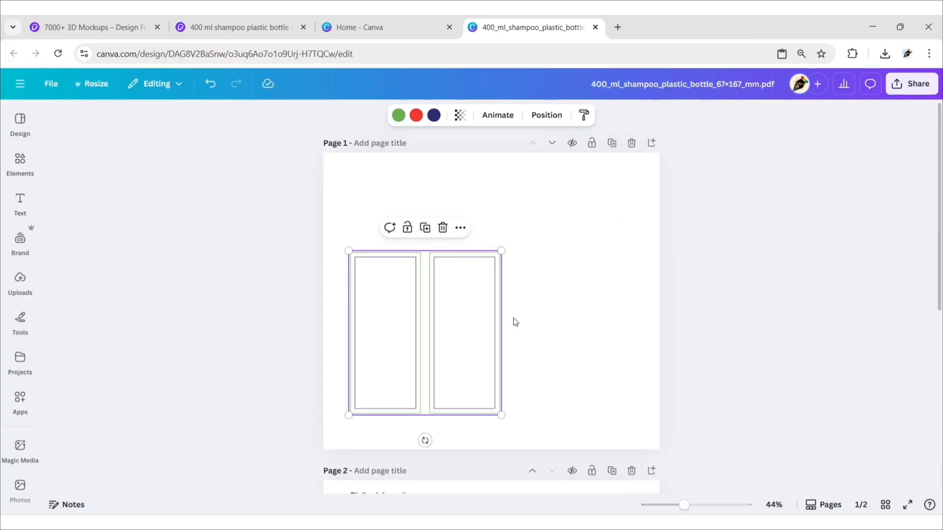
# - Centre the pasted dieline outlines horizontally and vertically on the page
pyautogui.click(546, 116)
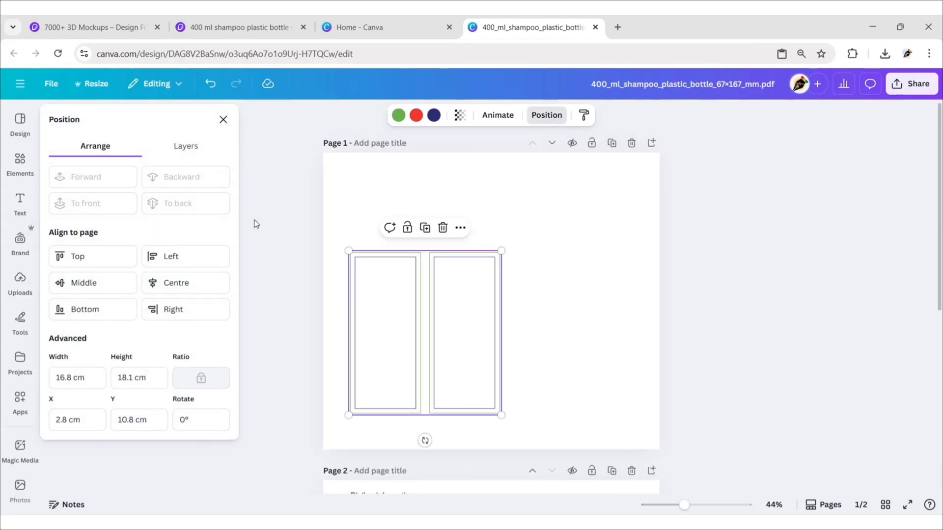
pyautogui.click(164, 289)
pyautogui.click(131, 288)
pyautogui.click(223, 120)
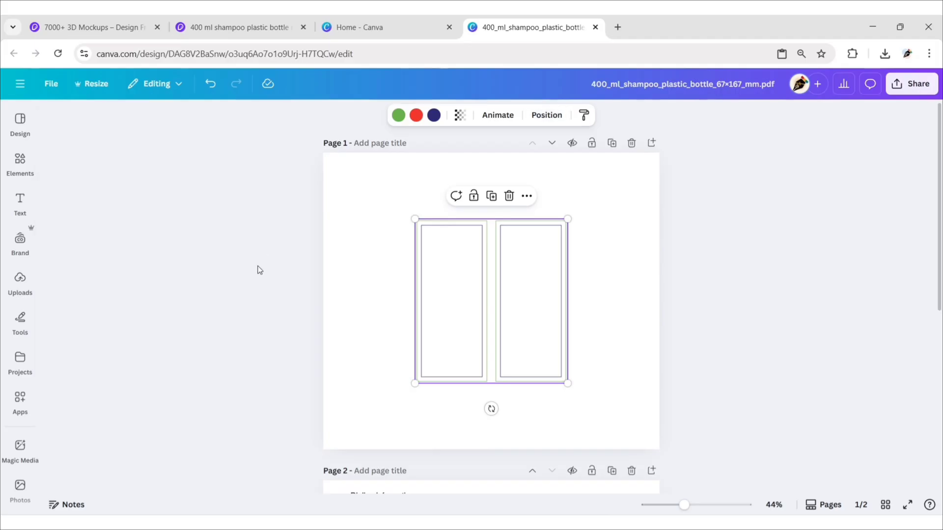
pyautogui.click(266, 274)
# - Rename the design as Product Label Design
pyautogui.click(774, 505)
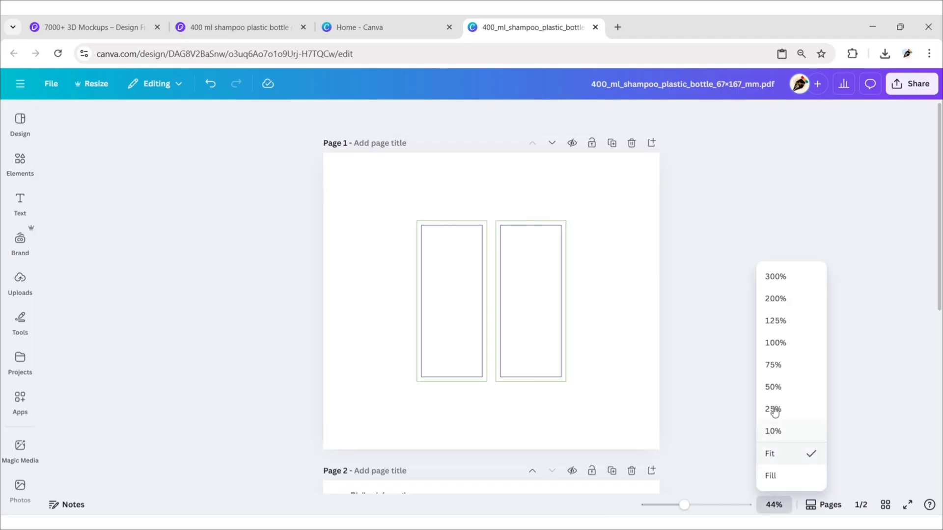
pyautogui.click(781, 365)
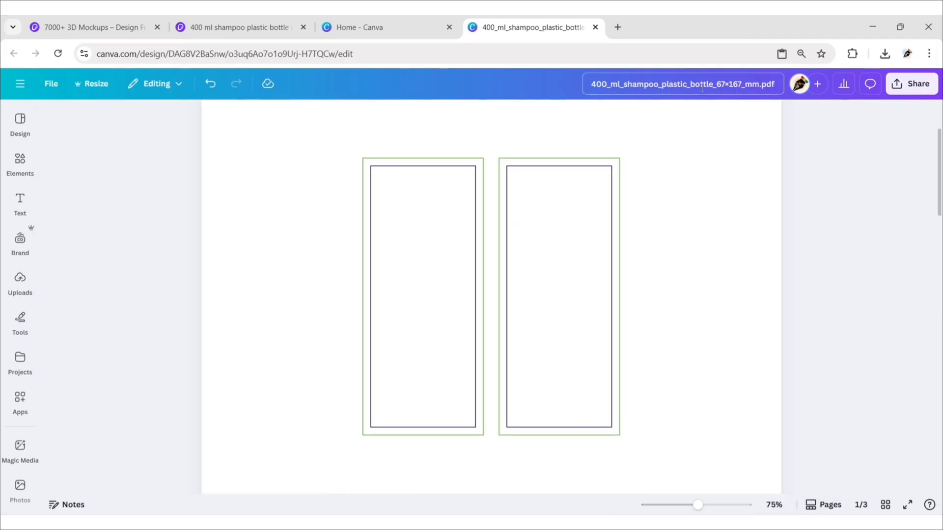
pyautogui.write('Product')
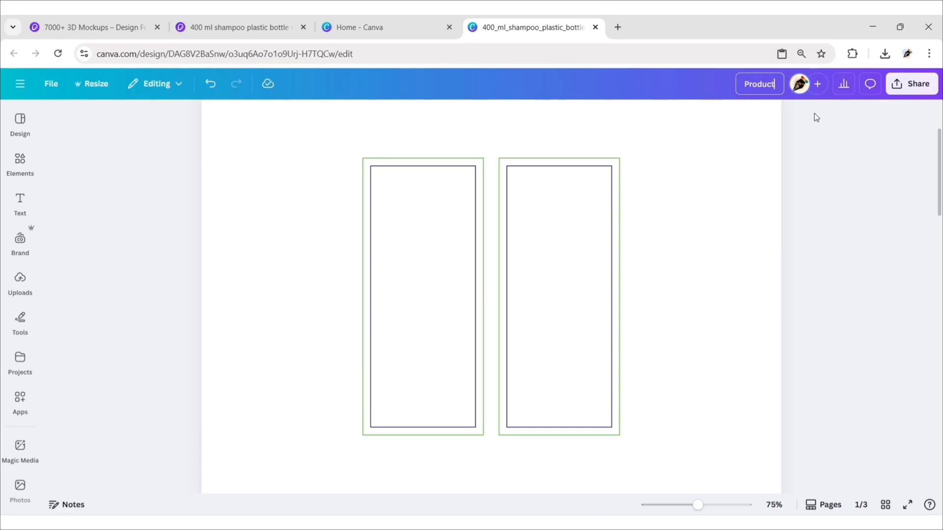
pyautogui.write(' Label Design')
pyautogui.press('Return')
# - Insert a plain square from the basic shapes onto the dieline page
pyautogui.click(20, 163)
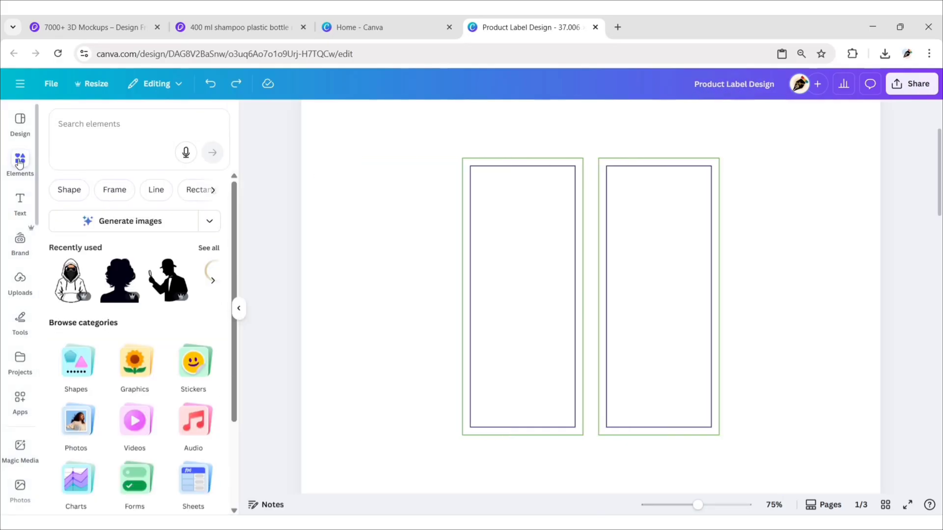
pyautogui.click(76, 359)
pyautogui.click(205, 358)
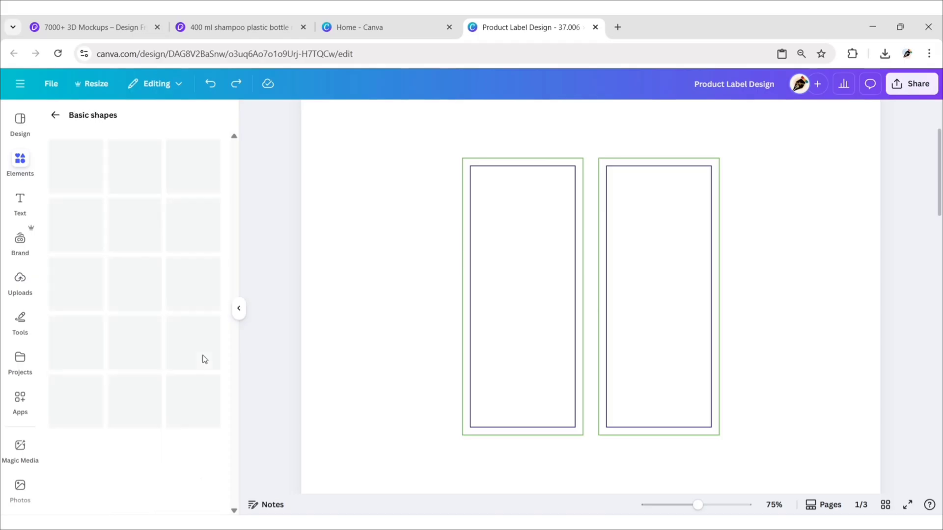
pyautogui.click(78, 170)
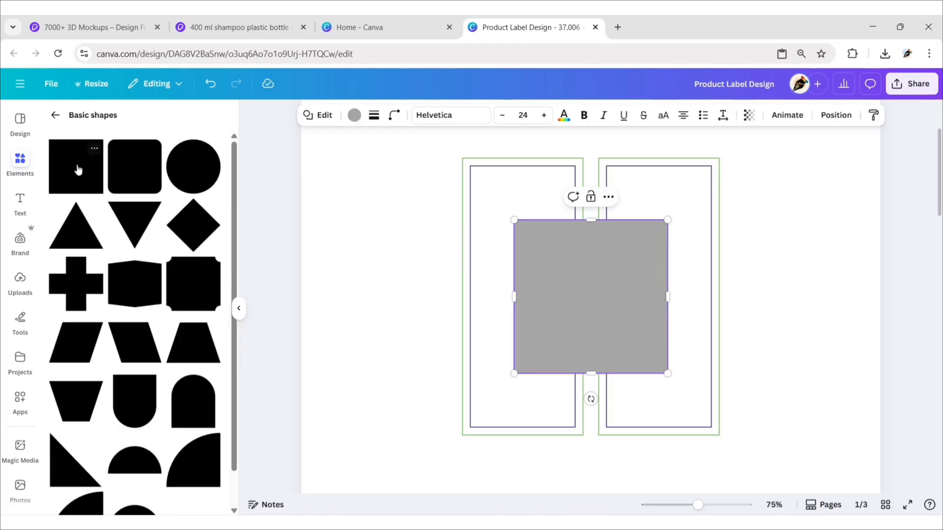
pyautogui.click(239, 310)
# - Move and resize the square so it exactly fills the inner trim outline of the left dieline panel
pyautogui.moveTo(503, 332); pyautogui.dragTo(454, 246)
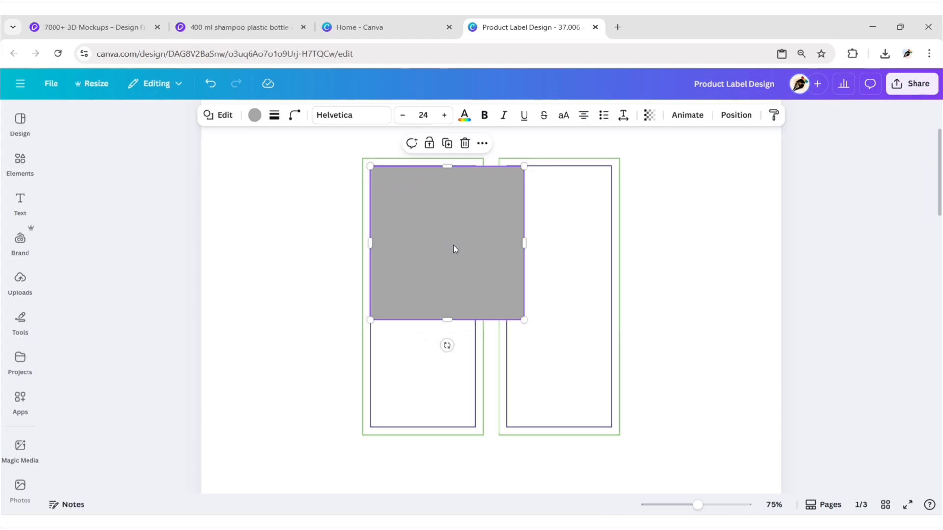
pyautogui.moveTo(524, 246); pyautogui.dragTo(475, 252)
pyautogui.moveTo(371, 246); pyautogui.dragTo(370, 246)
pyautogui.moveTo(422, 322); pyautogui.dragTo(435, 425)
# - Set the left panel rectangle's fill to the new solid colour #D7D9FF
pyautogui.click(397, 291)
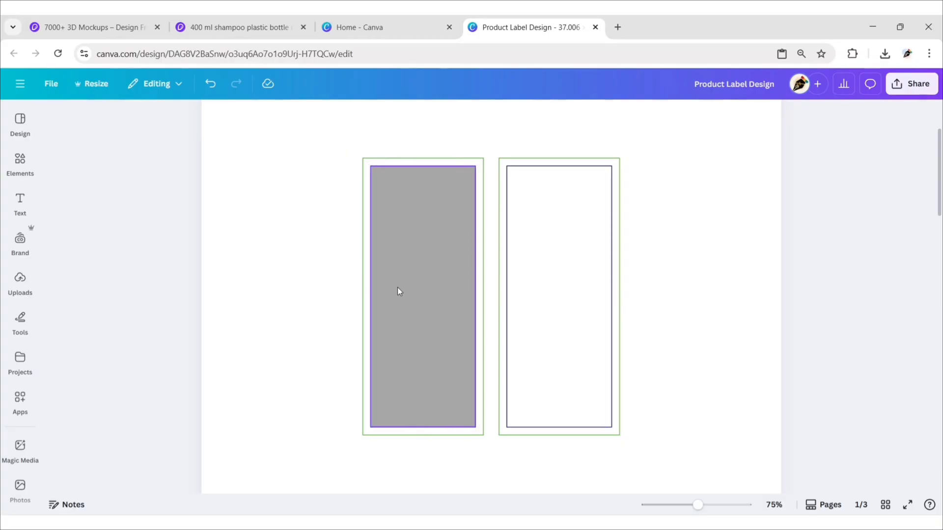
pyautogui.click(262, 120)
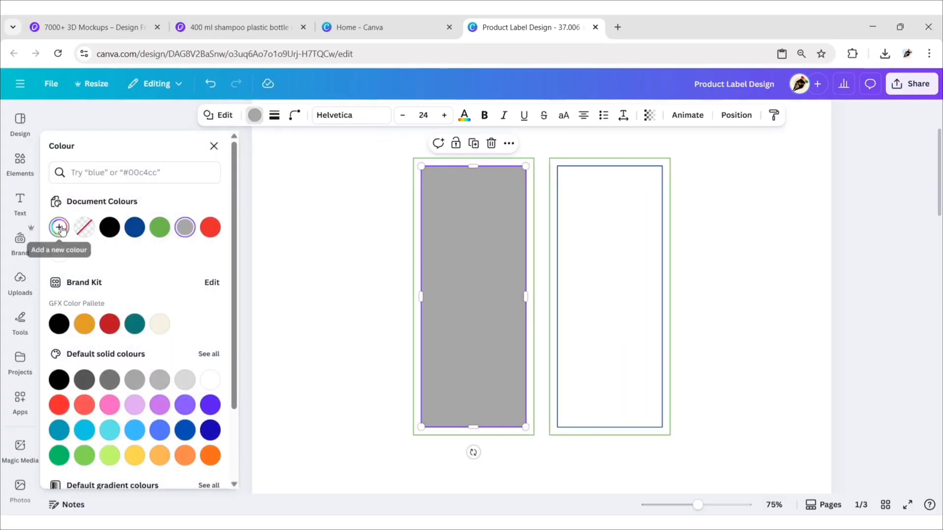
pyautogui.click(59, 228)
pyautogui.hotkey('ctrl', 'v')
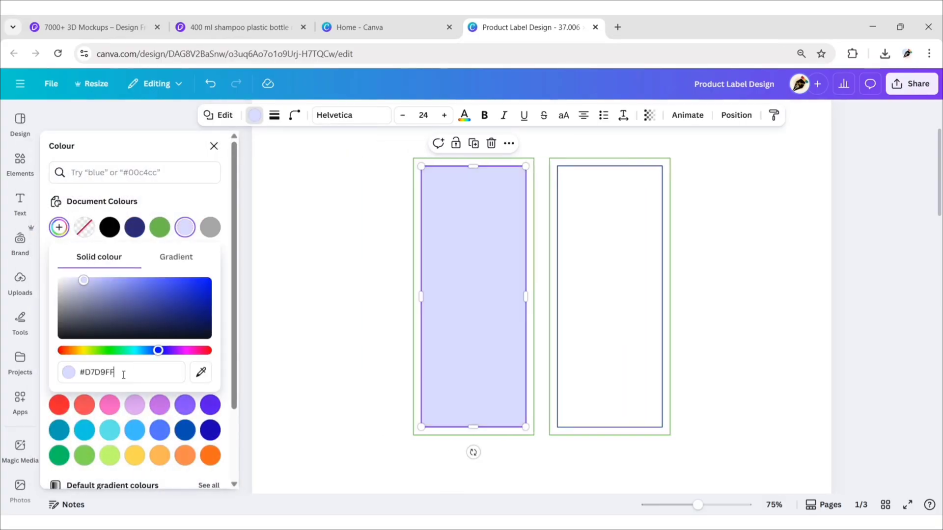
pyautogui.click(195, 197)
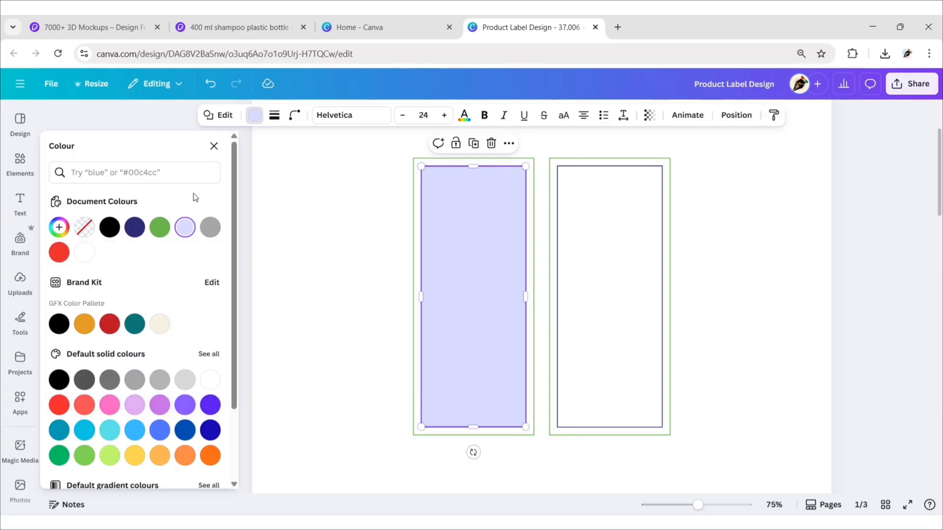
pyautogui.click(214, 146)
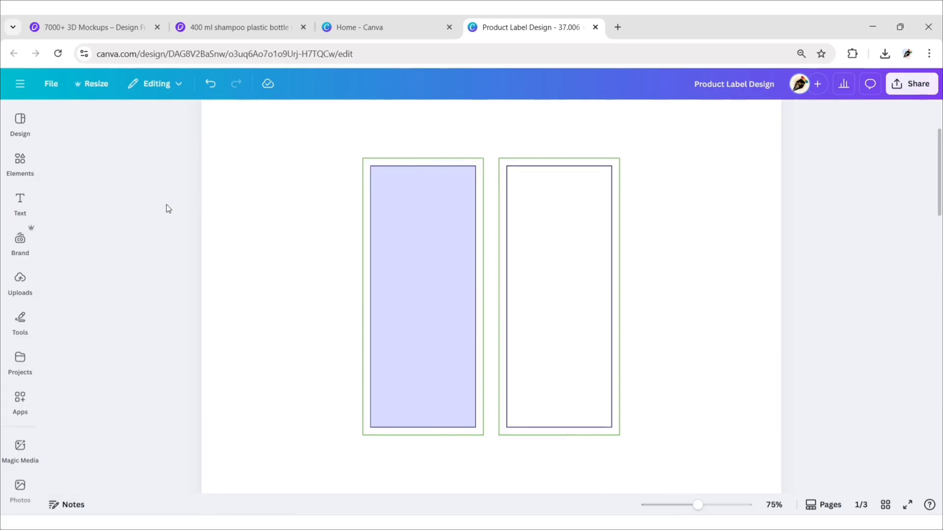
# - Search the graphics elements for "abstract curve shape" and insert the solid black S-curve graphic on the page
pyautogui.click(20, 164)
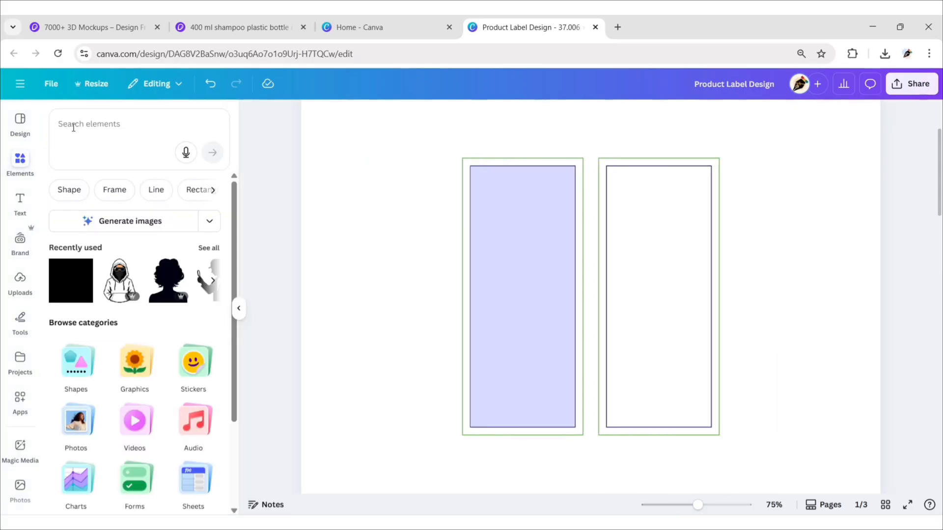
pyautogui.click(115, 148)
pyautogui.write('abstract curve shape')
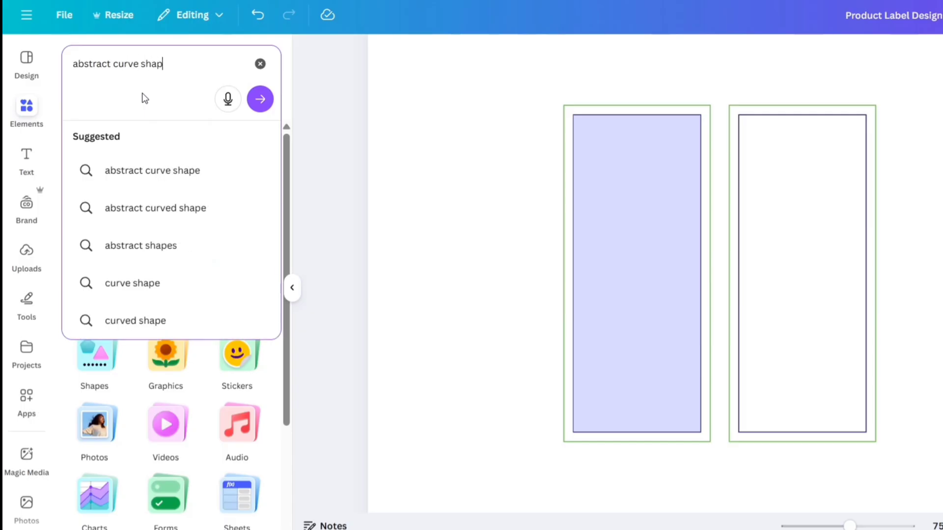
pyautogui.press('Return')
pyautogui.click(115, 146)
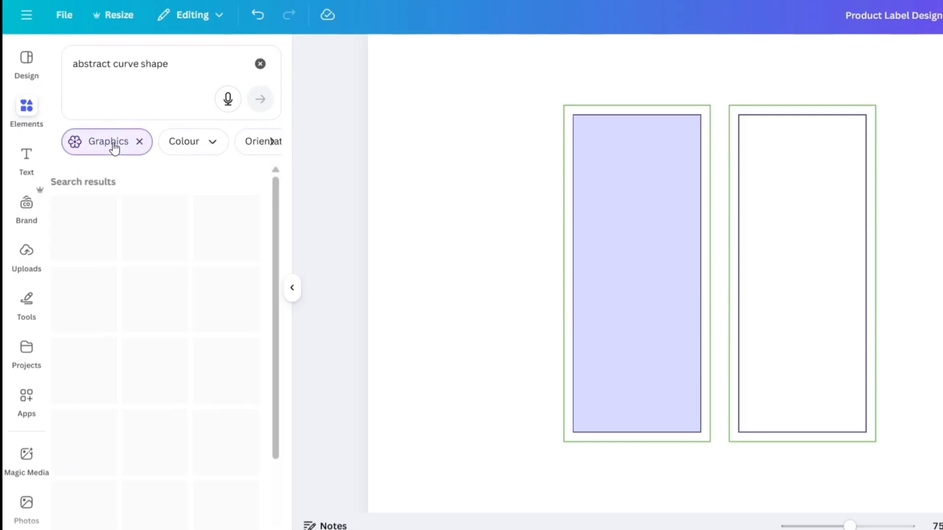
pyautogui.scroll(-15, 152, 288)
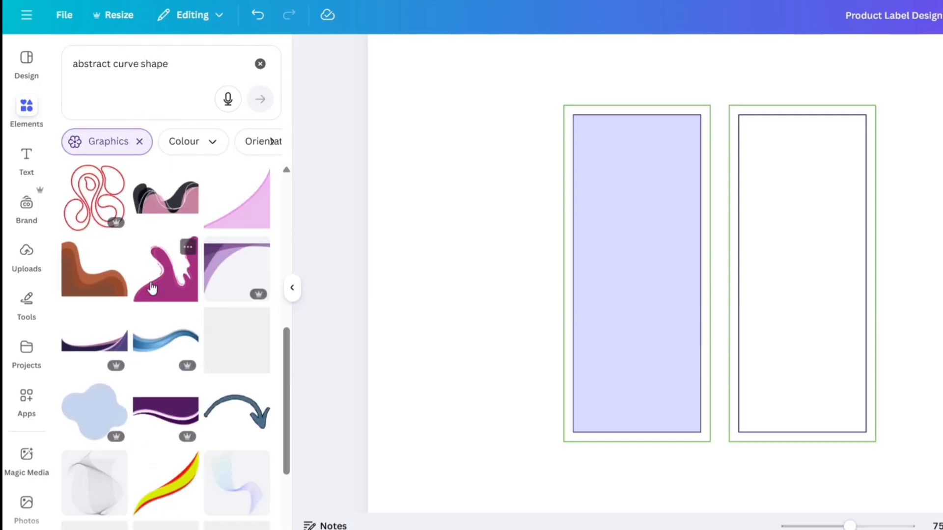
pyautogui.scroll(-5, 151, 290)
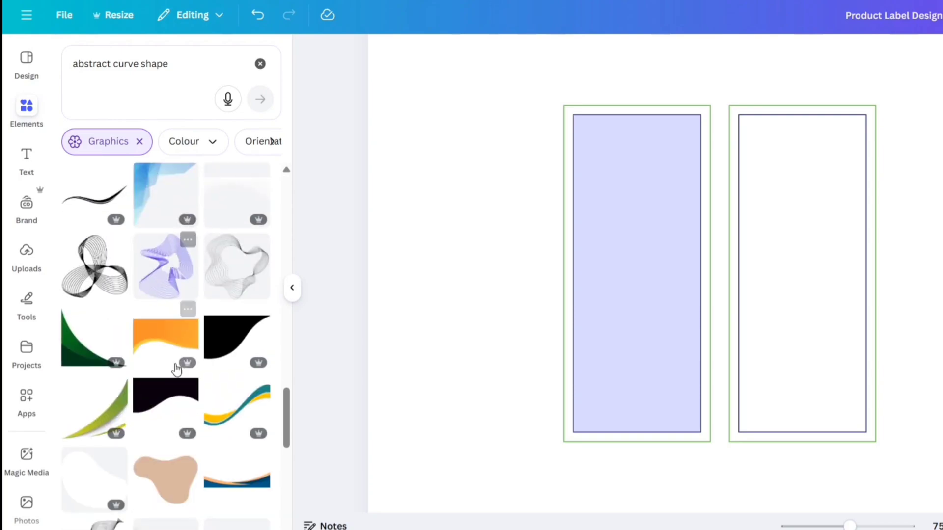
pyautogui.click(252, 323)
pyautogui.click(292, 288)
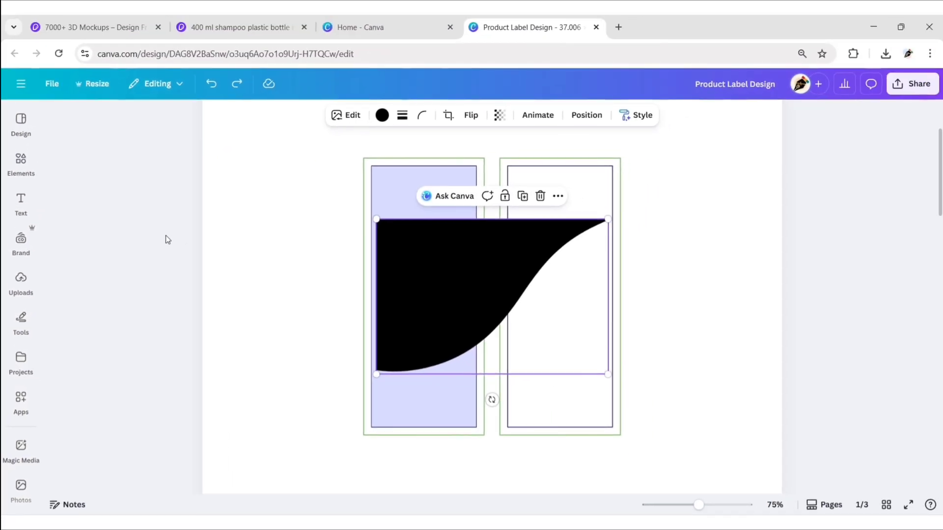
# - Flip the black curve graphic horizontally and rotate it a quarter turn clockwise
pyautogui.click(557, 63)
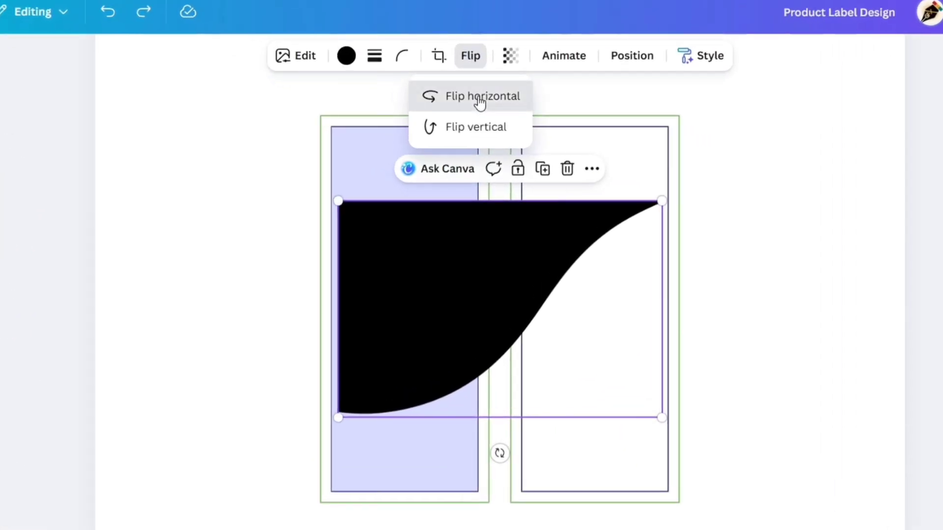
pyautogui.click(481, 121)
pyautogui.click(608, 86)
pyautogui.click(180, 483)
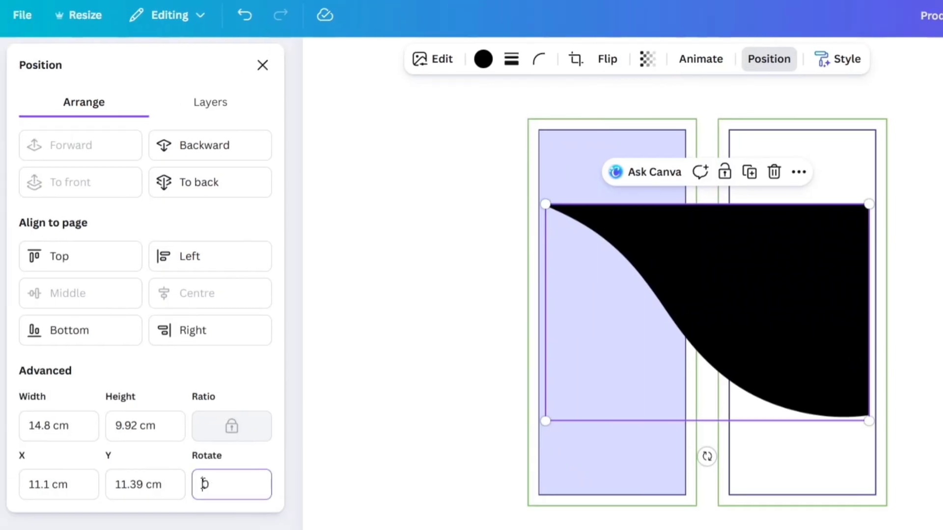
pyautogui.press('Return')
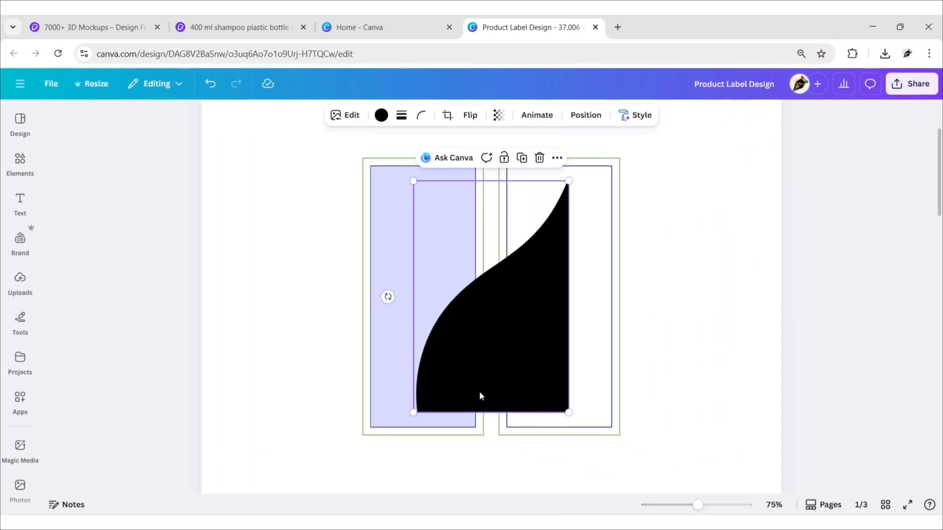
# - Shrink the curve graphic and fit it into the lower part of the left panel, aligned with its right and bottom edges
pyautogui.moveTo(622, 448); pyautogui.dragTo(654, 413)
pyautogui.moveTo(504, 368); pyautogui.dragTo(474, 375)
pyautogui.moveTo(521, 193); pyautogui.dragTo(477, 265)
pyautogui.moveTo(370, 427); pyautogui.dragTo(368, 427)
pyautogui.click(297, 387)
pyautogui.moveTo(433, 347); pyautogui.dragTo(435, 345)
pyautogui.click(305, 353)
# - Recolour the black curve graphic in the left panel to #322699
pyautogui.click(414, 323)
pyautogui.click(381, 115)
pyautogui.click(86, 202)
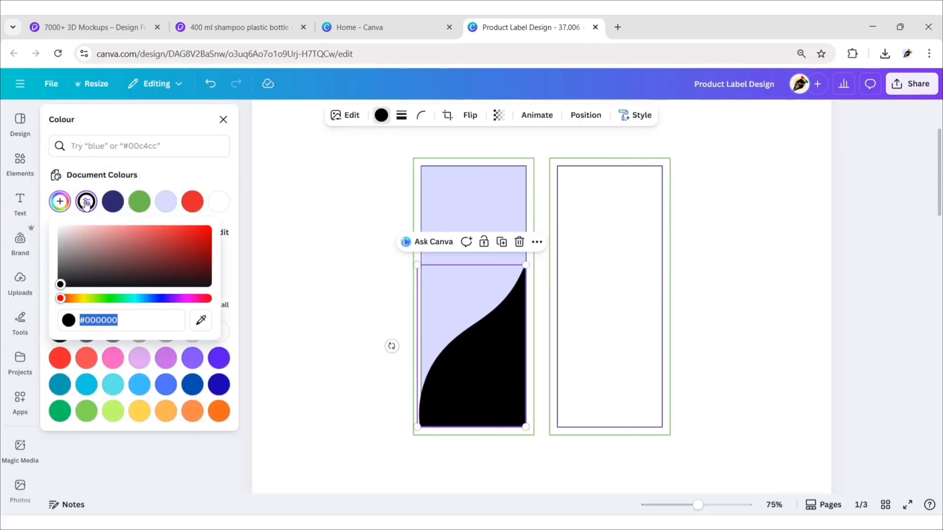
pyautogui.write('#322699')
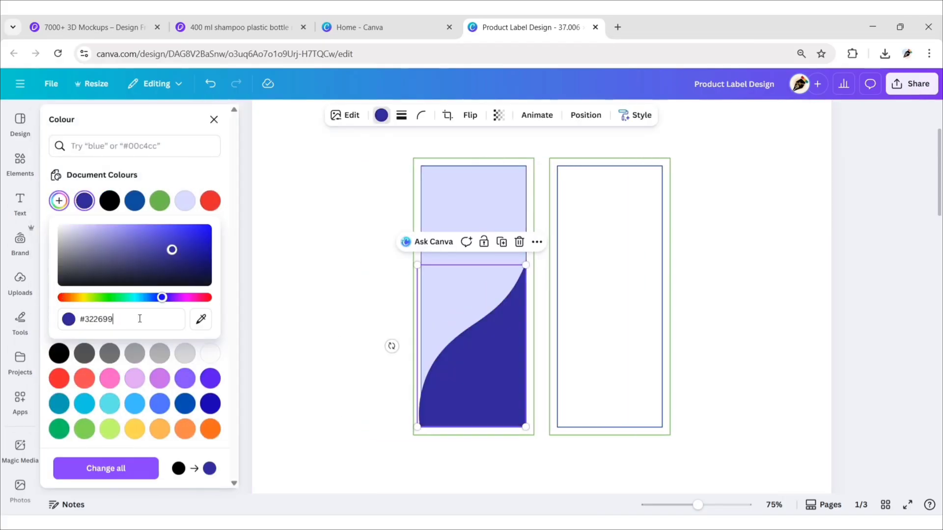
pyautogui.click(192, 172)
pyautogui.click(214, 120)
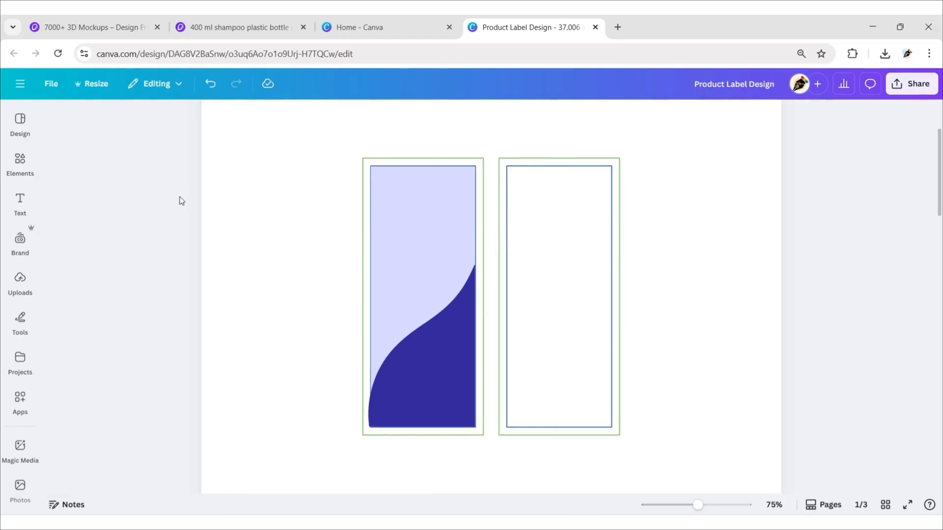
# - Insert the uploaded blue flower image on the page
pyautogui.click(20, 283)
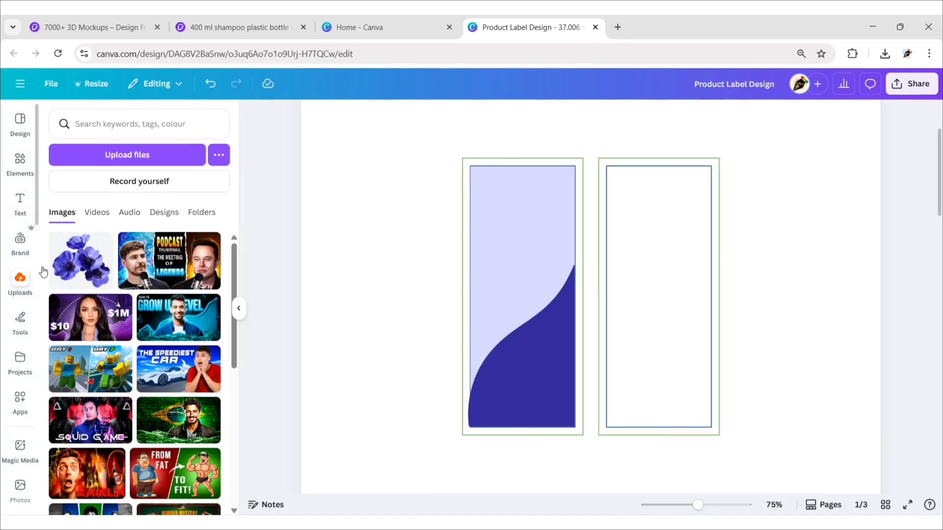
pyautogui.click(88, 270)
pyautogui.click(236, 307)
# - Shrink the flower image and place it over the middle of the curve's edge in the left panel
pyautogui.moveTo(275, 486); pyautogui.dragTo(527, 265)
pyautogui.moveTo(653, 196); pyautogui.dragTo(478, 316)
pyautogui.moveTo(530, 225); pyautogui.dragTo(457, 295)
pyautogui.moveTo(427, 344); pyautogui.dragTo(439, 338)
pyautogui.moveTo(475, 372); pyautogui.dragTo(459, 363)
pyautogui.moveTo(428, 334); pyautogui.dragTo(435, 328)
pyautogui.click(301, 324)
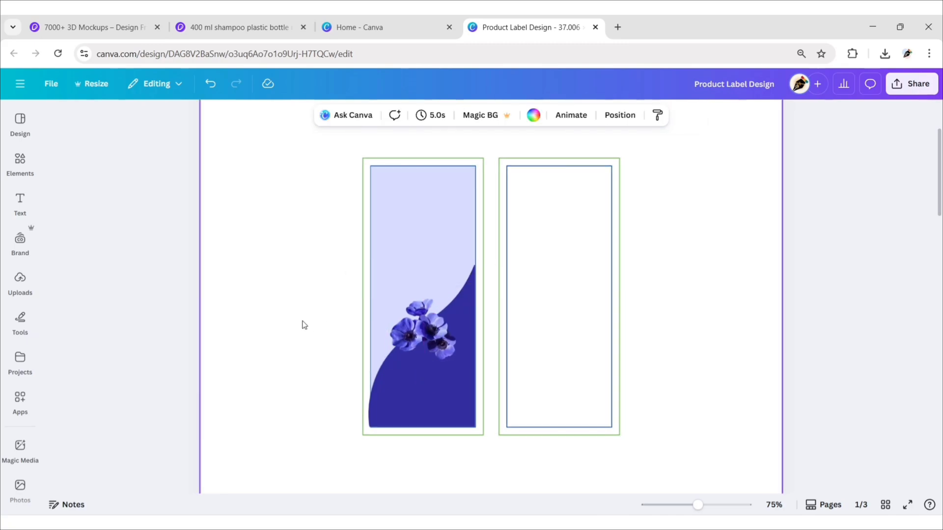
# - Add a heading reading "Olera" and place it above the flowers in the left panel
pyautogui.click(20, 202)
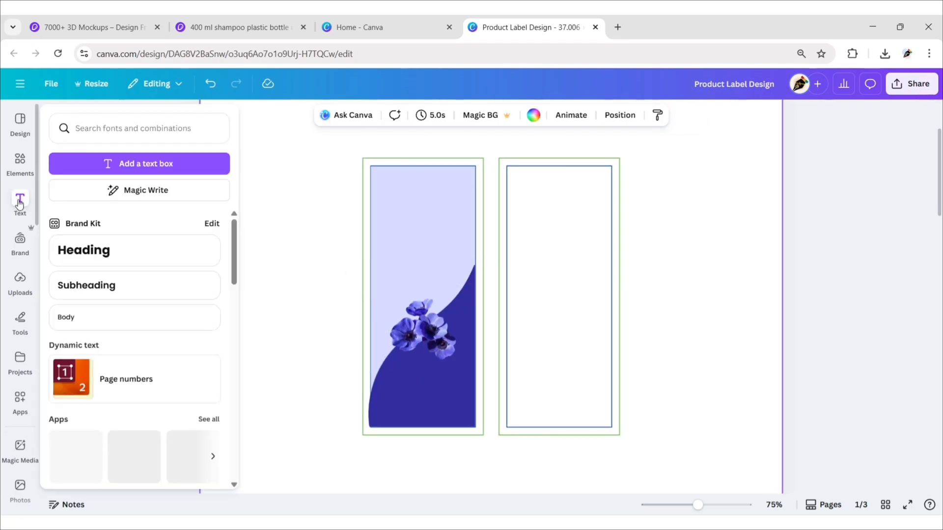
pyautogui.click(98, 247)
pyautogui.click(239, 312)
pyautogui.write('Olera')
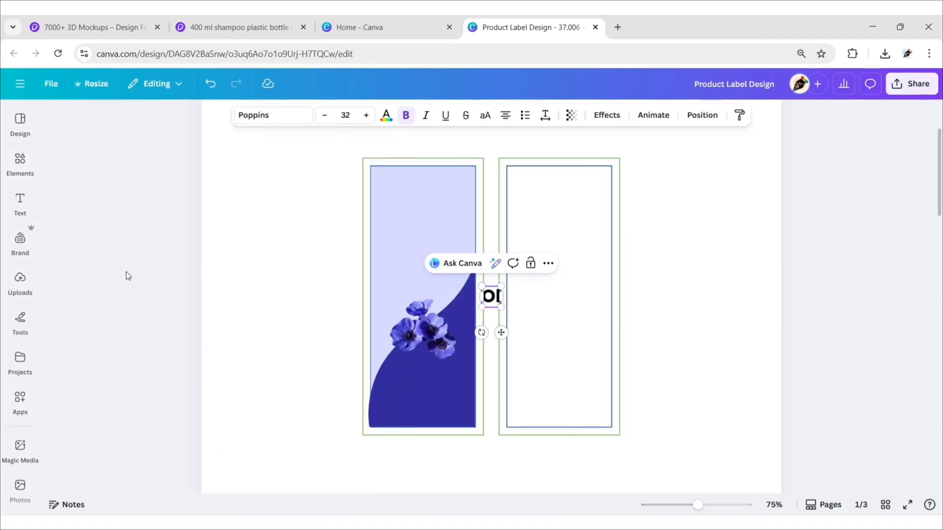
pyautogui.click(138, 277)
pyautogui.click(494, 302)
pyautogui.moveTo(502, 332); pyautogui.dragTo(431, 273)
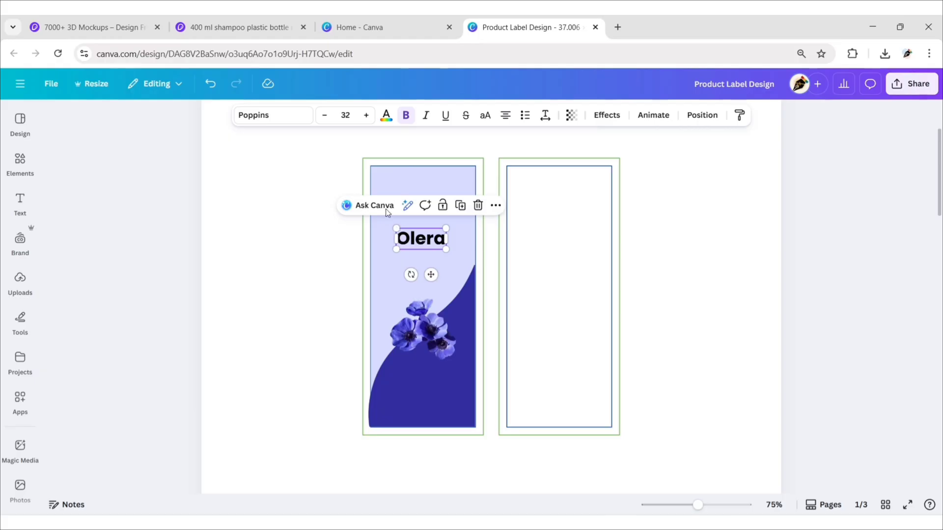
# - Set the Olera heading's font to Adlery Pro at size 50
pyautogui.click(276, 116)
pyautogui.click(120, 278)
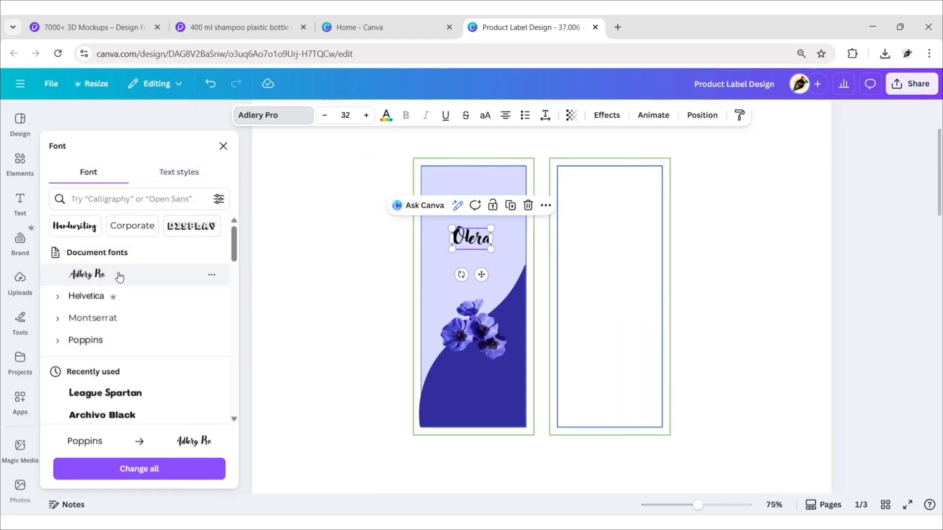
pyautogui.click(224, 146)
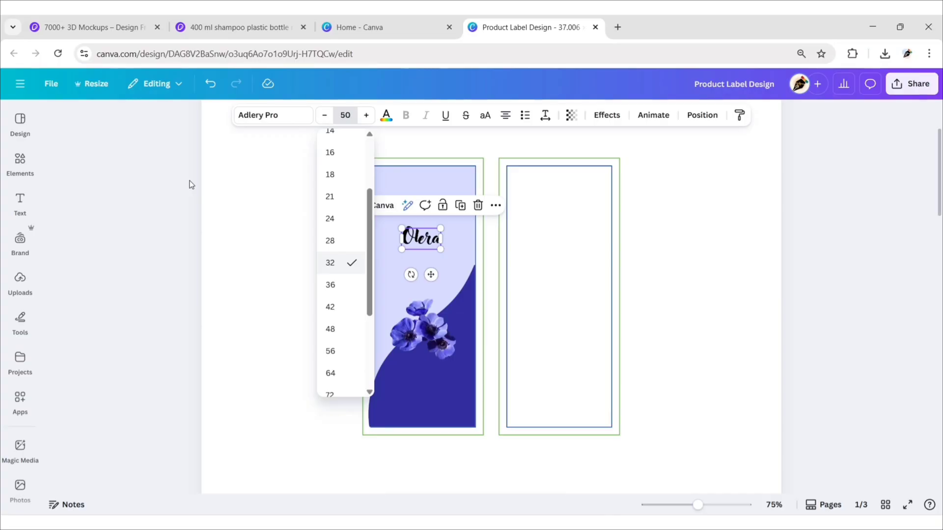
pyautogui.press('Return')
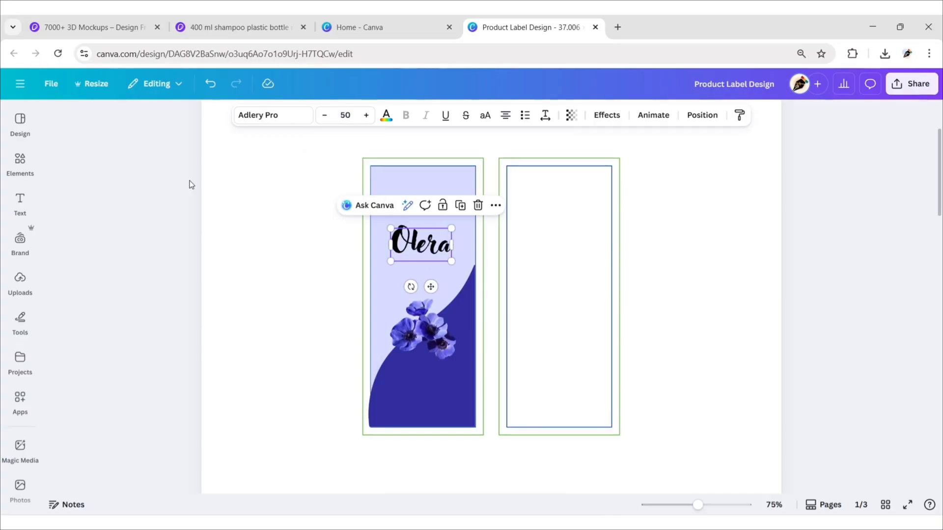
# - Colour the Olera heading the same dark blue as the curve and move it slightly higher in the panel
pyautogui.click(386, 116)
pyautogui.click(135, 228)
pyautogui.click(214, 146)
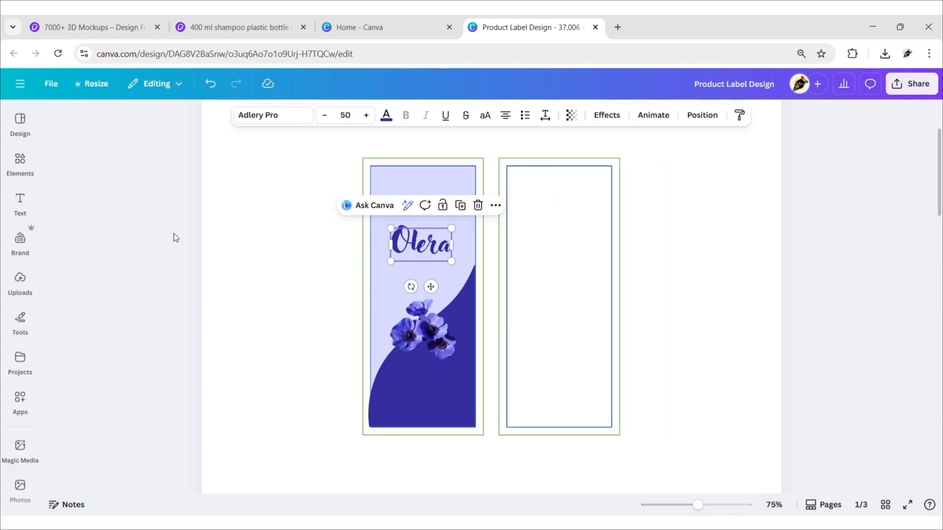
pyautogui.moveTo(425, 247); pyautogui.dragTo(427, 229)
pyautogui.click(180, 250)
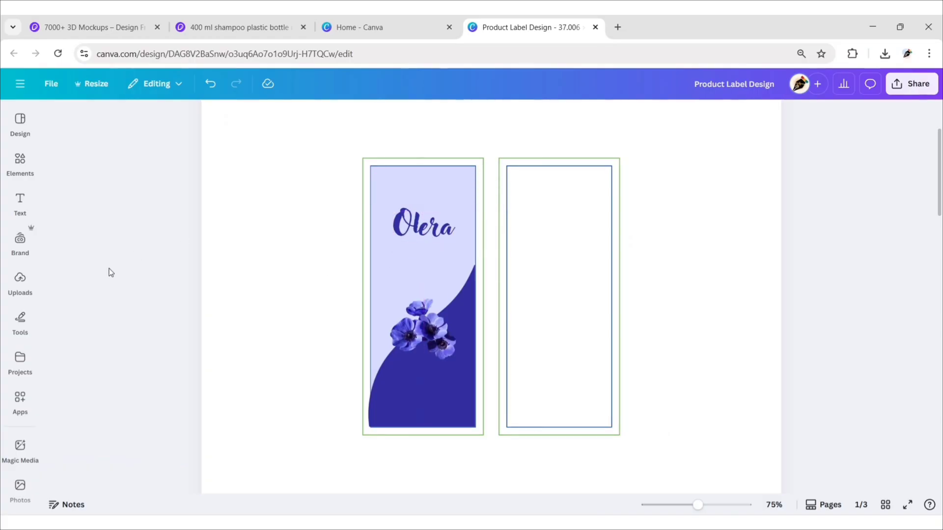
# - Add a subheading reading "Natural" and place it just below the Olera heading
pyautogui.click(20, 200)
pyautogui.click(129, 283)
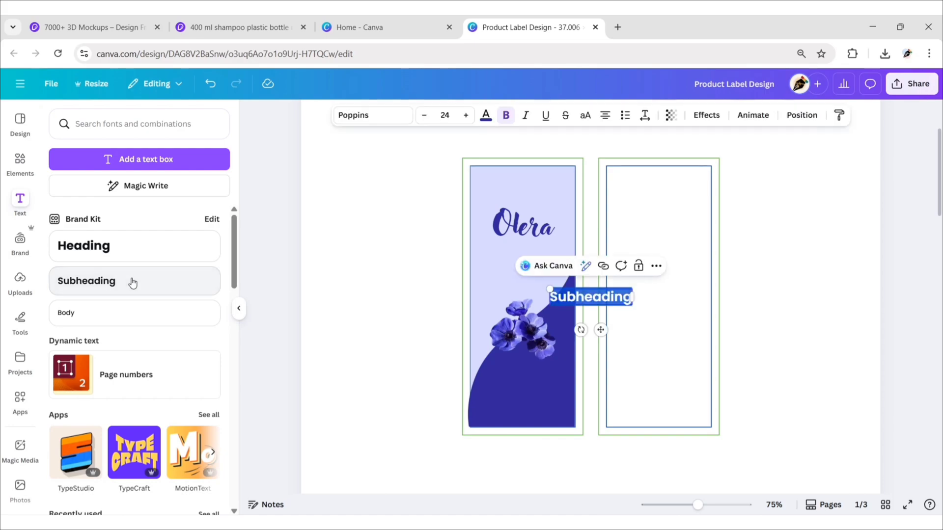
pyautogui.click(239, 308)
pyautogui.write('Natural')
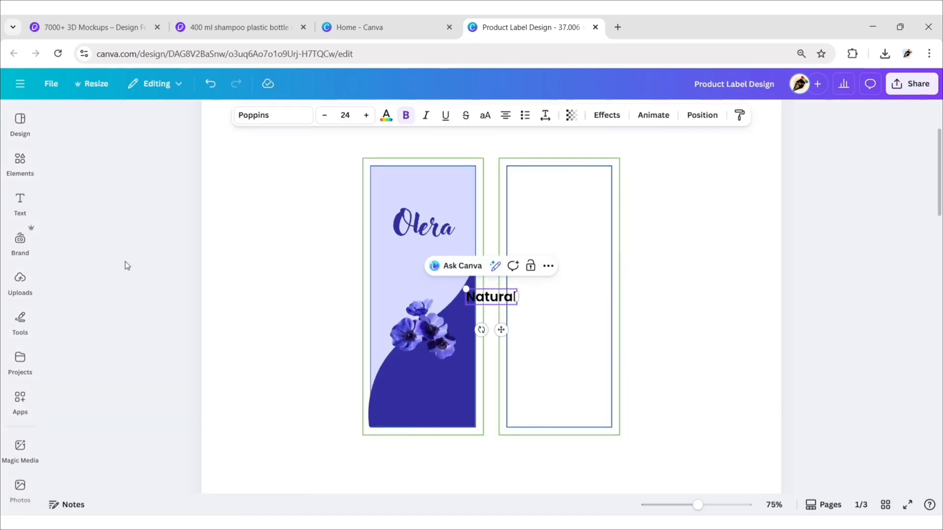
pyautogui.moveTo(501, 329); pyautogui.dragTo(442, 280)
# - Set the Natural subheading's font to Montserrat Bold at size 15
pyautogui.click(265, 116)
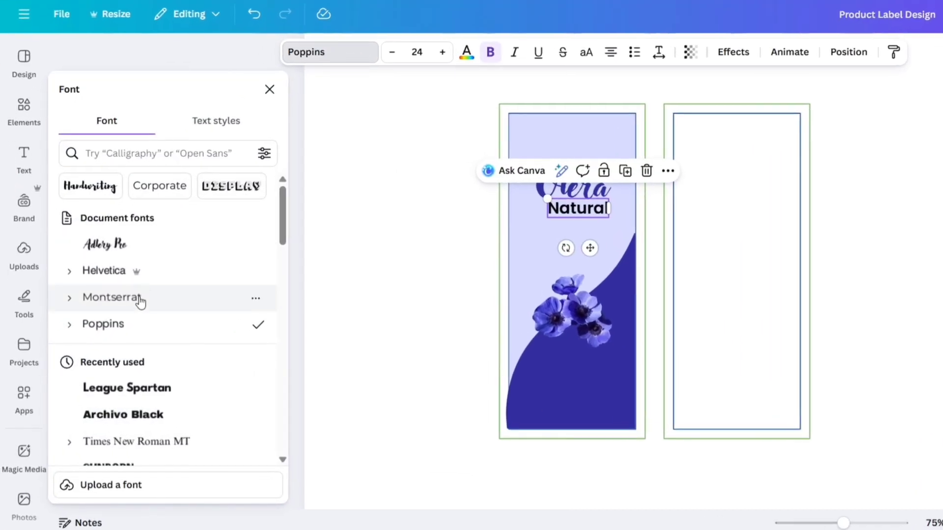
pyautogui.click(112, 298)
pyautogui.click(70, 299)
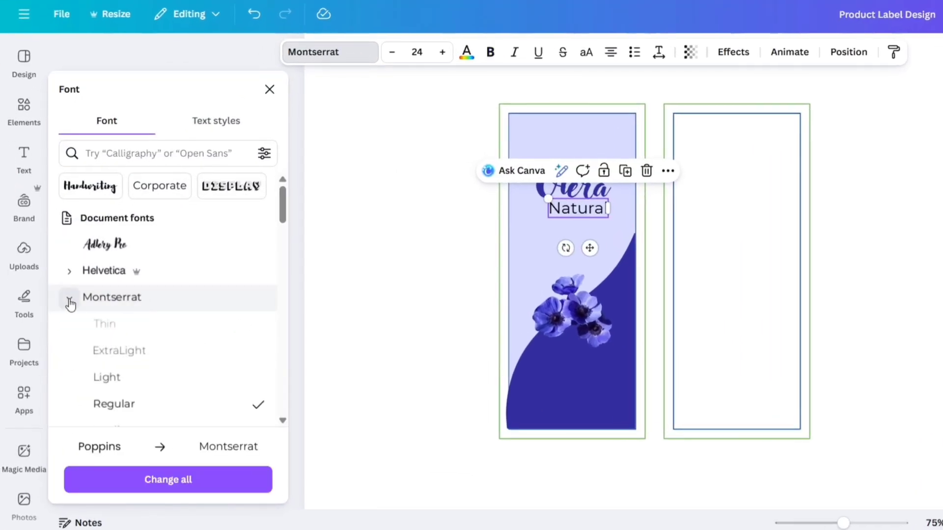
pyautogui.scroll(-2, 134, 349)
pyautogui.click(136, 338)
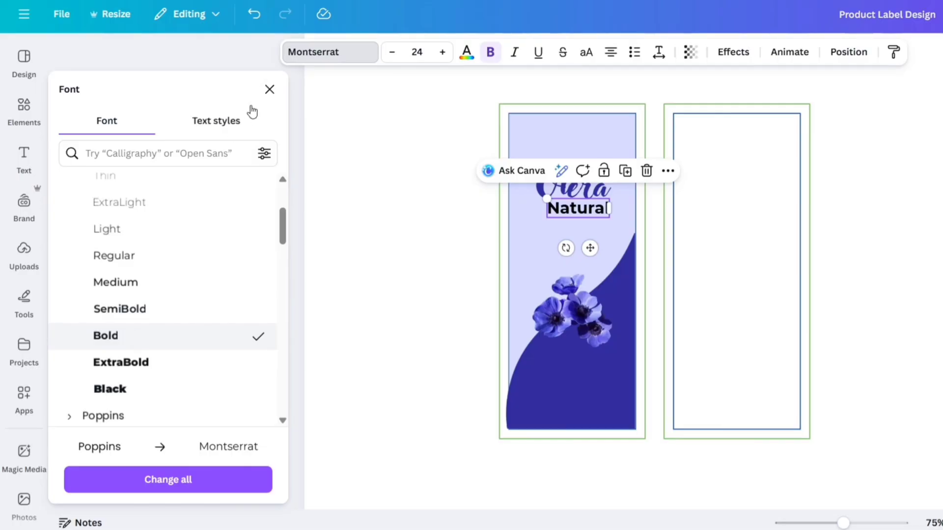
pyautogui.click(270, 89)
pyautogui.click(417, 52)
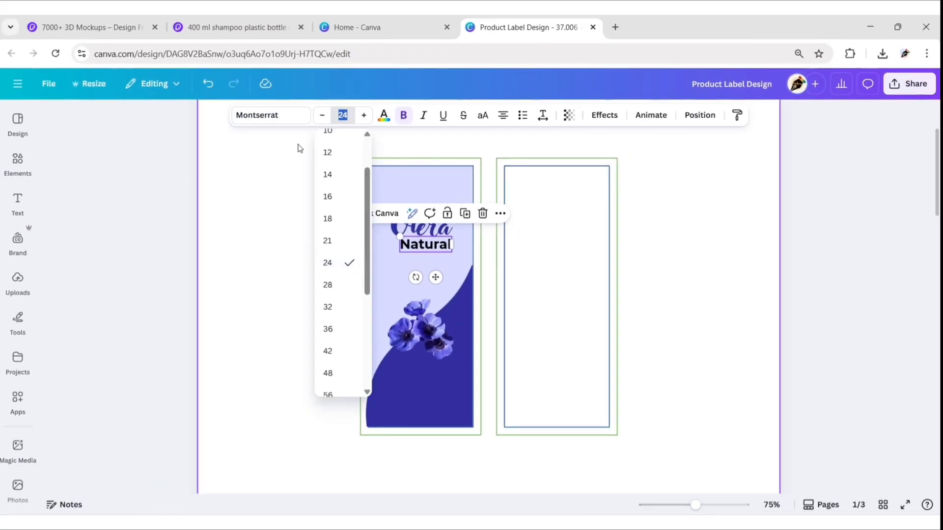
pyautogui.press('Return')
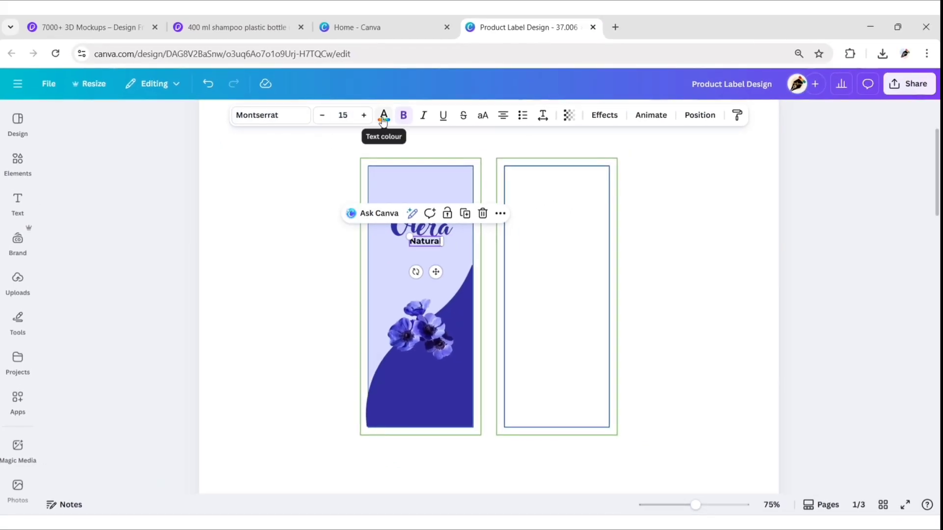
# - Colour the Natural subheading the same dark blue as the Olera heading and make it uppercase
pyautogui.click(384, 115)
pyautogui.click(132, 216)
pyautogui.click(208, 146)
pyautogui.click(483, 115)
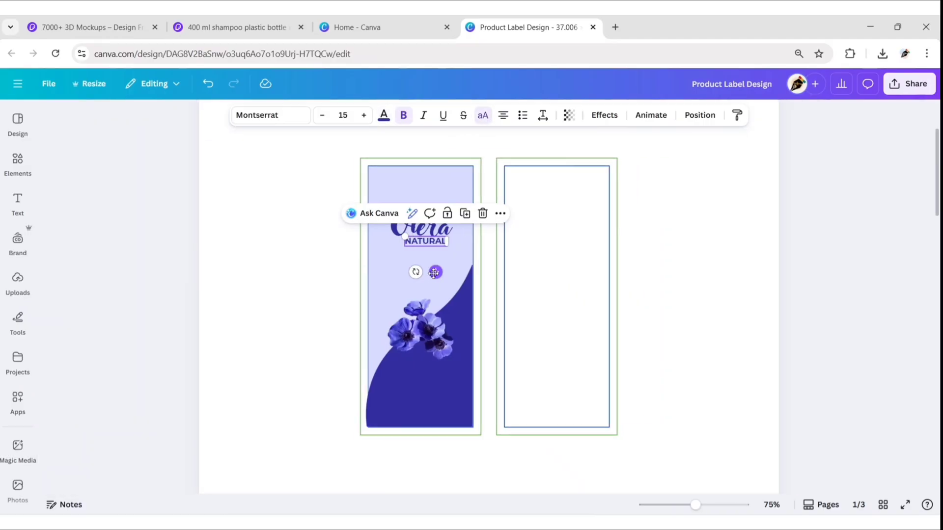
# - Right-align the NATURAL subheading and nudge it under the end of the Olera heading
pyautogui.click(502, 117)
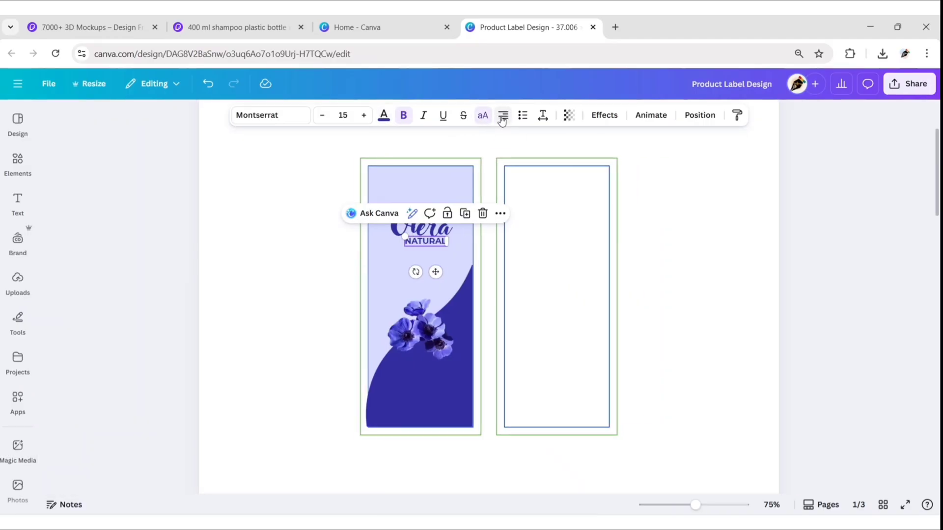
pyautogui.moveTo(433, 273); pyautogui.dragTo(438, 274)
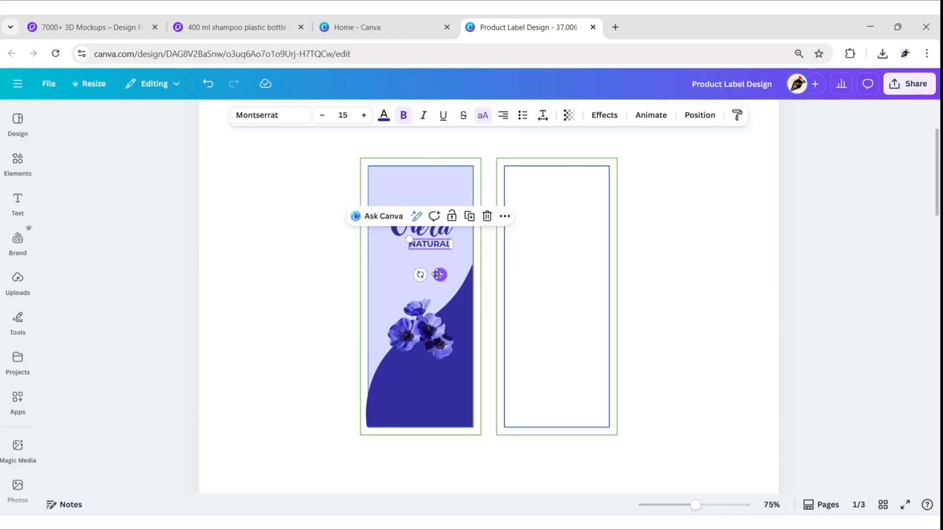
pyautogui.click(312, 263)
# - Clear the previous element search and insert a recently used plain square on the page
pyautogui.click(19, 162)
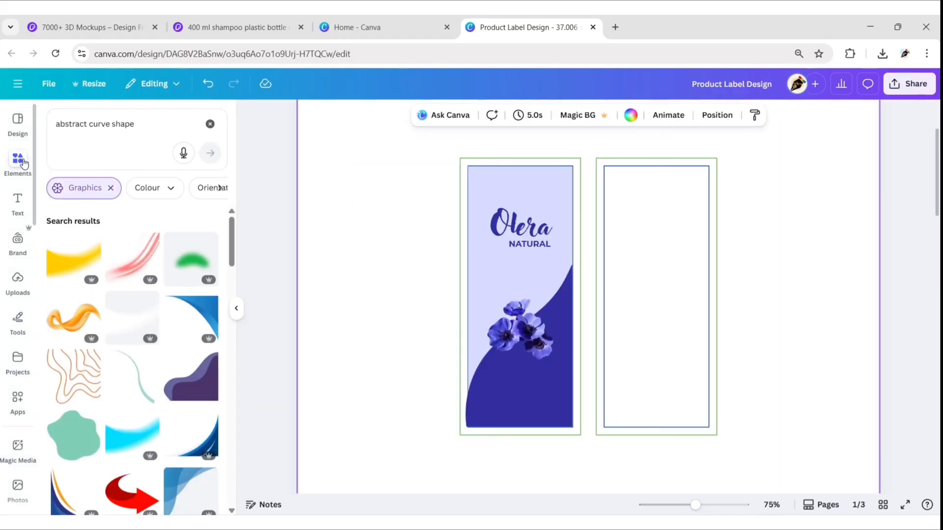
pyautogui.click(210, 126)
pyautogui.click(114, 301)
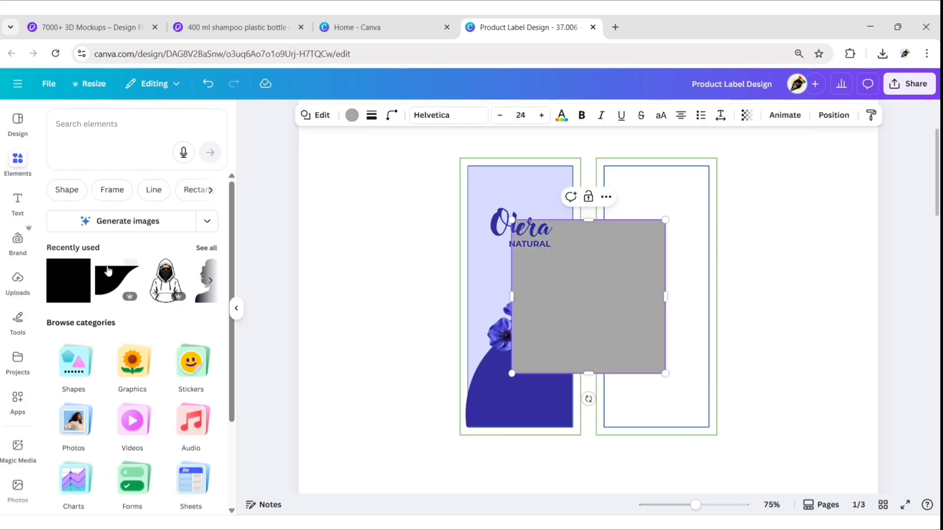
pyautogui.click(237, 308)
# - Resize the grey square into a narrow horizontal bar below NATURAL, flush with the left panel's right edge
pyautogui.moveTo(491, 373); pyautogui.dragTo(490, 266)
pyautogui.moveTo(519, 239); pyautogui.dragTo(467, 268)
pyautogui.moveTo(516, 271); pyautogui.dragTo(473, 271)
pyautogui.moveTo(363, 274); pyautogui.dragTo(437, 277)
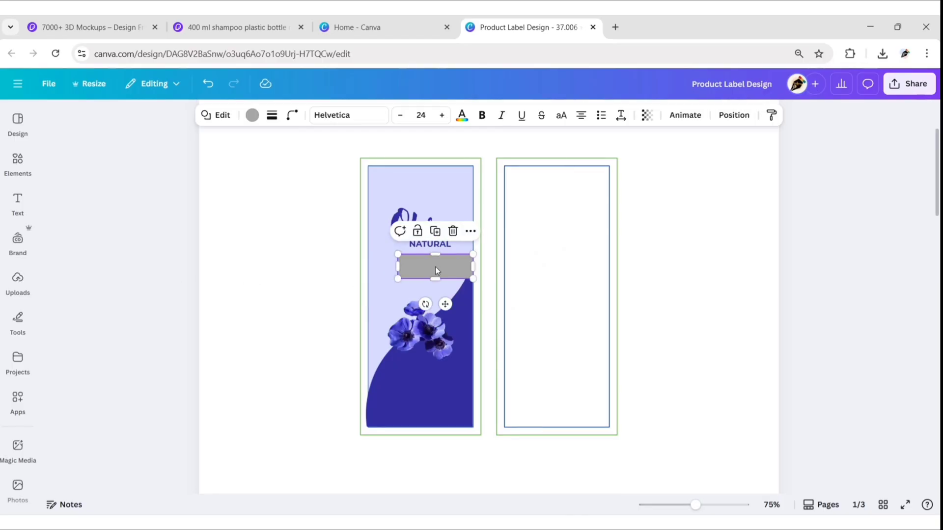
# - Colour the grey bar below NATURAL the same dark blue as the curved shape
pyautogui.click(252, 116)
pyautogui.click(159, 229)
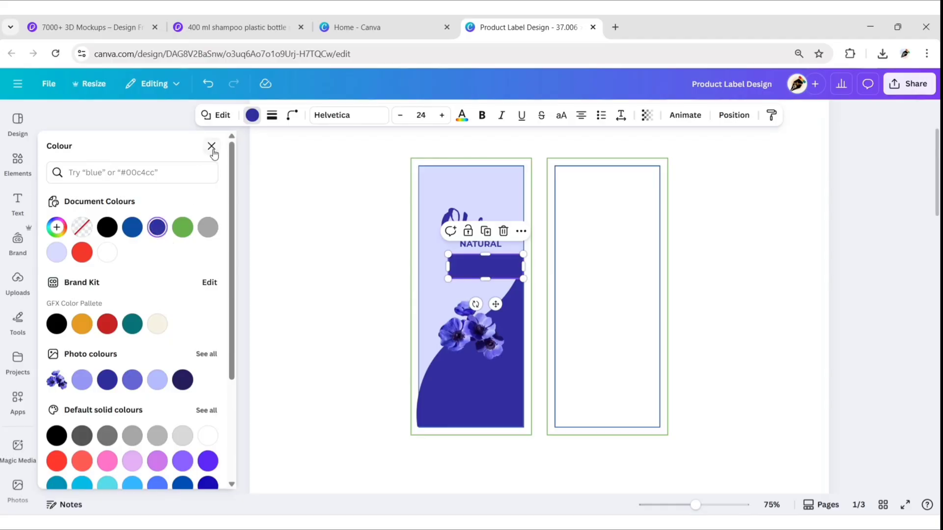
pyautogui.click(211, 146)
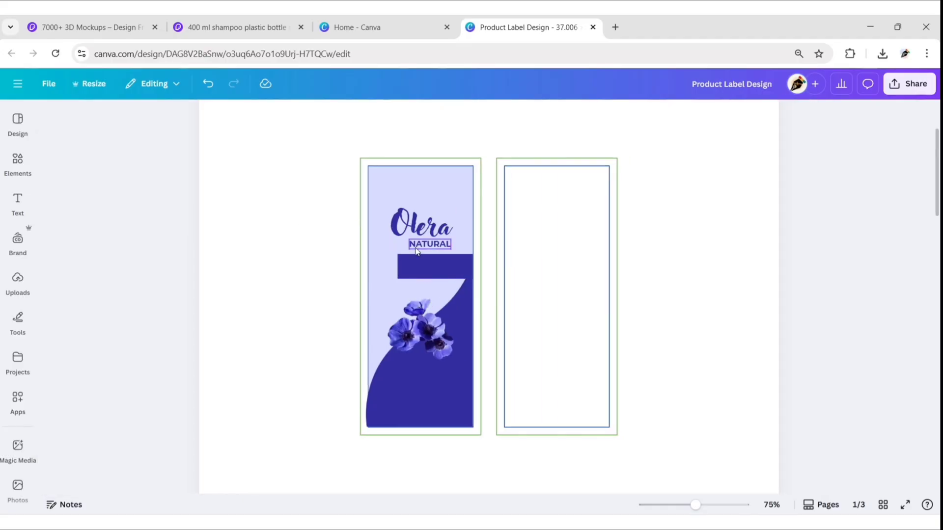
# - Duplicate the NATURAL subheading, place the copy just below the dark blue bar and change its text to SHAMPOO
pyautogui.click(440, 248)
pyautogui.click(467, 218)
pyautogui.moveTo(436, 211); pyautogui.dragTo(411, 289)
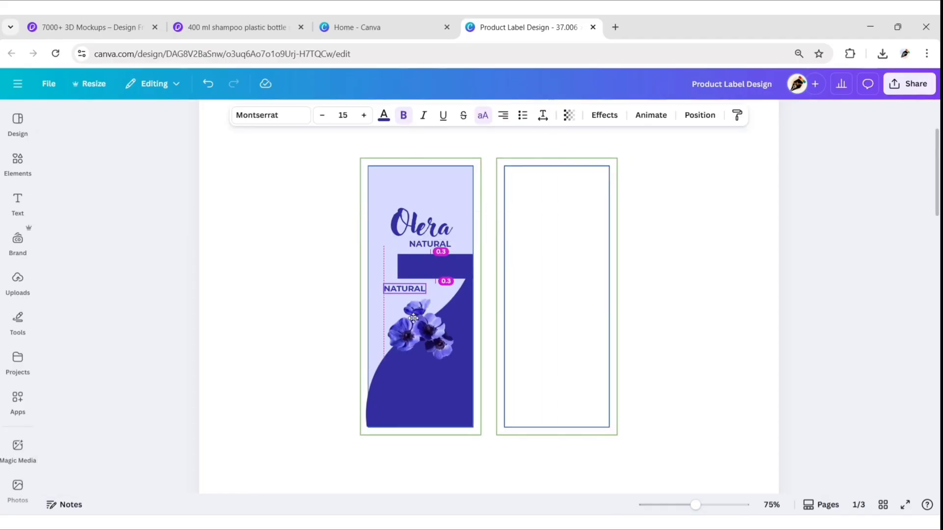
pyautogui.doubleClick(411, 290)
pyautogui.write('SHAMPOO')
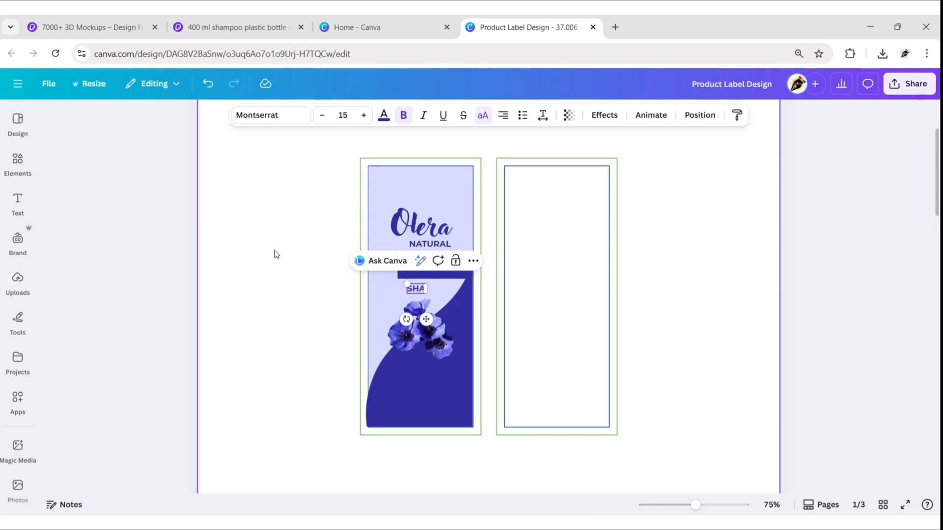
# - Set the SHAMPOO text to size 18 in white and place it left-aligned in the upper part of the dark blue bar
pyautogui.click(343, 115)
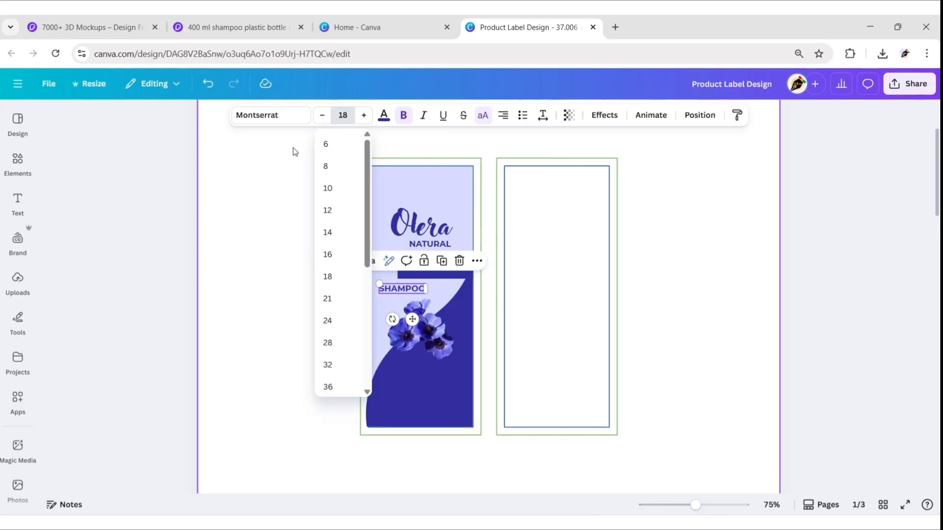
pyautogui.press('Return')
pyautogui.click(384, 115)
pyautogui.click(56, 252)
pyautogui.click(211, 147)
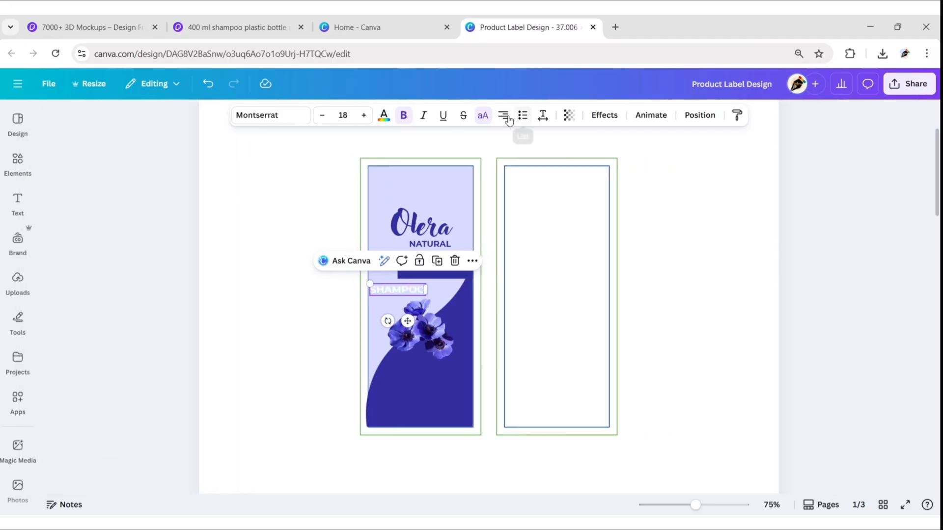
pyautogui.moveTo(407, 321); pyautogui.dragTo(438, 296)
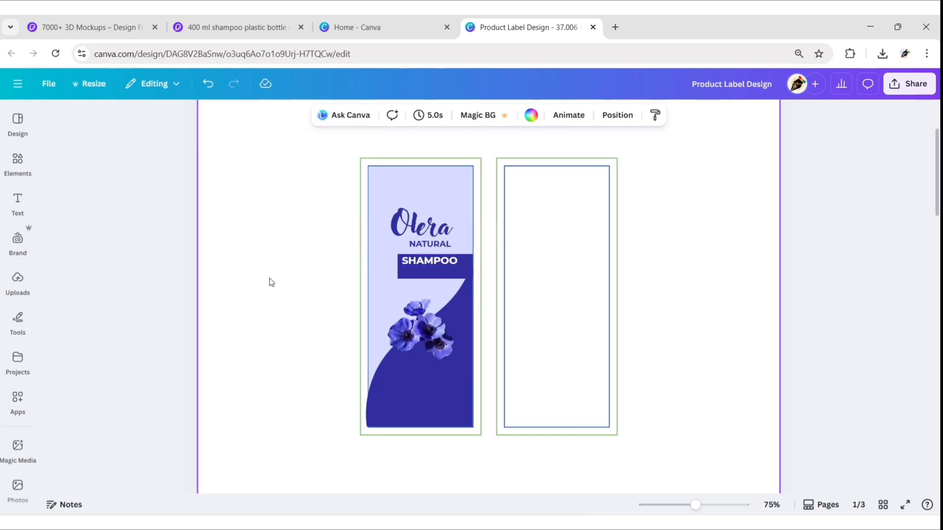
pyautogui.click(308, 270)
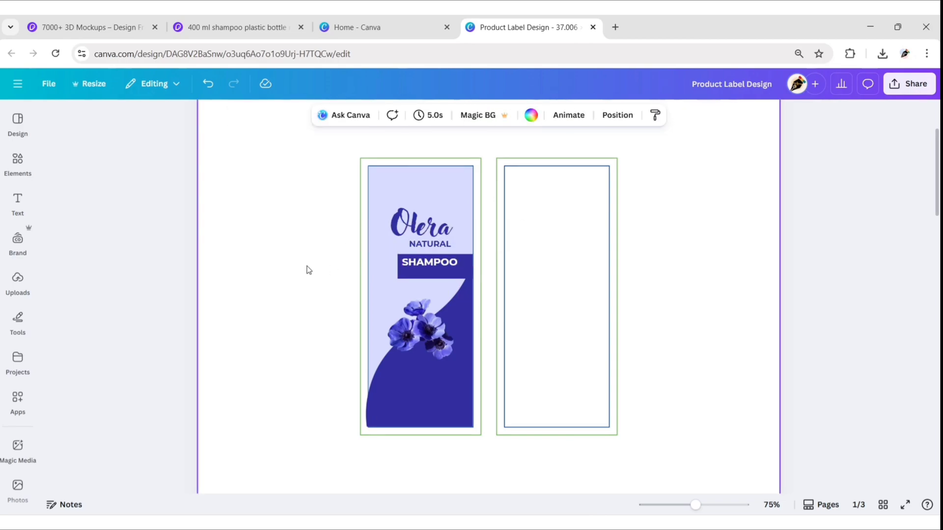
# - Duplicate the SHAMPOO text, place the copy directly beneath it and change its wording to Nourishing Secrets
pyautogui.click(439, 262)
pyautogui.click(475, 239)
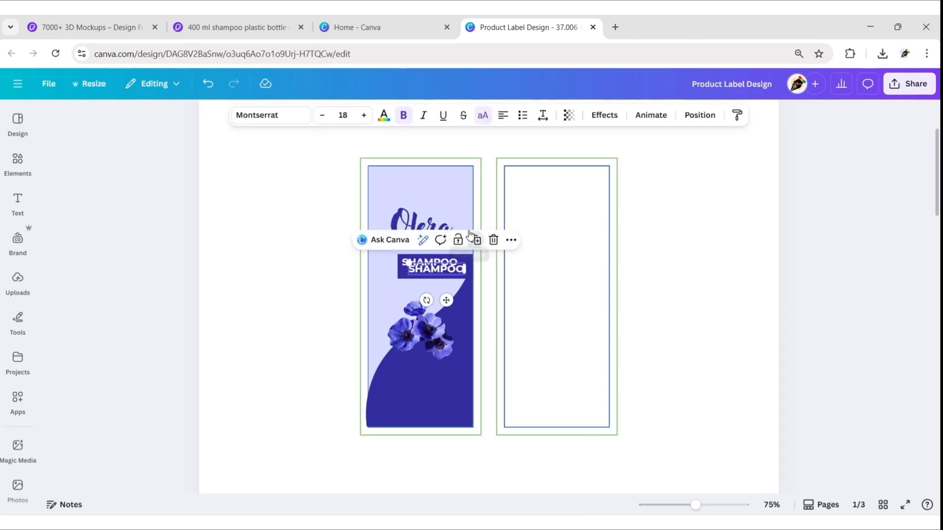
pyautogui.moveTo(438, 271); pyautogui.dragTo(432, 276)
pyautogui.write('NOURISHING HAIR')
# - Set the Nourishing Secrets line in Montserrat Regular at size 9
pyautogui.click(273, 116)
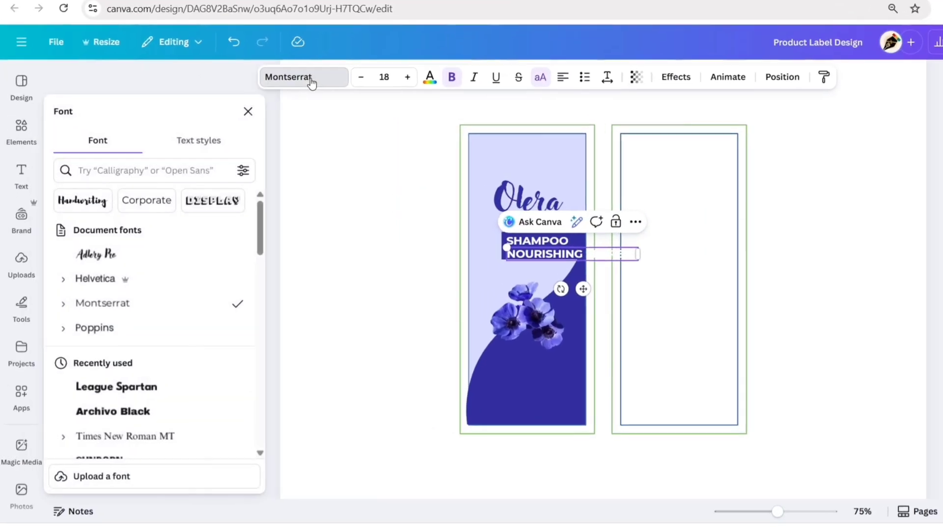
pyautogui.click(56, 319)
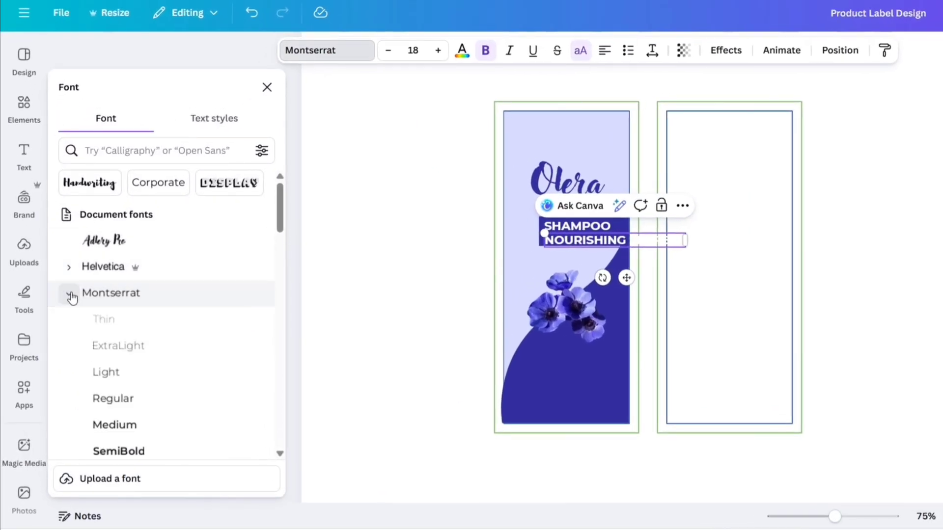
pyautogui.click(118, 398)
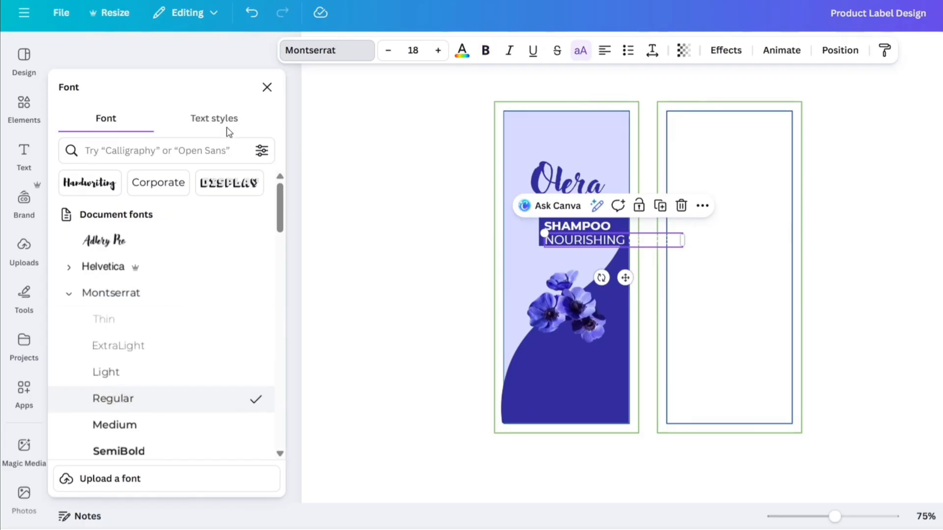
pyautogui.click(267, 87)
pyautogui.click(413, 50)
pyautogui.press('Return')
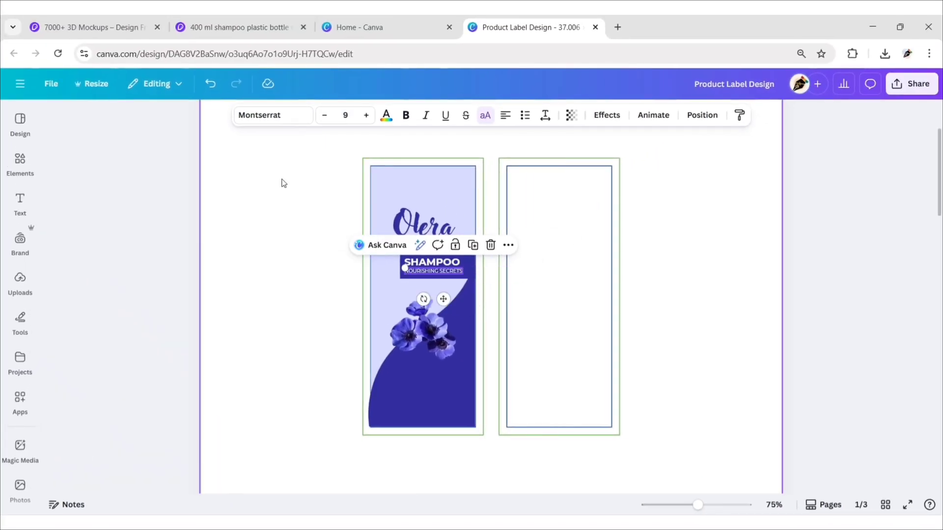
# - Turn off uppercase for the Nourishing Secrets line and nudge it into place under SHAMPOO inside the bar
pyautogui.click(486, 119)
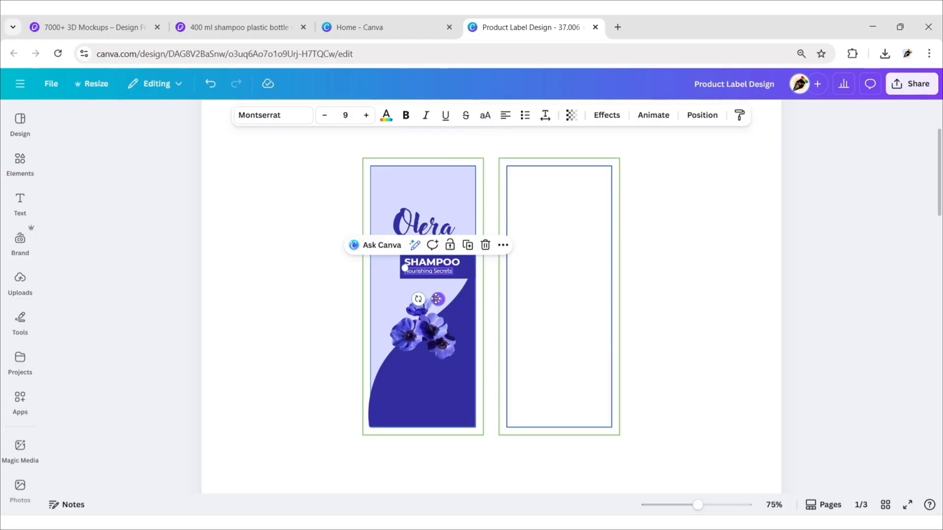
pyautogui.moveTo(437, 299); pyautogui.dragTo(439, 301)
pyautogui.click(306, 283)
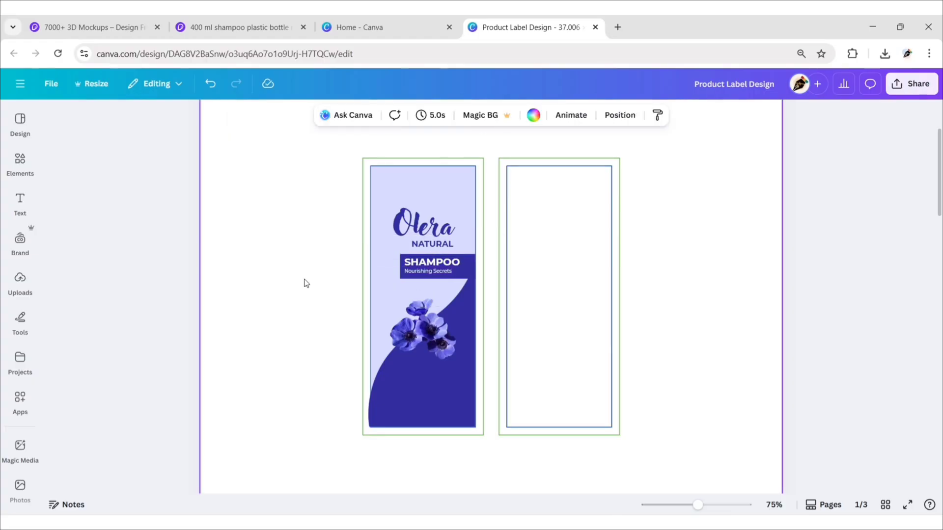
pyautogui.click(153, 264)
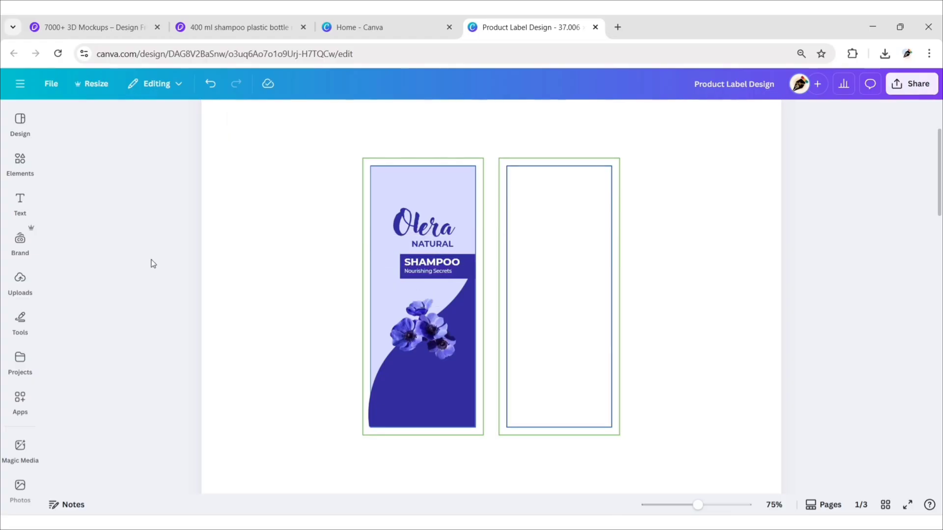
# - Search the elements library for "beauty woman logo" and limit the results to graphics
pyautogui.click(20, 162)
pyautogui.click(111, 152)
pyautogui.write('beauty woman logo')
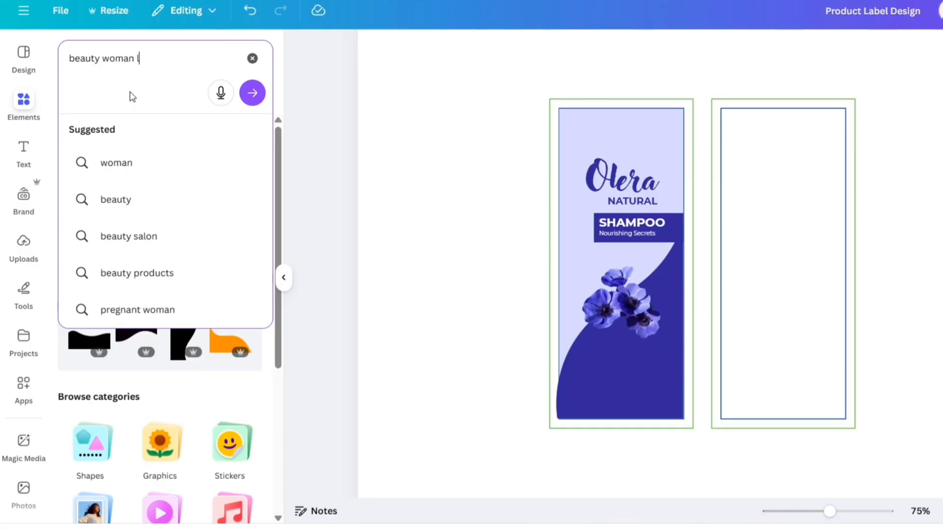
pyautogui.press('Return')
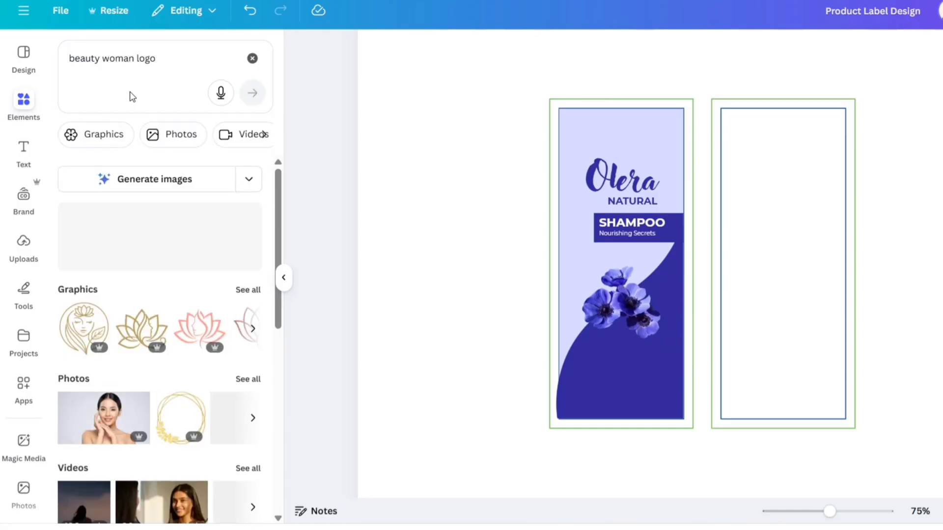
pyautogui.click(102, 137)
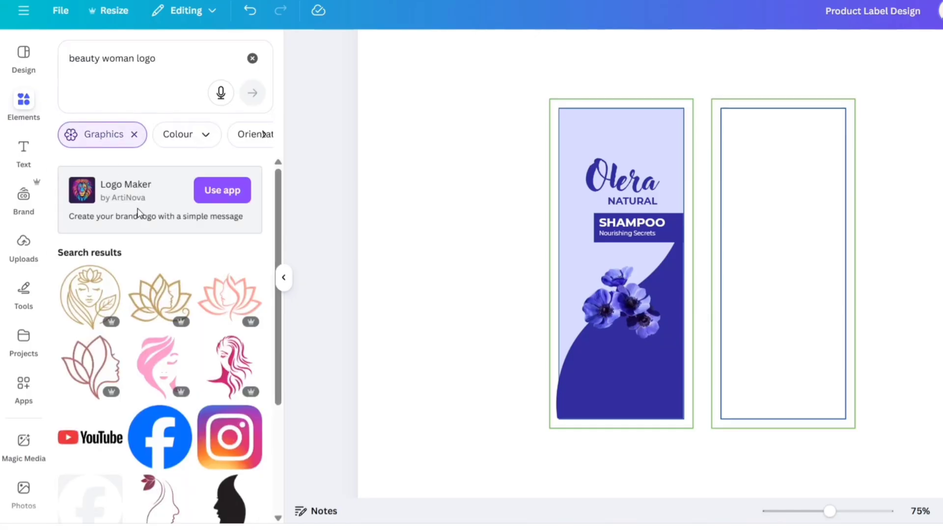
# - Insert the pink woman's face graphic with flowing hair, shrink it and place it above the Olera heading
pyautogui.click(158, 393)
pyautogui.click(284, 278)
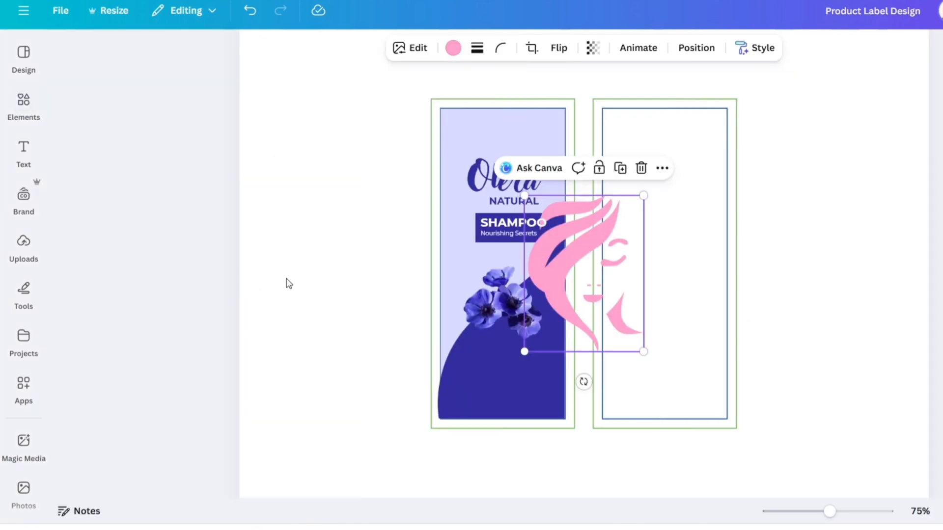
pyautogui.moveTo(556, 276); pyautogui.dragTo(480, 224)
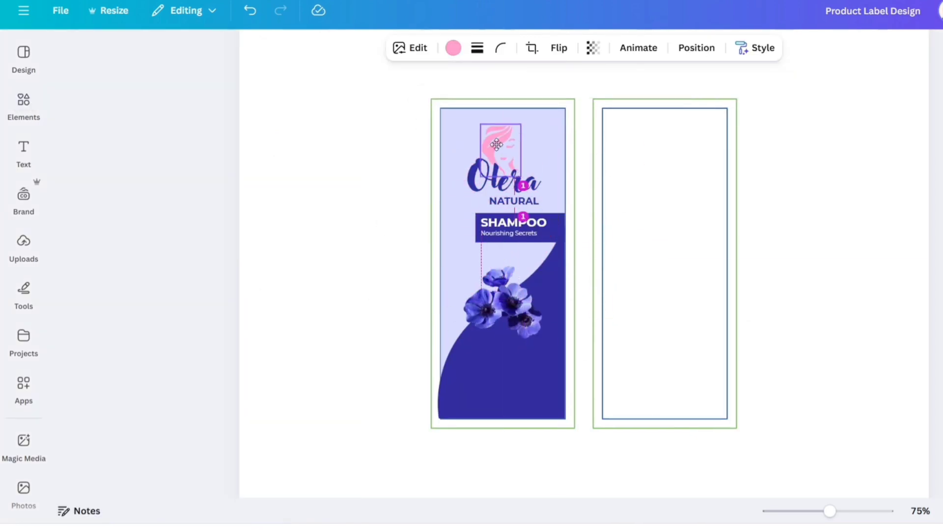
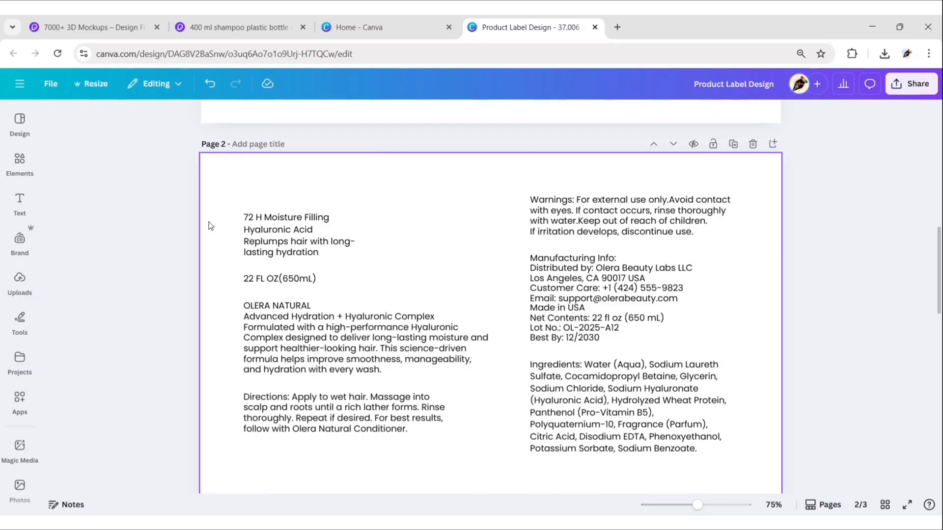
# - Copy the text blocks from "72 H Moisture Filling" through "22 FL OZ(650mL)" on page 2 and paste them beside the left panel on page 1
pyautogui.moveTo(221, 206); pyautogui.dragTo(344, 290)
pyautogui.rightClick(329, 241)
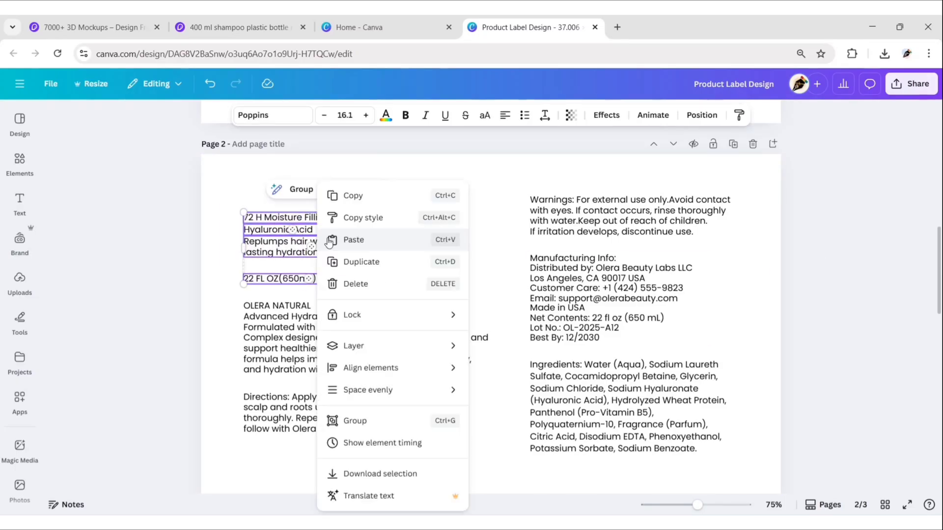
pyautogui.click(353, 198)
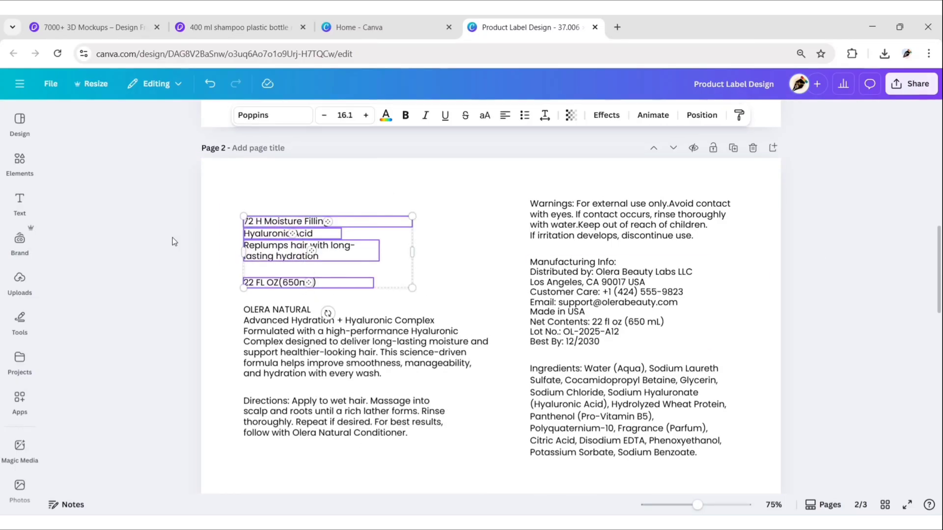
pyautogui.scroll(8, 172, 242)
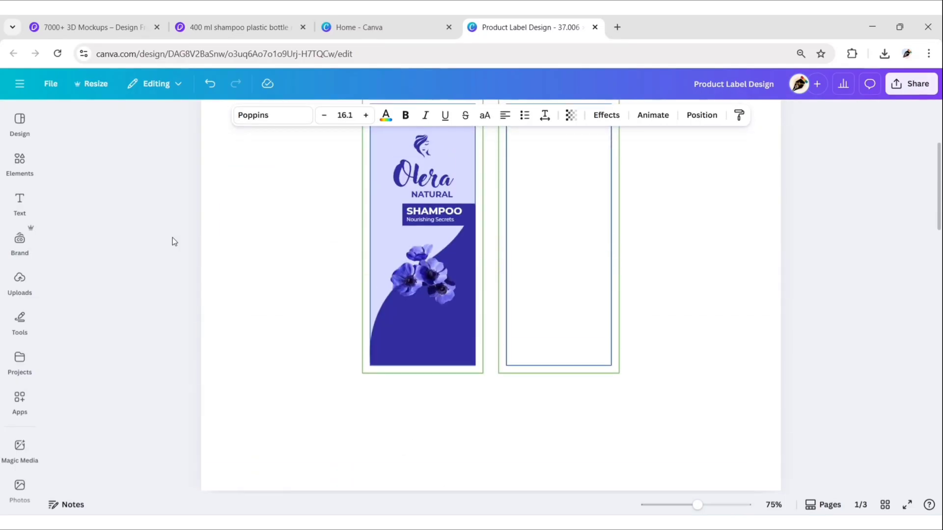
pyautogui.rightClick(254, 230)
pyautogui.click(293, 283)
pyautogui.moveTo(290, 137); pyautogui.dragTo(255, 378)
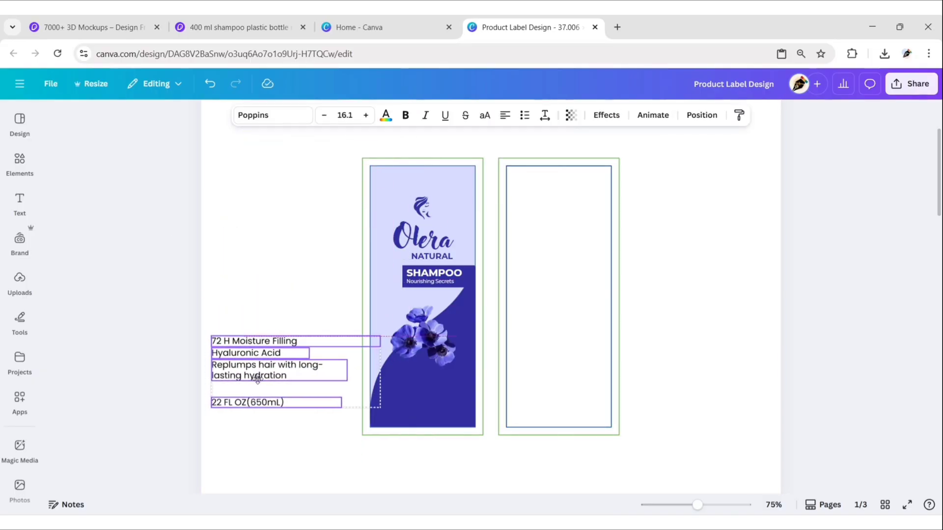
pyautogui.click(175, 352)
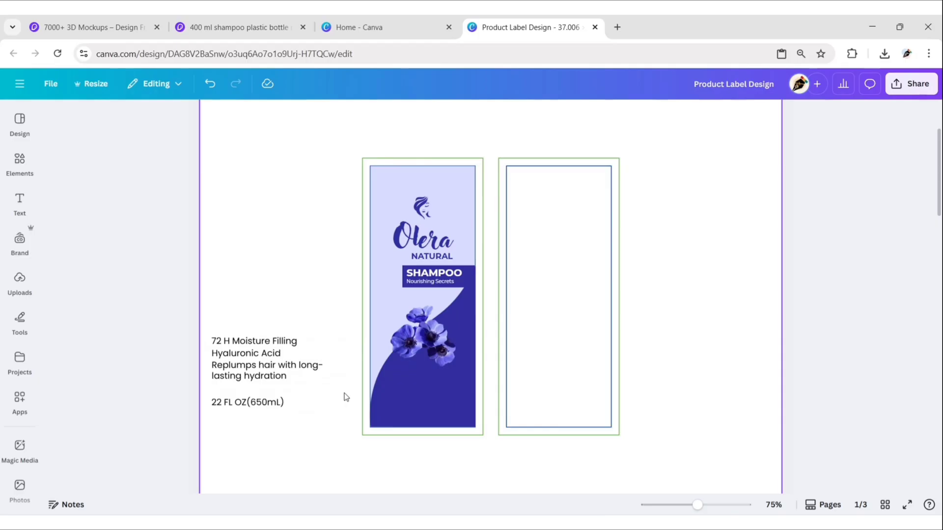
# - Move the "72 H Moisture Filling" text onto the dark blue area below the flowers on the left panel
pyautogui.scroll(5, 347, 397)
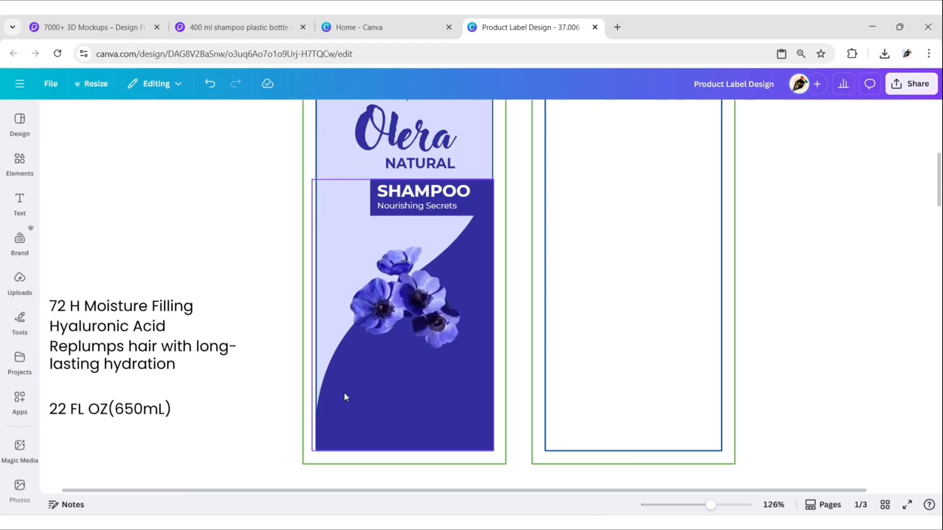
pyautogui.moveTo(346, 492); pyautogui.dragTo(330, 494)
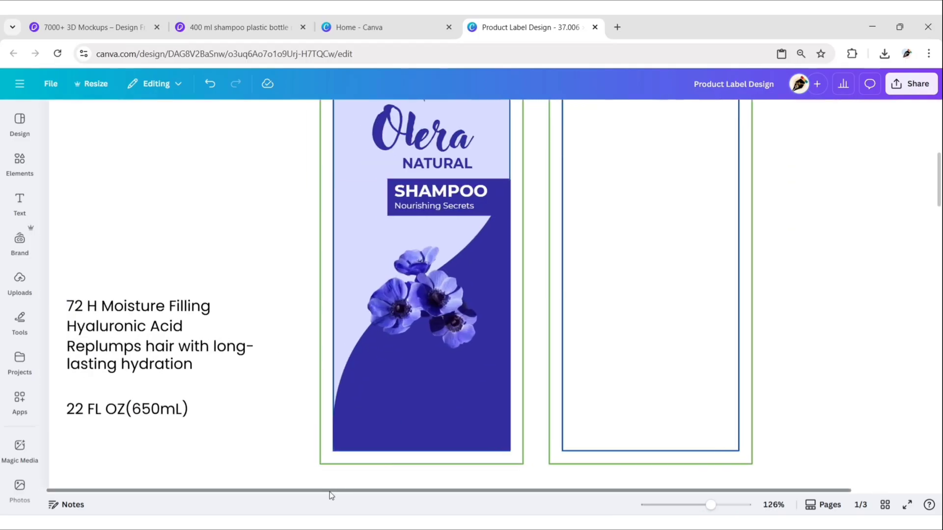
pyautogui.click(179, 307)
pyautogui.moveTo(167, 309); pyautogui.dragTo(444, 369)
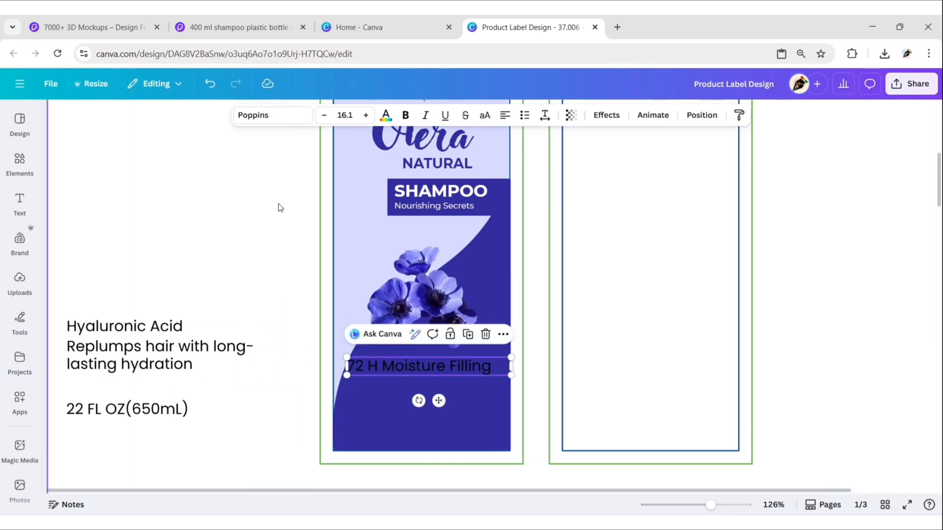
# - Set the "72 H Moisture Filling" text in Montserrat SemiBold at size 8
pyautogui.click(260, 115)
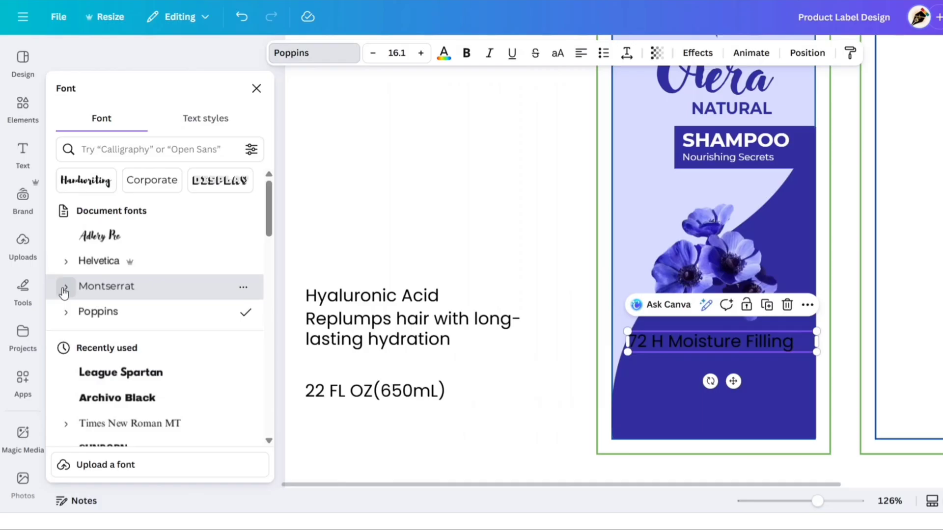
pyautogui.click(64, 293)
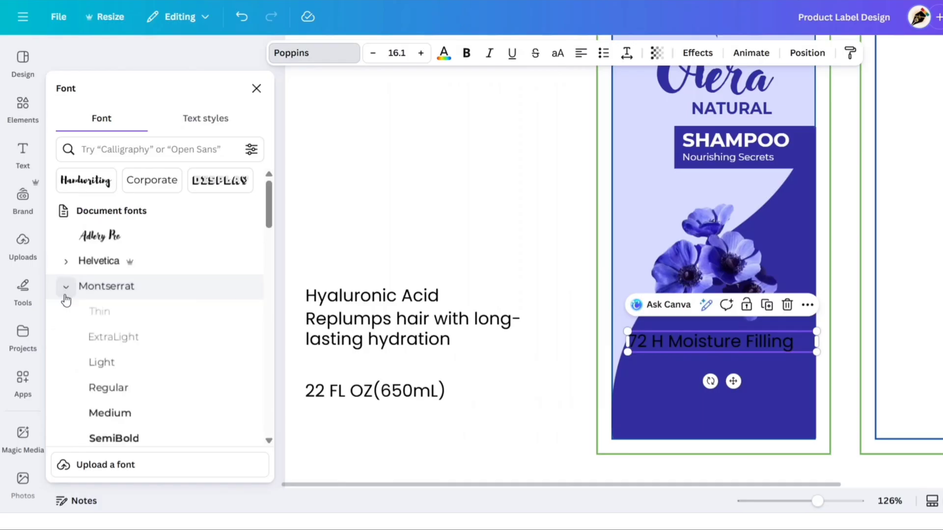
pyautogui.scroll(-1, 126, 393)
pyautogui.click(136, 373)
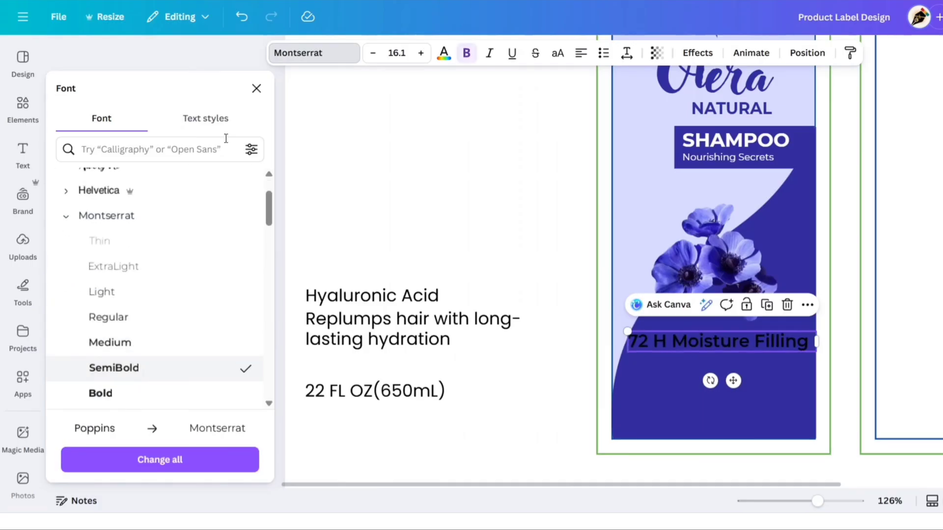
pyautogui.click(256, 89)
pyautogui.click(396, 52)
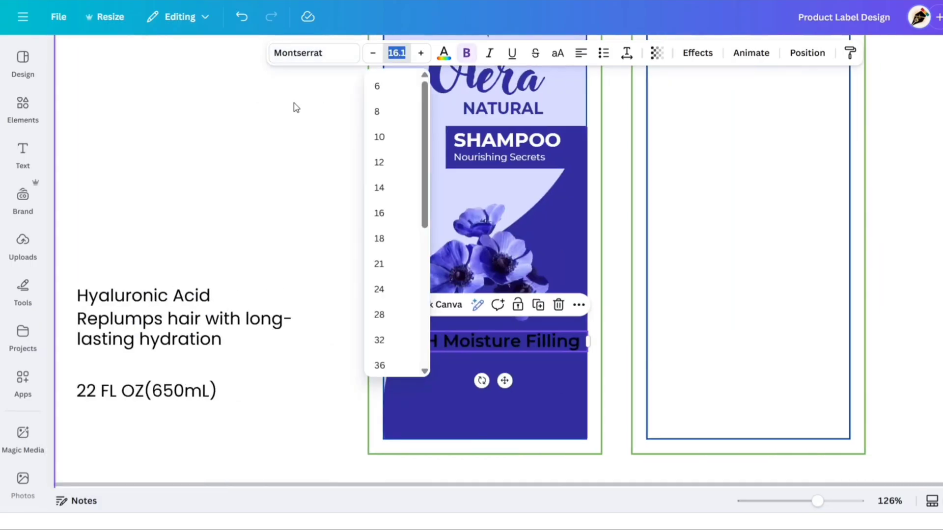
pyautogui.write('8')
pyautogui.press('Return')
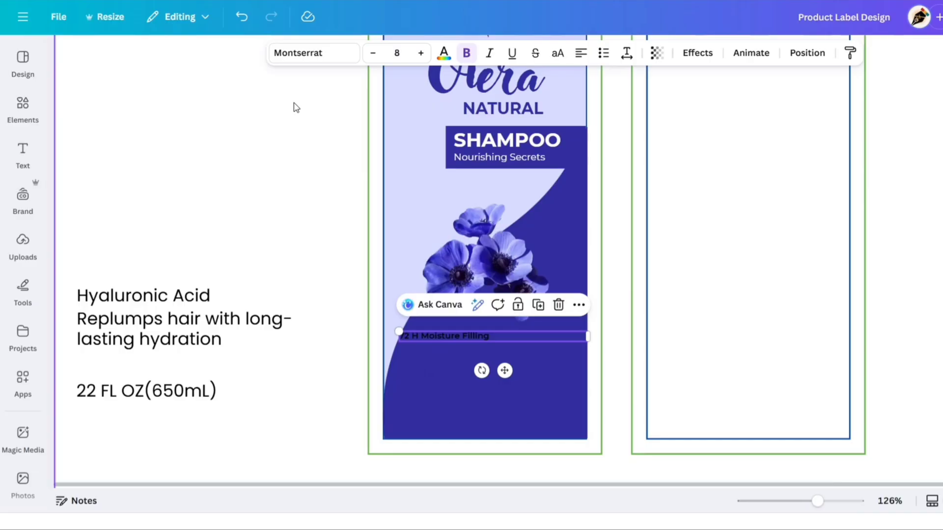
# - Make the "72 H Moisture Filling" text white, uppercase and centred, narrow its box and place it centrally below the flowers
pyautogui.click(444, 53)
pyautogui.click(67, 210)
pyautogui.click(246, 88)
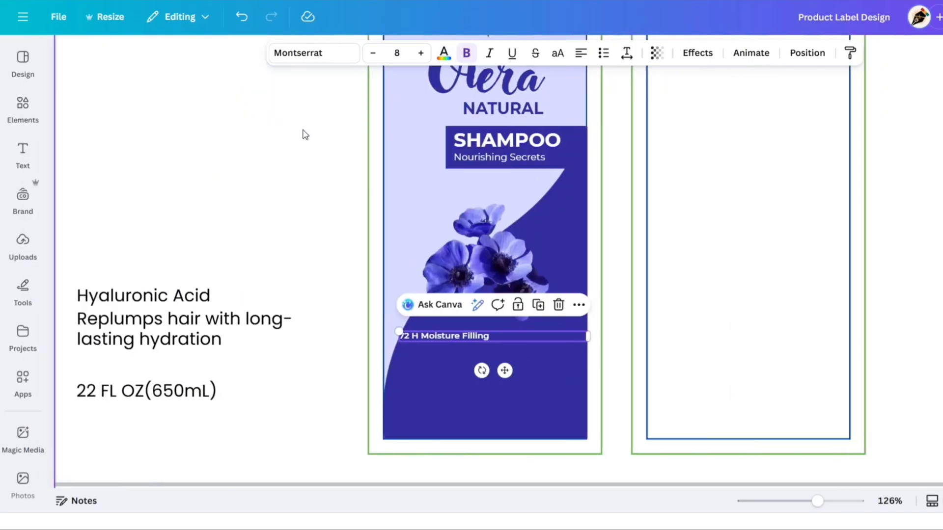
pyautogui.click(558, 54)
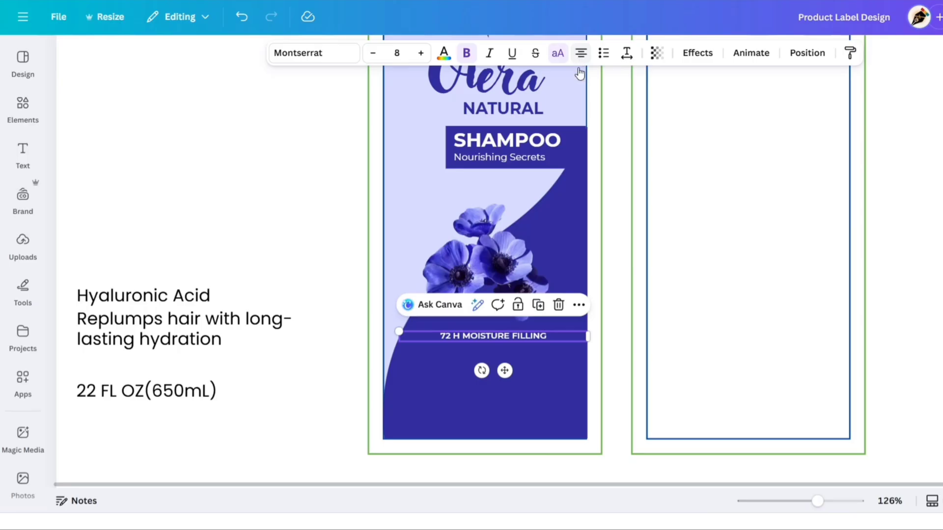
pyautogui.moveTo(588, 338); pyautogui.dragTo(535, 337)
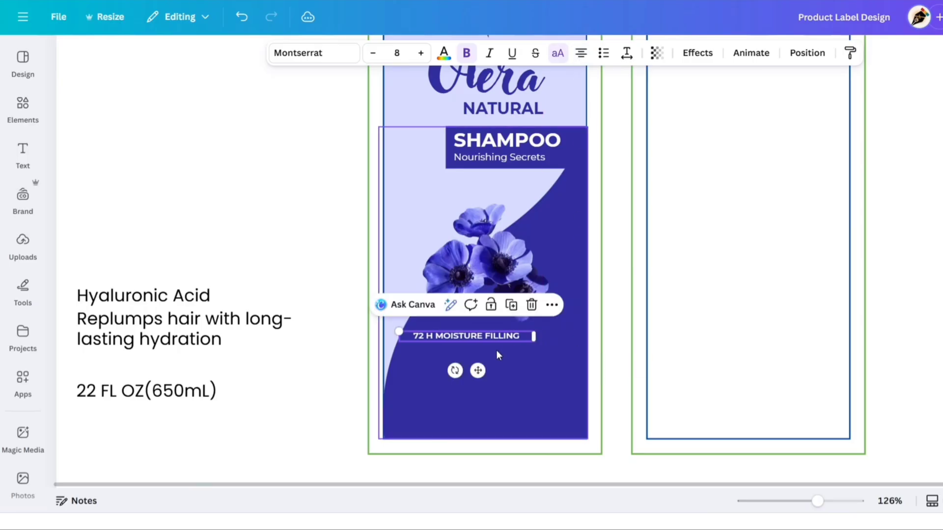
pyautogui.moveTo(478, 371); pyautogui.dragTo(497, 383)
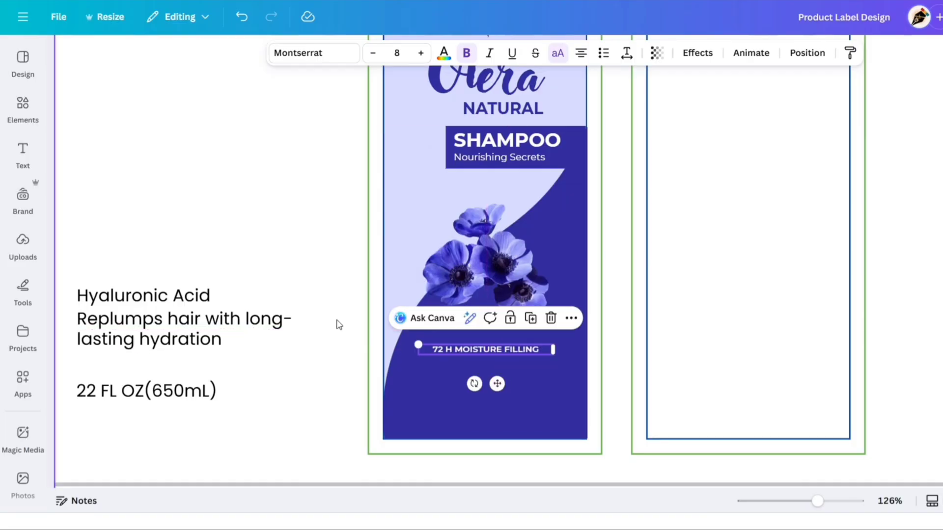
pyautogui.click(324, 310)
# - Move the "Hyaluronic Acid" text onto the dark blue area of the front panel and enclose it in square brackets
pyautogui.moveTo(179, 295); pyautogui.dragTo(496, 388)
pyautogui.click(415, 395)
pyautogui.click(412, 388)
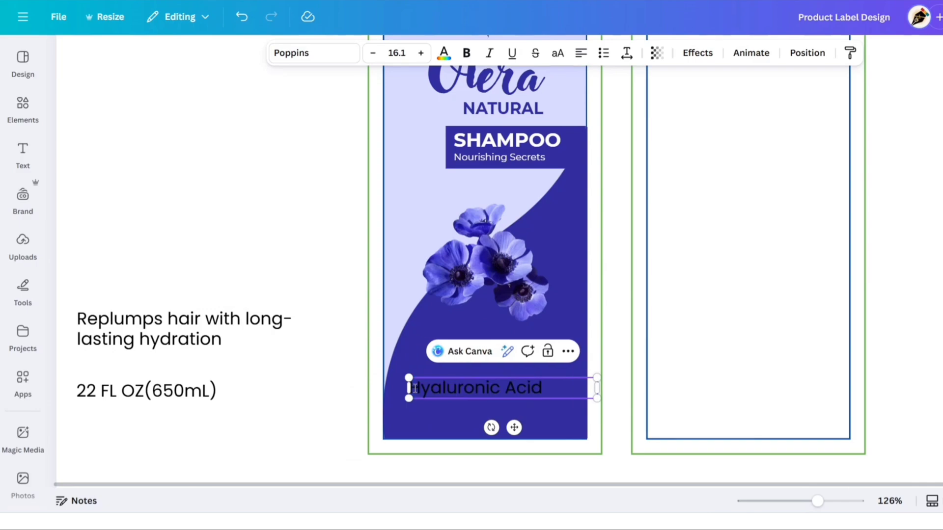
pyautogui.doubleClick(414, 388)
pyautogui.click(411, 388)
pyautogui.hotkey('ctrl', 'a')
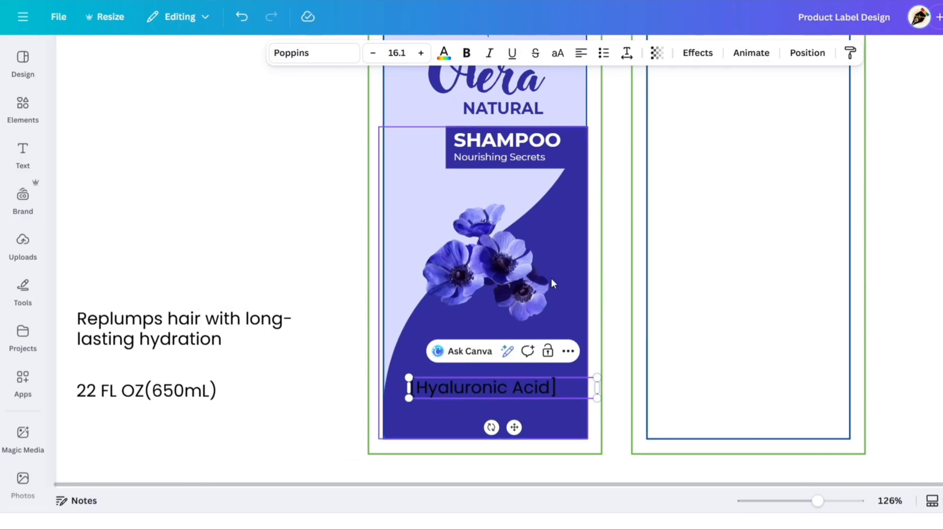
# - Set the "[Hyaluronic Acid]" text in Montserrat Regular at size 6
pyautogui.click(276, 54)
pyautogui.click(99, 216)
pyautogui.click(65, 216)
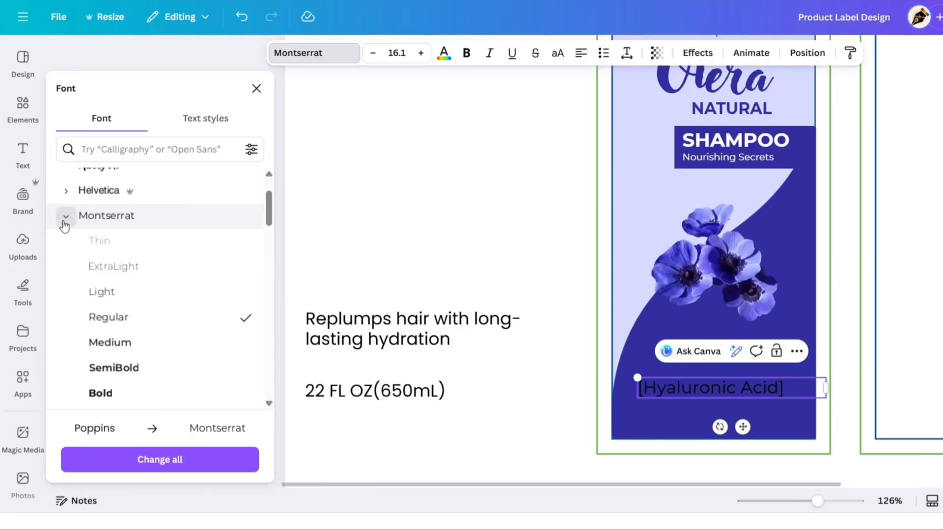
pyautogui.click(253, 89)
pyautogui.click(397, 53)
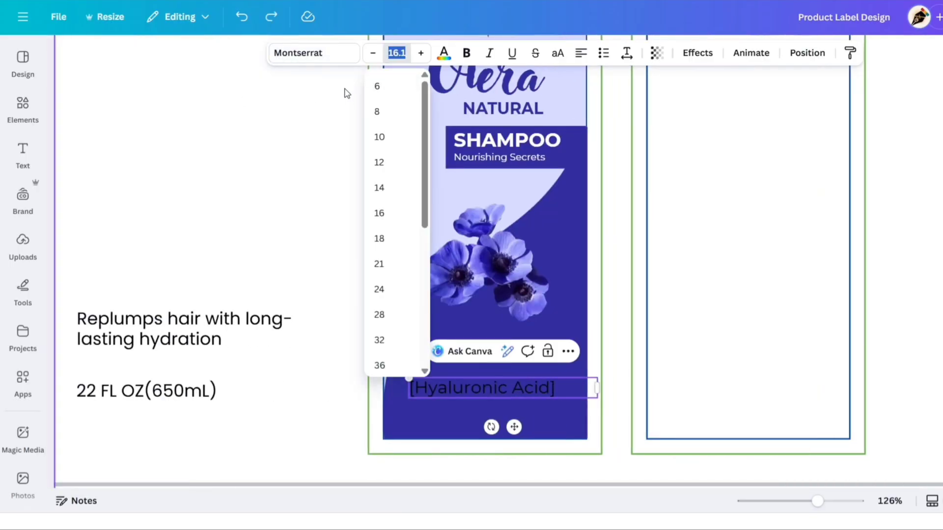
pyautogui.write('6')
pyautogui.press('Return')
# - Colour the "[Hyaluronic Acid]" text white, centre it, narrow its box and place it under "72 H MOISTURE FILLING"
pyautogui.click(444, 52)
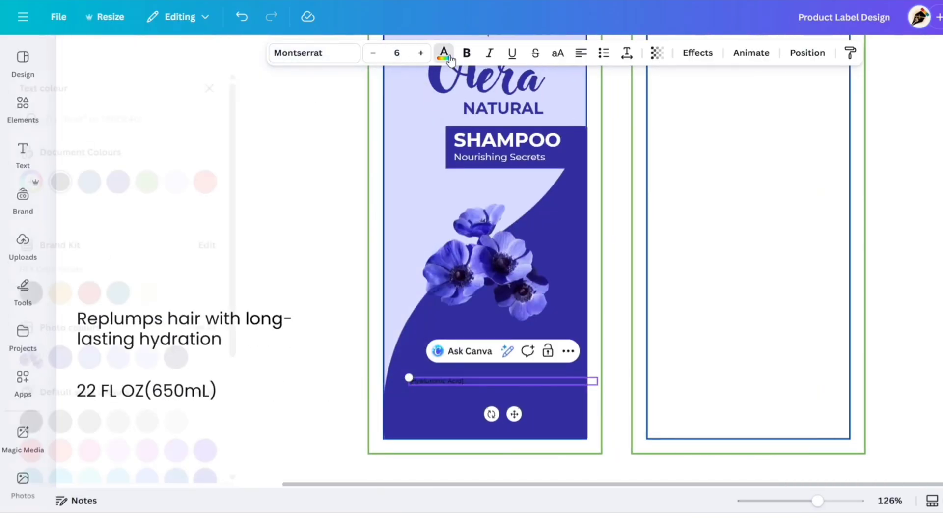
pyautogui.click(69, 211)
pyautogui.click(244, 88)
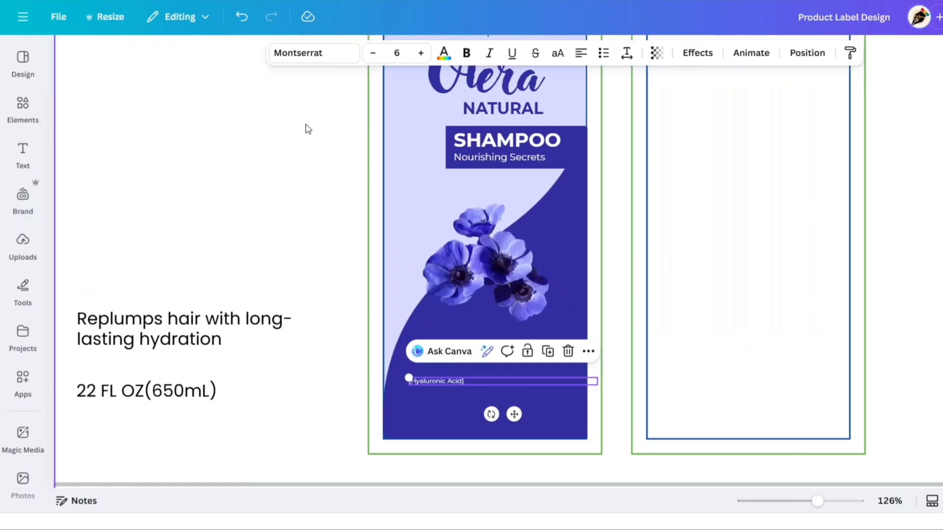
pyautogui.click(581, 53)
pyautogui.moveTo(598, 382); pyautogui.dragTo(493, 397)
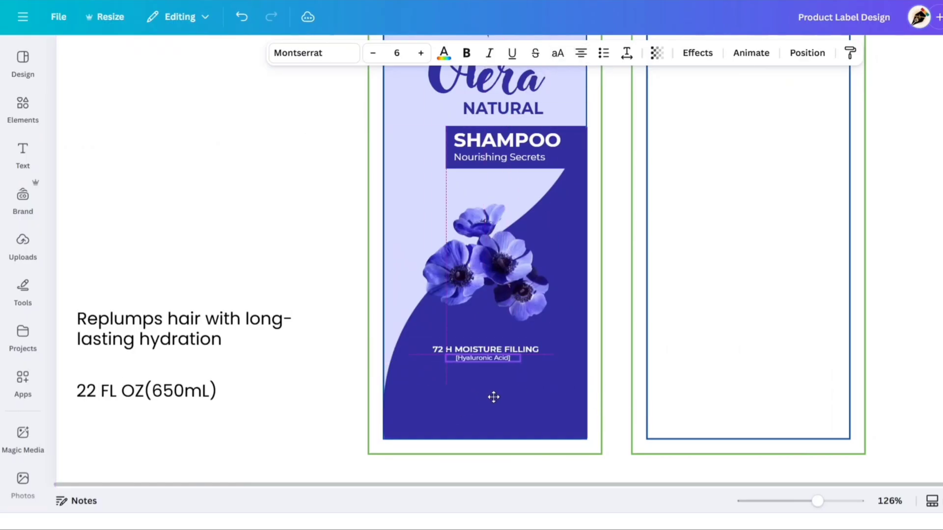
pyautogui.click(319, 301)
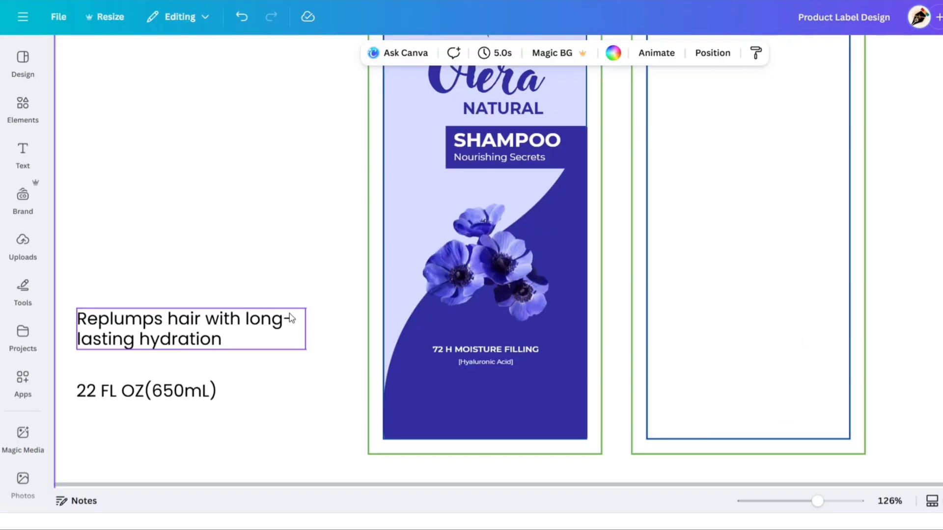
# - Move the "Replumps hair with long-lasting hydration" text onto the front panel and set it in Montserrat Medium at size 5
pyautogui.moveTo(291, 318); pyautogui.dragTo(585, 387)
pyautogui.click(305, 53)
pyautogui.click(114, 217)
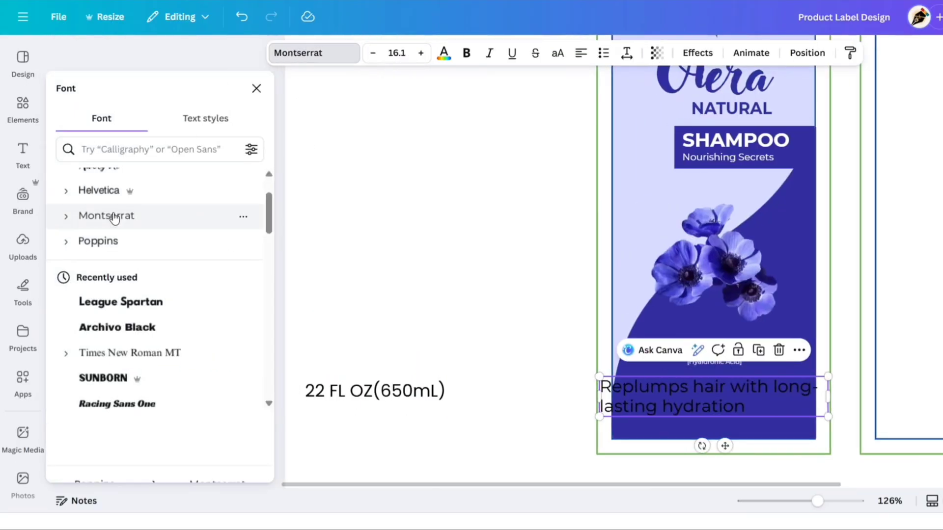
pyautogui.click(66, 216)
pyautogui.click(143, 346)
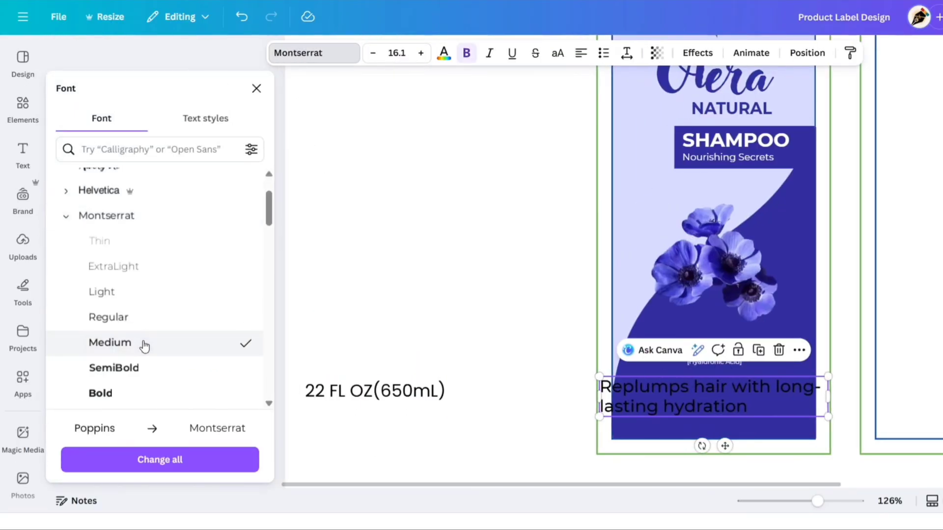
pyautogui.click(256, 89)
pyautogui.click(397, 53)
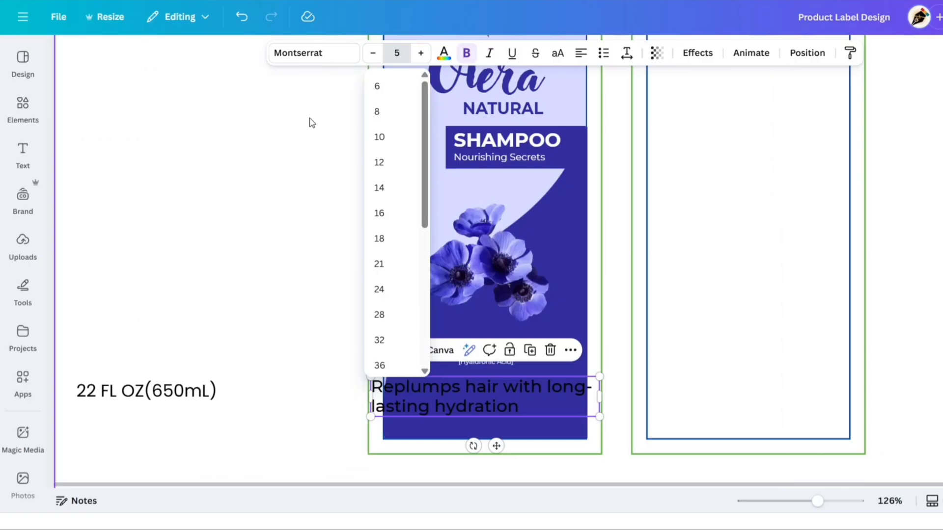
pyautogui.press('Return')
# - Make the "Replumps hair" text white, uppercase and centred, wrap it onto two lines and place it under "[Hyaluronic Acid]"
pyautogui.click(444, 52)
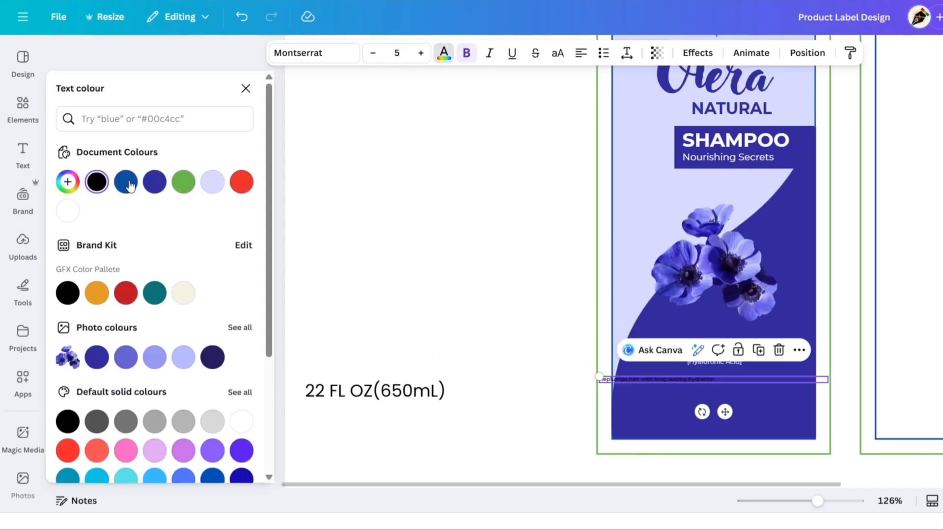
pyautogui.click(67, 211)
pyautogui.click(246, 88)
pyautogui.click(558, 53)
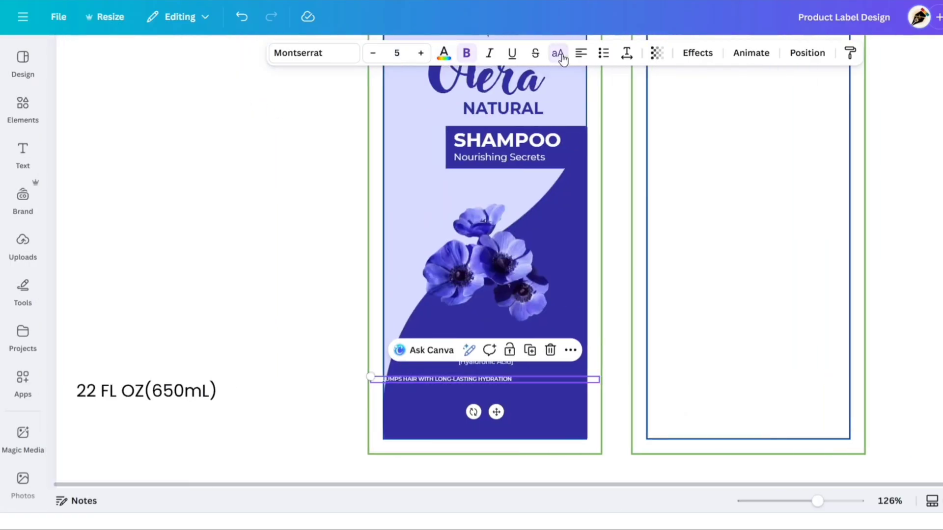
pyautogui.click(581, 52)
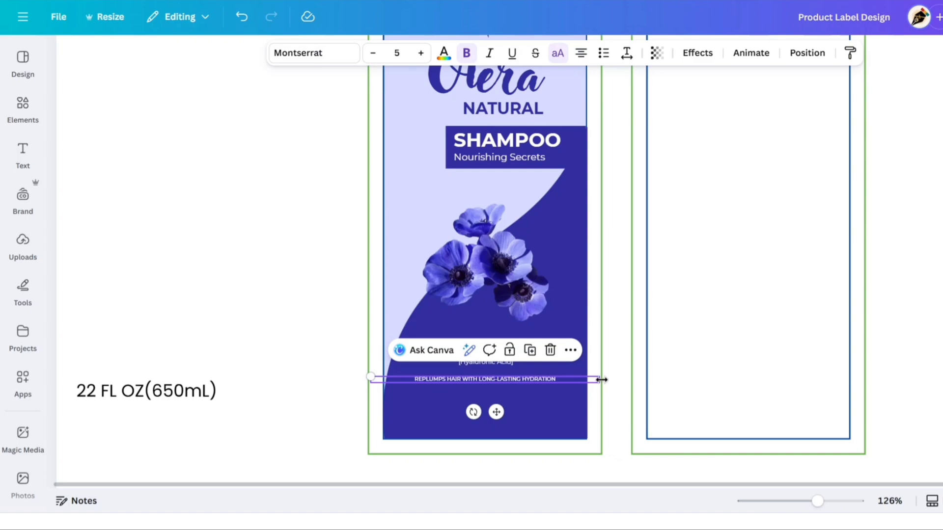
pyautogui.moveTo(602, 380); pyautogui.dragTo(477, 381)
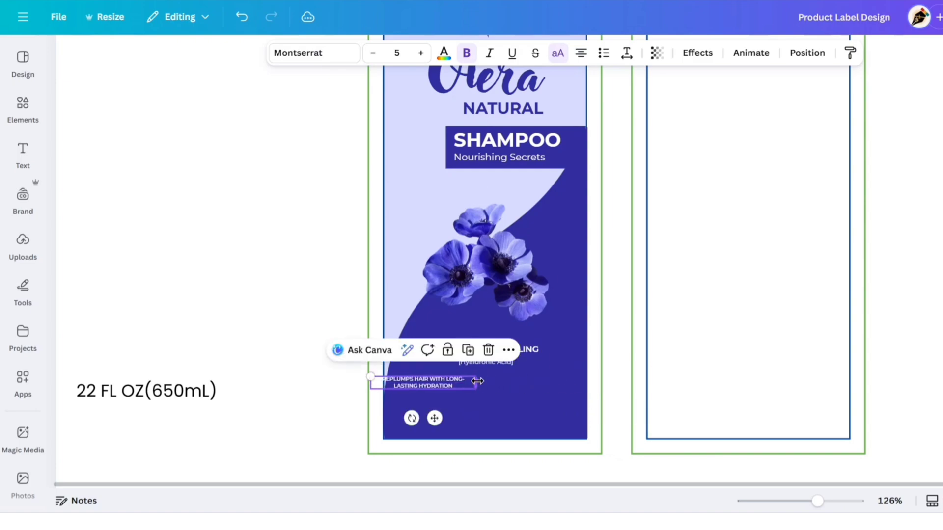
pyautogui.moveTo(434, 419); pyautogui.dragTo(499, 411)
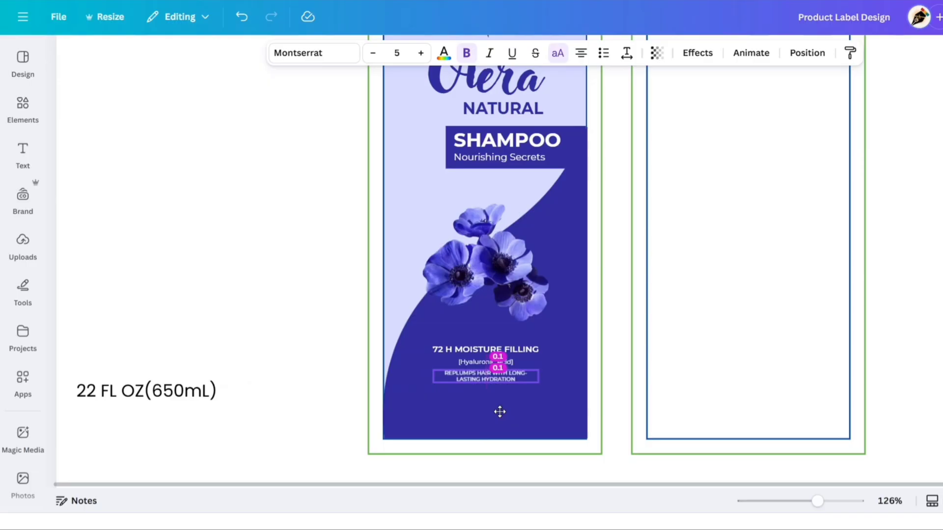
pyautogui.click(340, 334)
# - Move the "22 FL OZ(650mL)" text onto the front panel's dark blue area and set it in Montserrat Bold at size 7.5
pyautogui.click(194, 392)
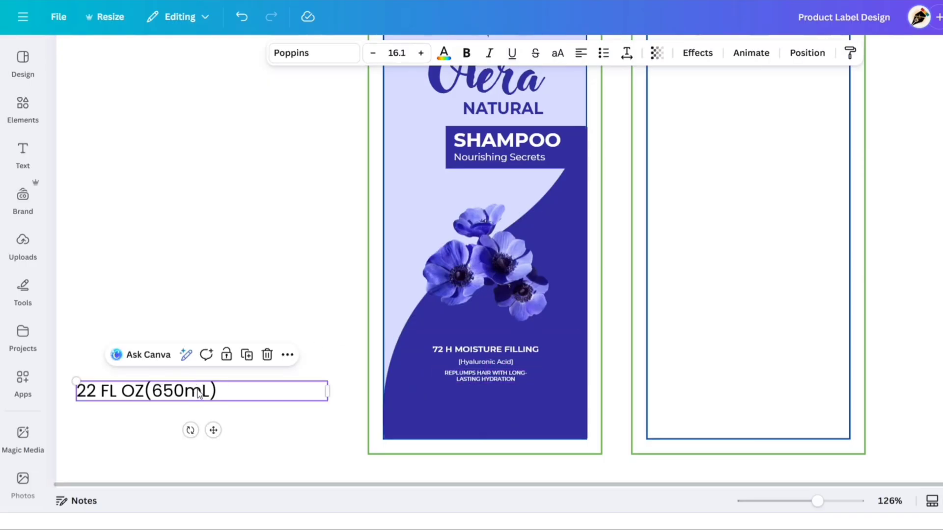
pyautogui.moveTo(198, 394); pyautogui.dragTo(518, 400)
pyautogui.click(313, 53)
pyautogui.click(105, 219)
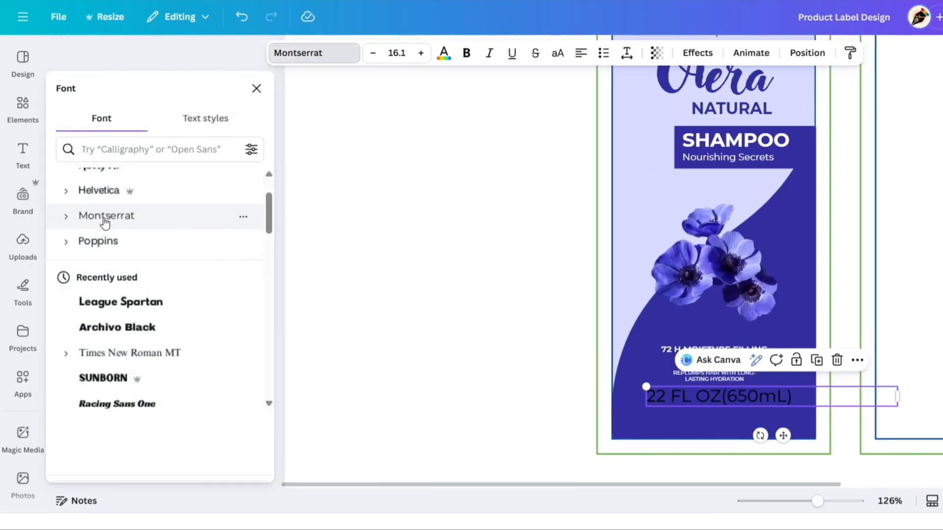
pyautogui.click(65, 217)
pyautogui.scroll(-3, 116, 275)
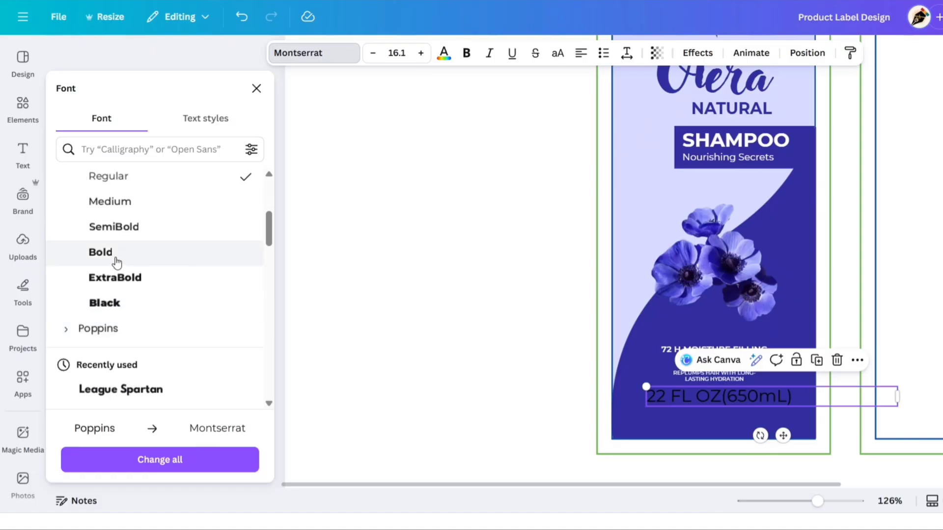
pyautogui.click(124, 259)
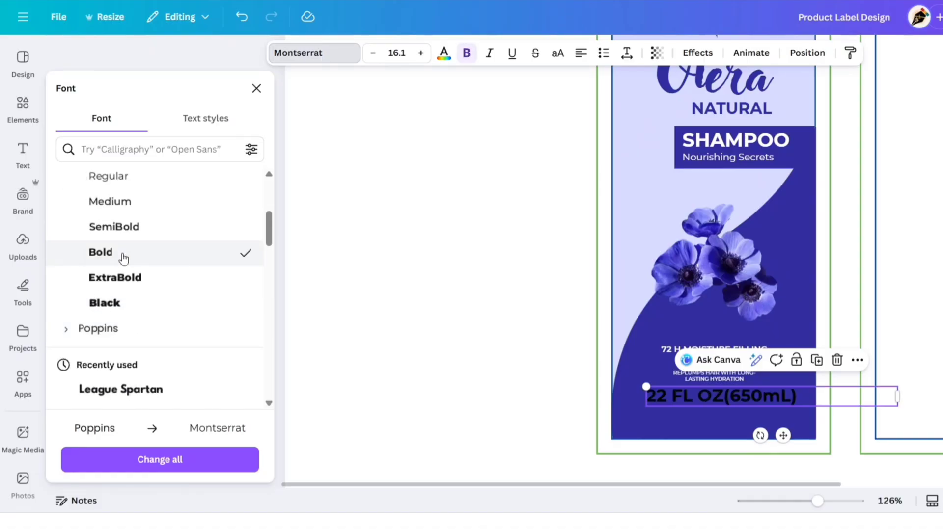
pyautogui.click(256, 90)
pyautogui.click(396, 52)
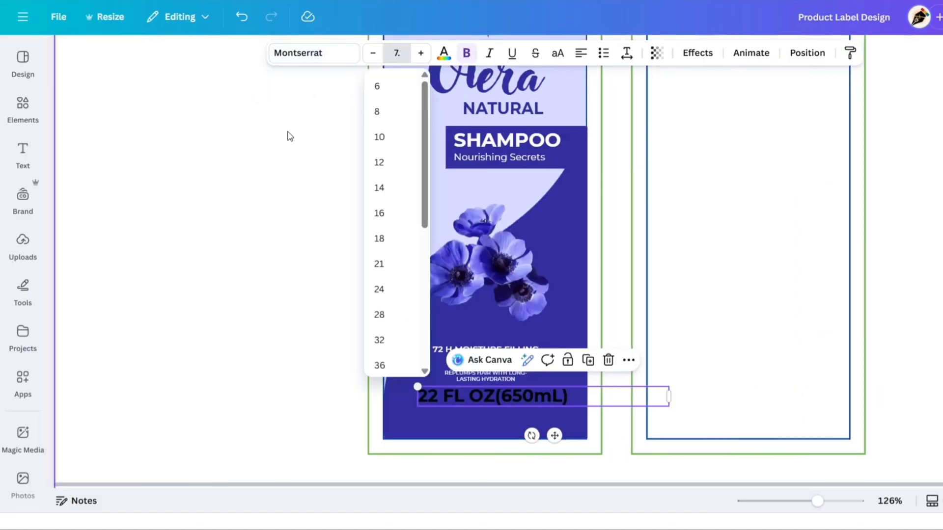
pyautogui.press('Return')
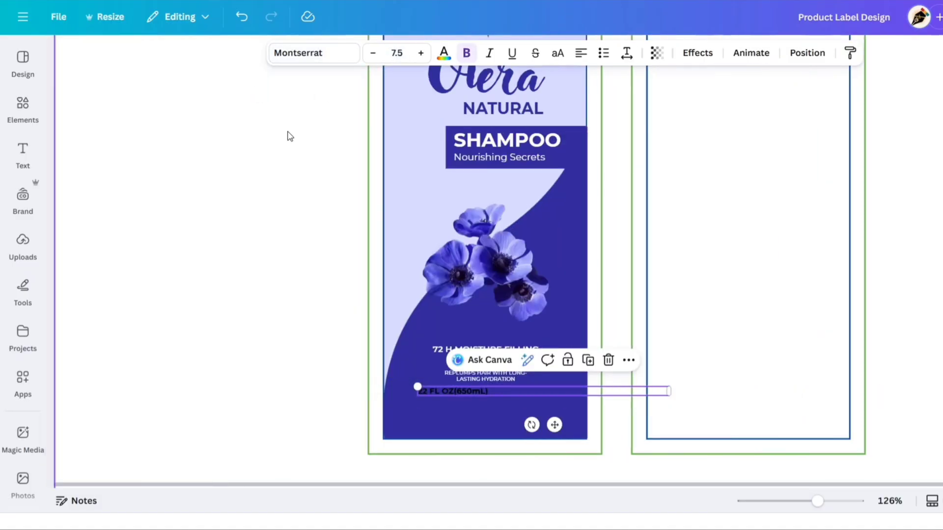
# - Colour the "22 FL OZ(650mL)" text white, centre it, narrow its box and place it under the hydration text
pyautogui.click(444, 52)
pyautogui.click(68, 211)
pyautogui.click(246, 88)
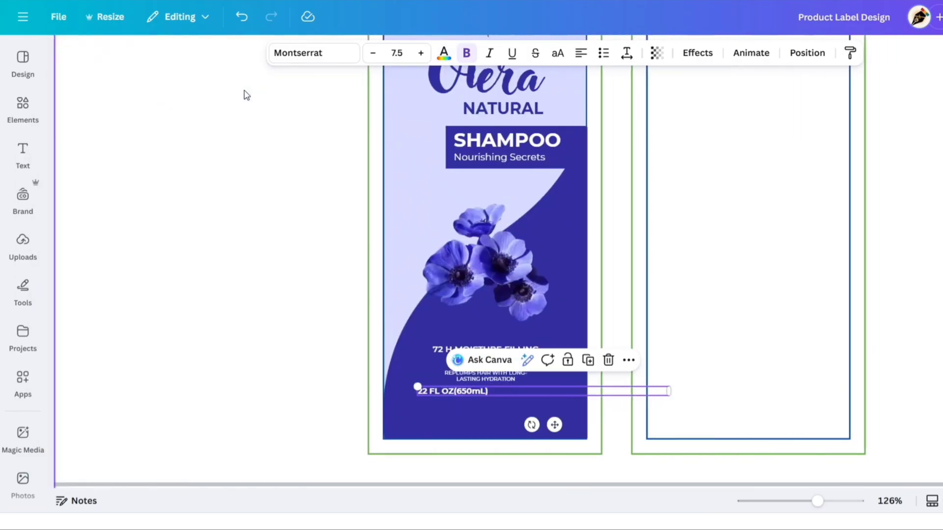
pyautogui.click(581, 55)
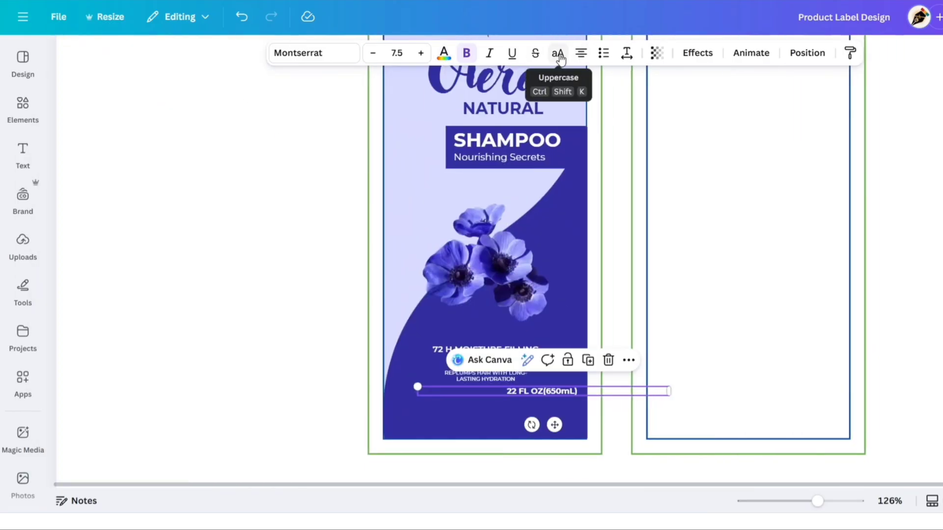
pyautogui.click(558, 55)
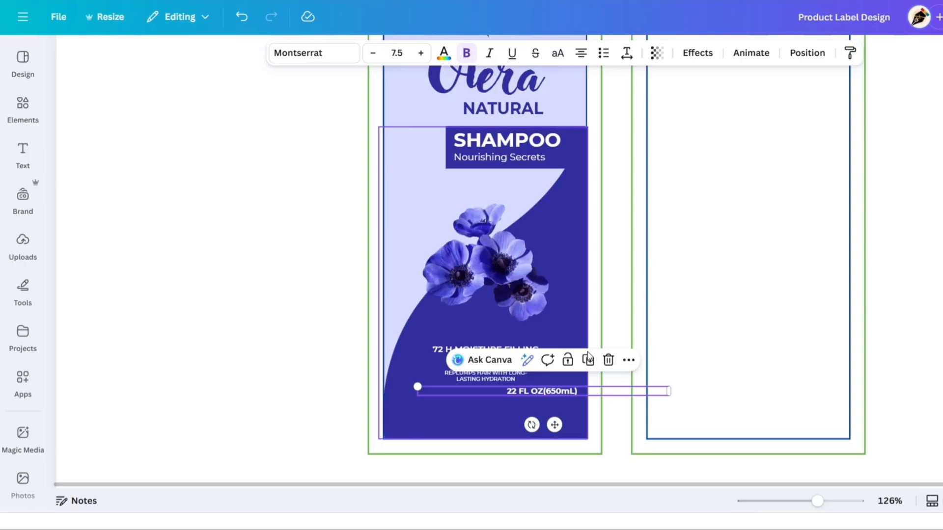
pyautogui.moveTo(669, 391); pyautogui.dragTo(522, 405)
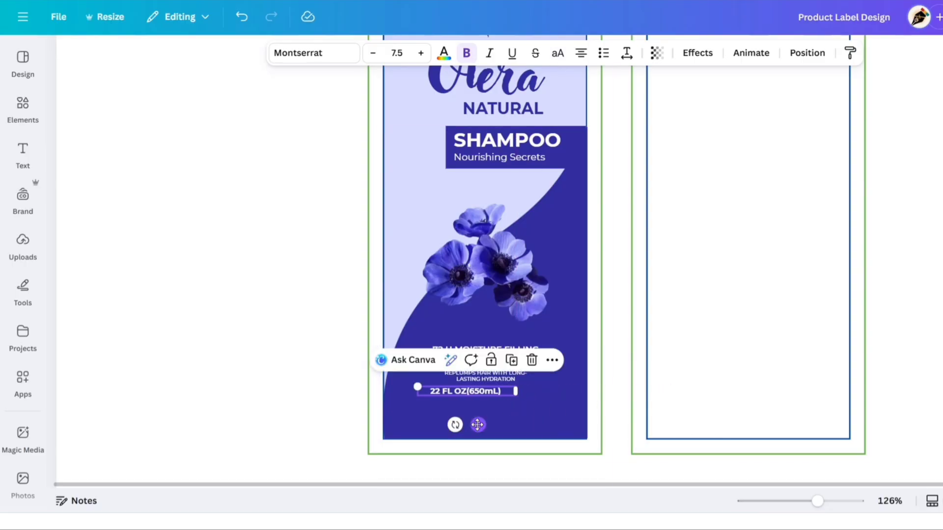
pyautogui.moveTo(475, 424); pyautogui.dragTo(497, 425)
pyautogui.click(309, 358)
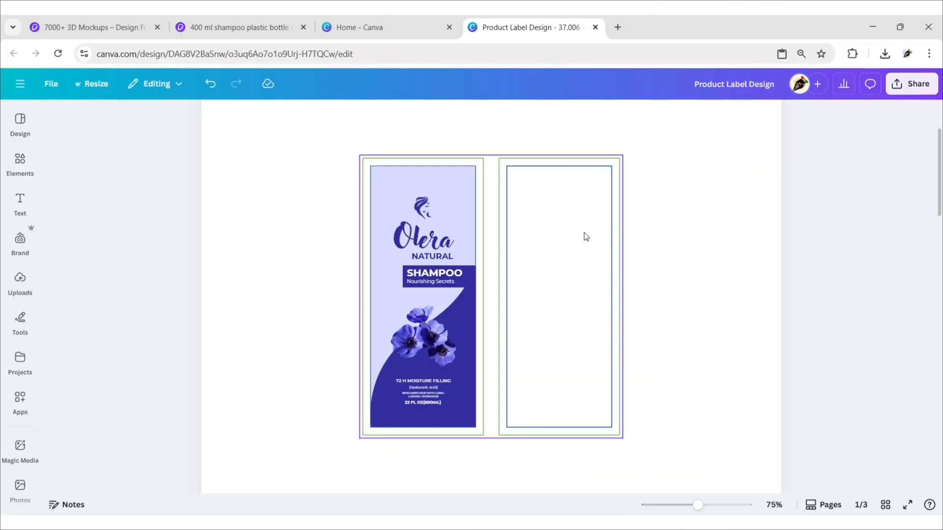
# - Duplicate the front panel's light lavender background rectangle and fit the copy onto the empty back panel
pyautogui.click(465, 199)
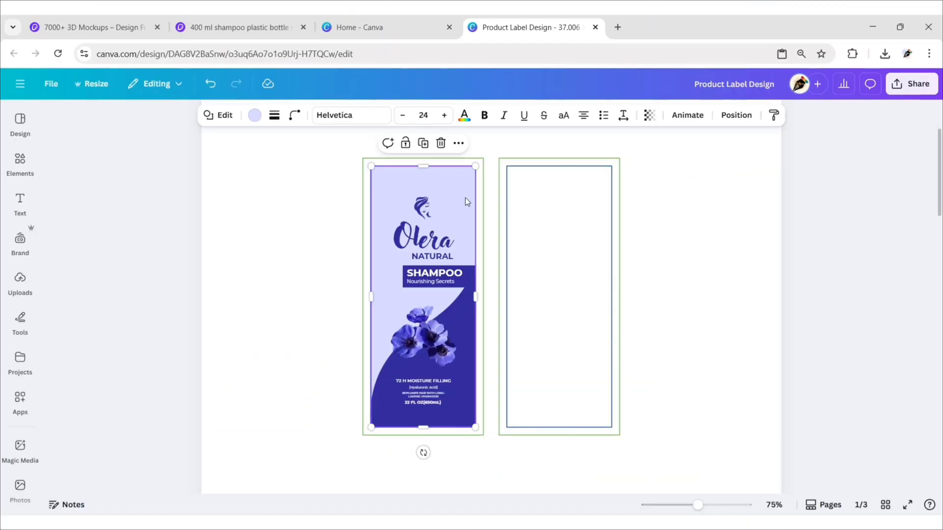
pyautogui.click(422, 143)
pyautogui.moveTo(437, 261); pyautogui.dragTo(542, 303)
pyautogui.click(817, 299)
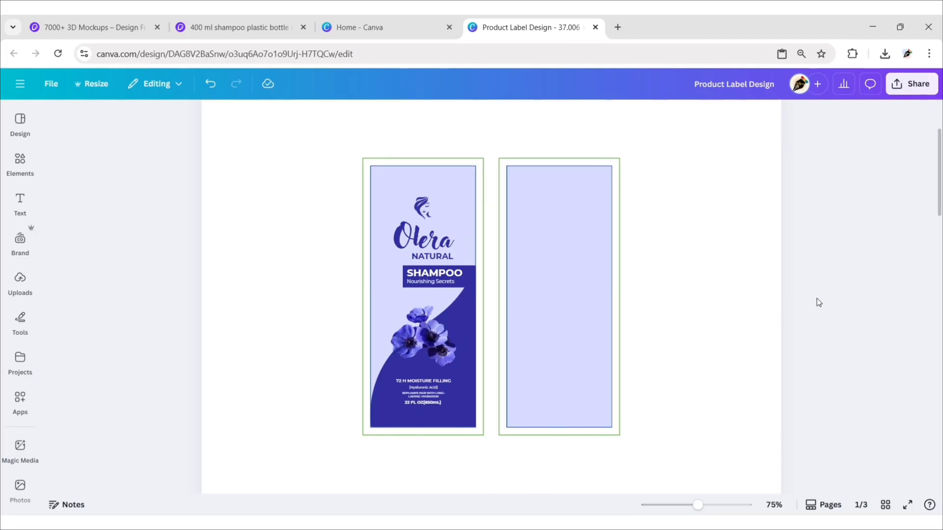
# - Duplicate the "Olera" and "NATURAL" texts together, shrink the copy and place it centred near the top of the back panel
pyautogui.click(436, 245)
pyautogui.keyDown('shift'); pyautogui.click(439, 264); pyautogui.keyUp('shift')
pyautogui.hotkey('ctrl', 'd')
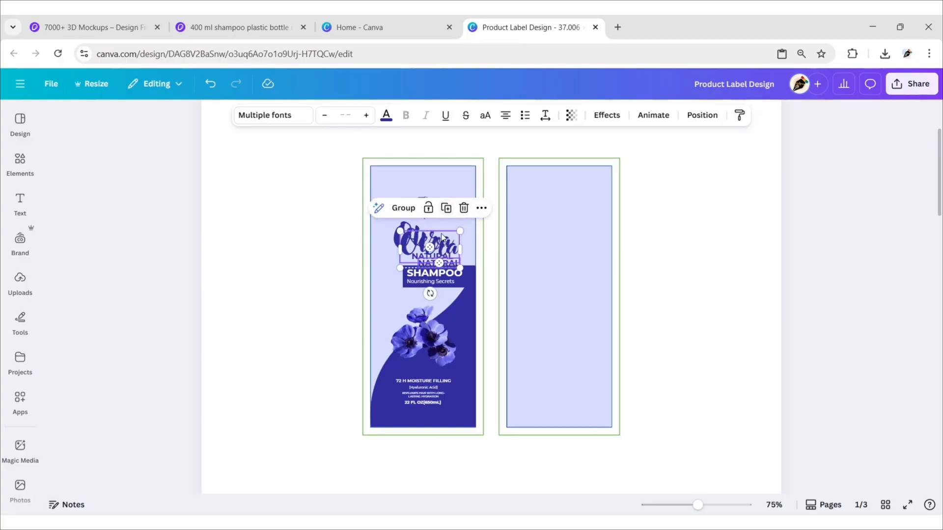
pyautogui.moveTo(447, 266); pyautogui.dragTo(568, 230)
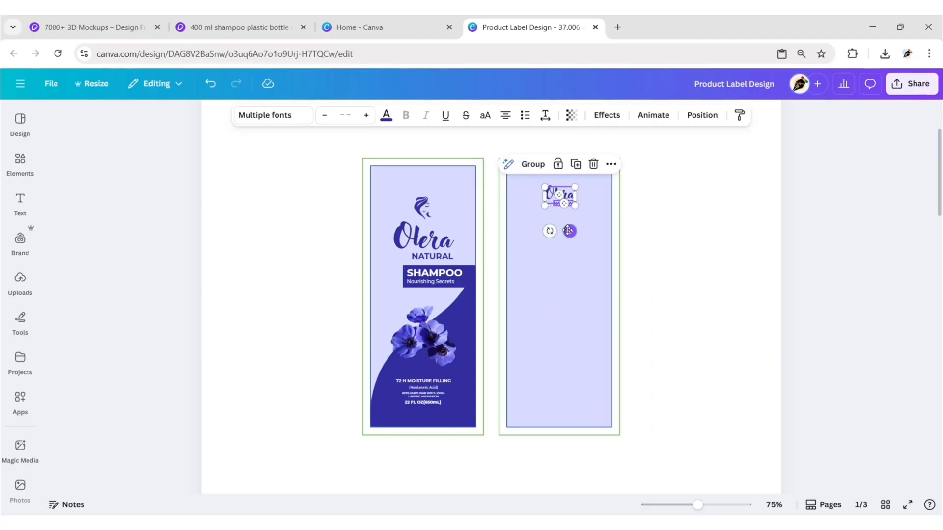
# - Duplicate the front panel's dark blue rectangle and shape the copy into a thin bar centred under the back panel's logo
pyautogui.click(658, 220)
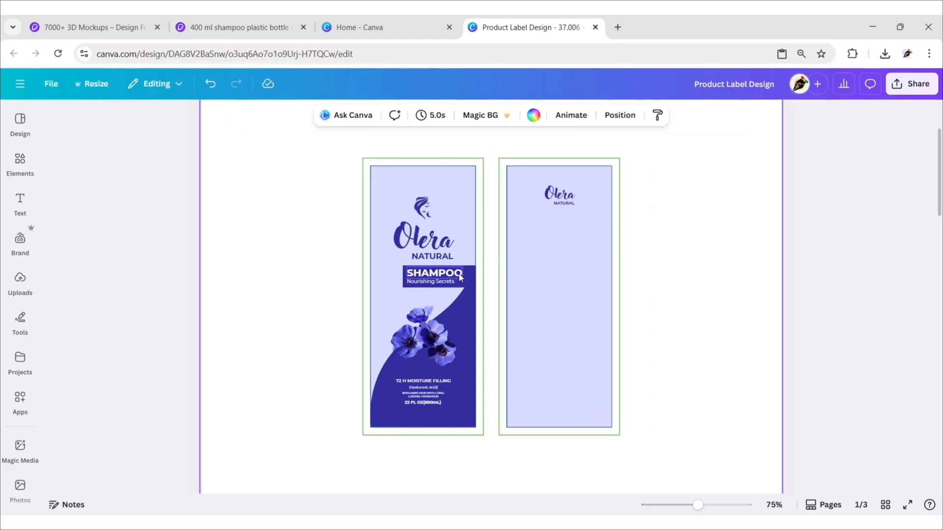
pyautogui.click(439, 277)
pyautogui.moveTo(452, 315); pyautogui.dragTo(564, 255)
pyautogui.moveTo(596, 217); pyautogui.dragTo(602, 219)
pyautogui.moveTo(569, 254); pyautogui.dragTo(556, 220)
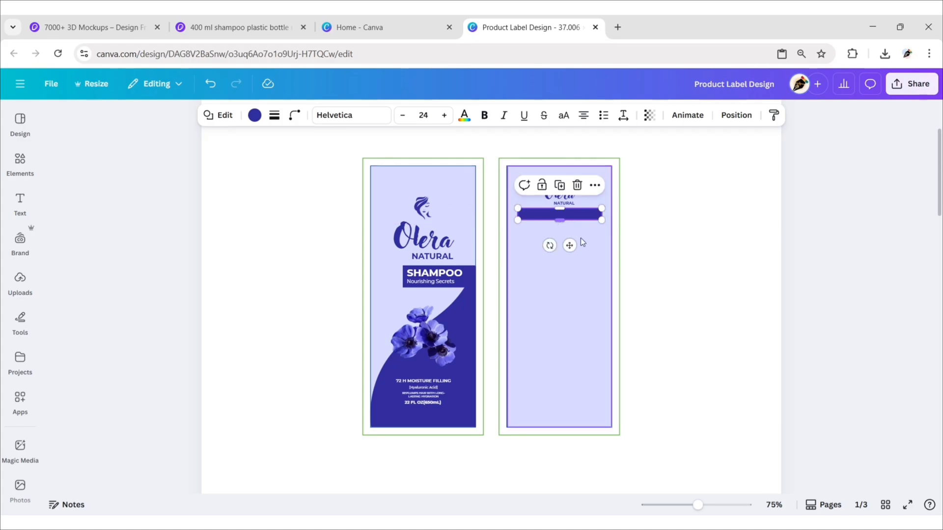
pyautogui.click(650, 235)
# - Duplicate the front panel's "Nourishing Secrets" text and place the copy on the back panel's dark blue bar
pyautogui.click(431, 282)
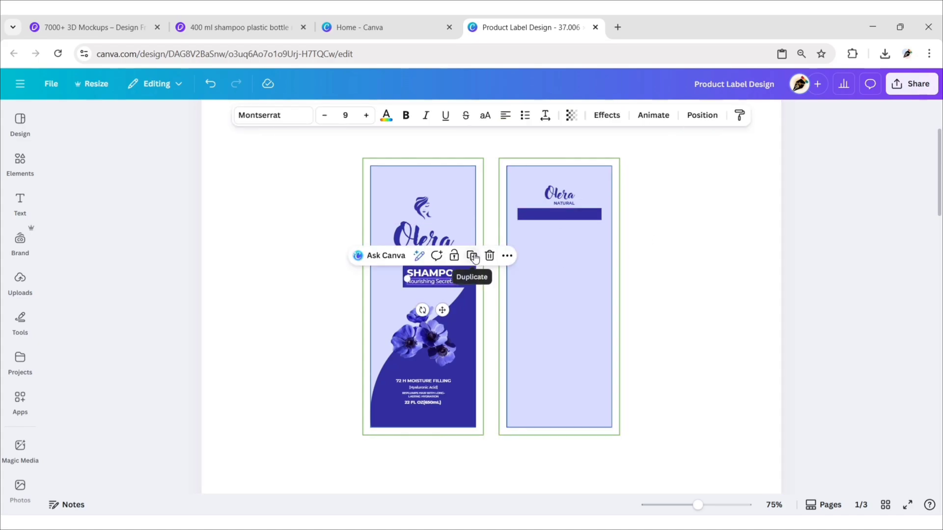
pyautogui.click(476, 256)
pyautogui.moveTo(452, 313); pyautogui.dragTo(570, 243)
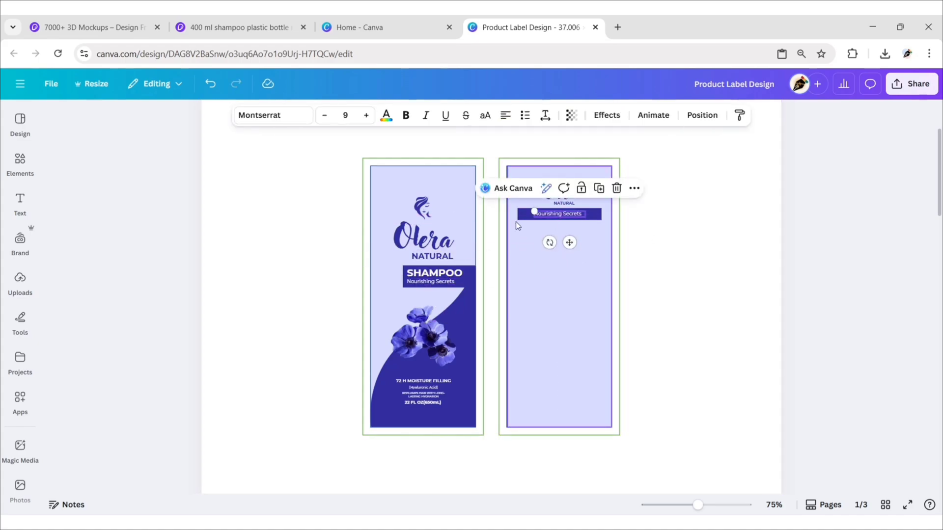
# - Set the back panel's "Nourishing Secrets" text to size 10 in uppercase and widen its box to fit one centred line
pyautogui.click(347, 116)
pyautogui.write('10')
pyautogui.press('Return')
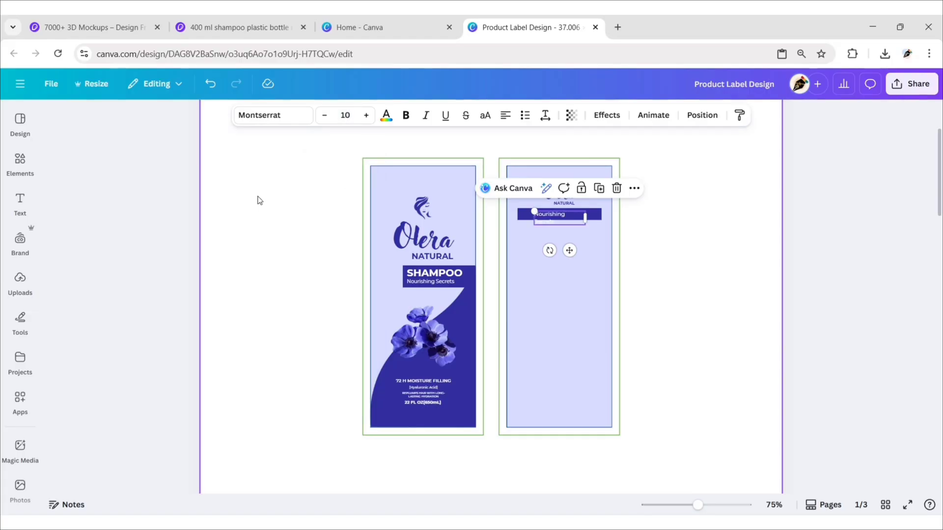
pyautogui.click(490, 120)
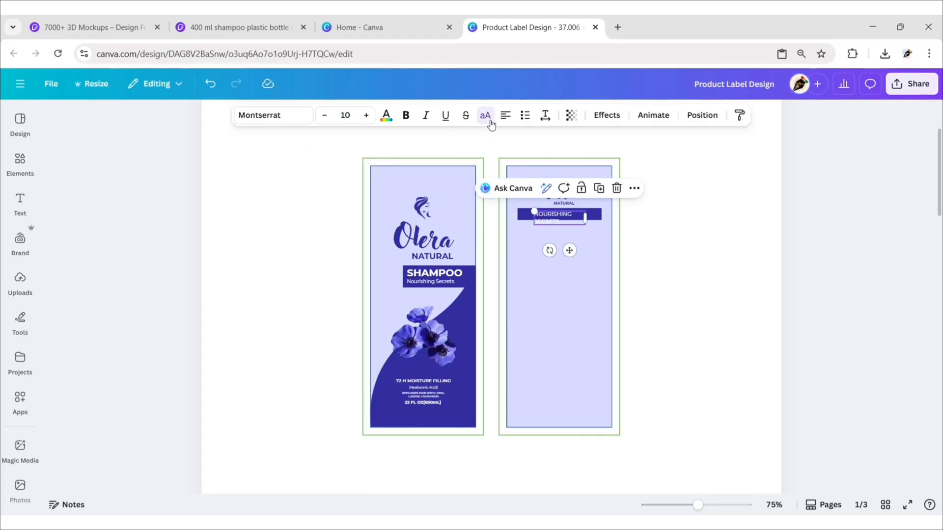
pyautogui.moveTo(582, 221); pyautogui.dragTo(603, 219)
pyautogui.click(640, 234)
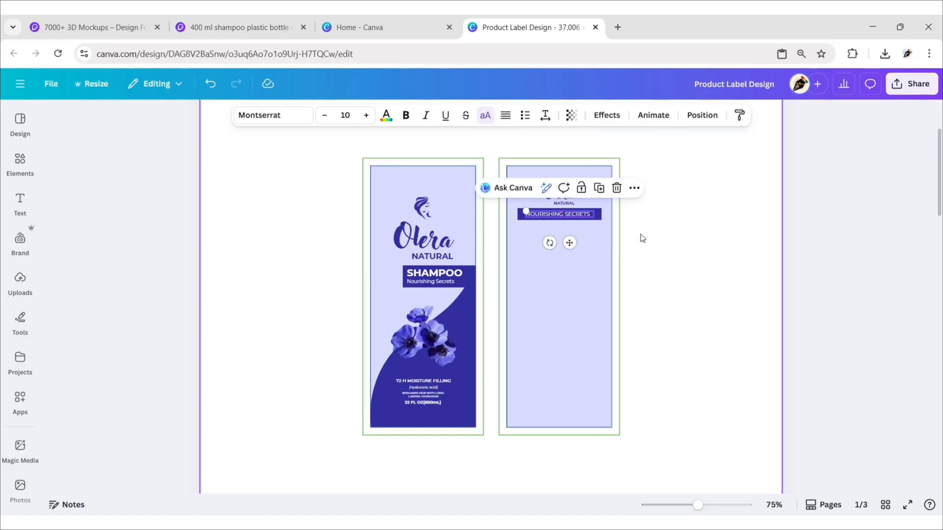
# - Copy the "OLERA NATURAL" description text from page 2, paste it onto page 1 and move it over the back panel
pyautogui.scroll(-8, 818, 243)
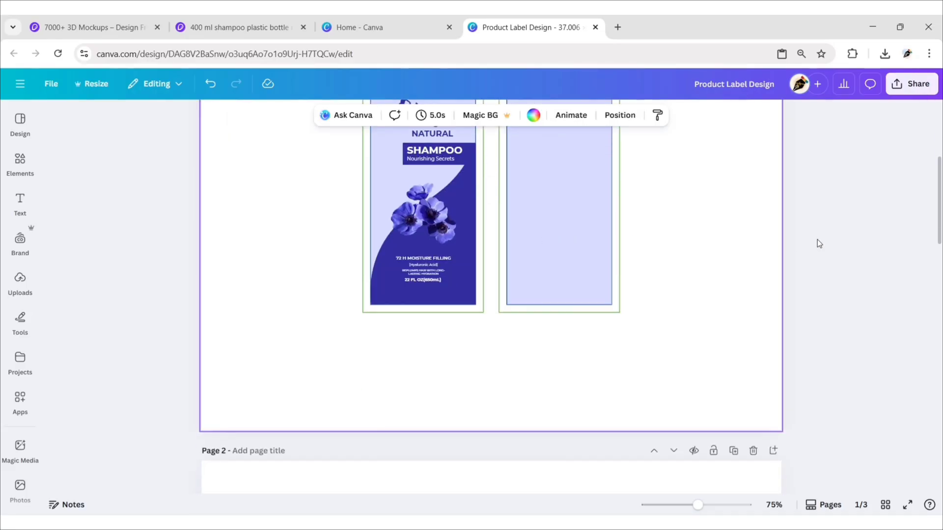
pyautogui.click(310, 321)
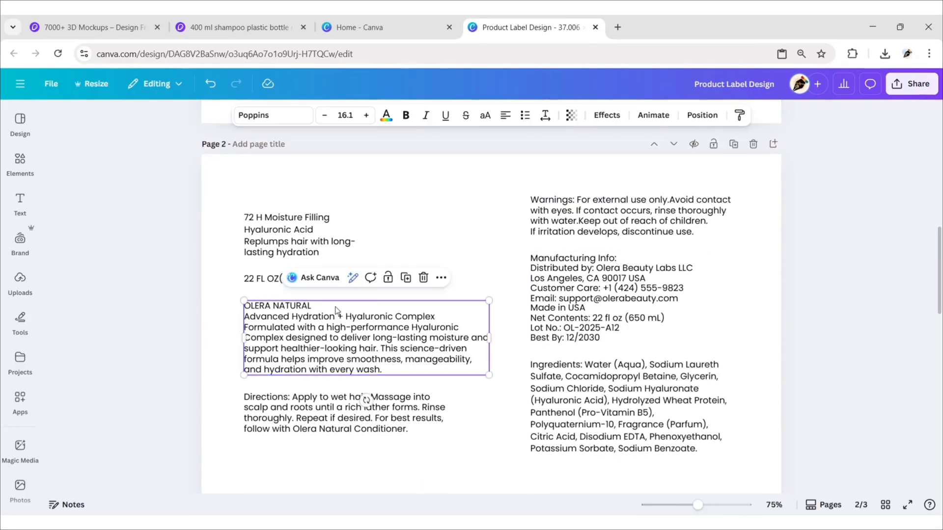
pyautogui.rightClick(430, 301)
pyautogui.click(506, 310)
pyautogui.click(822, 249)
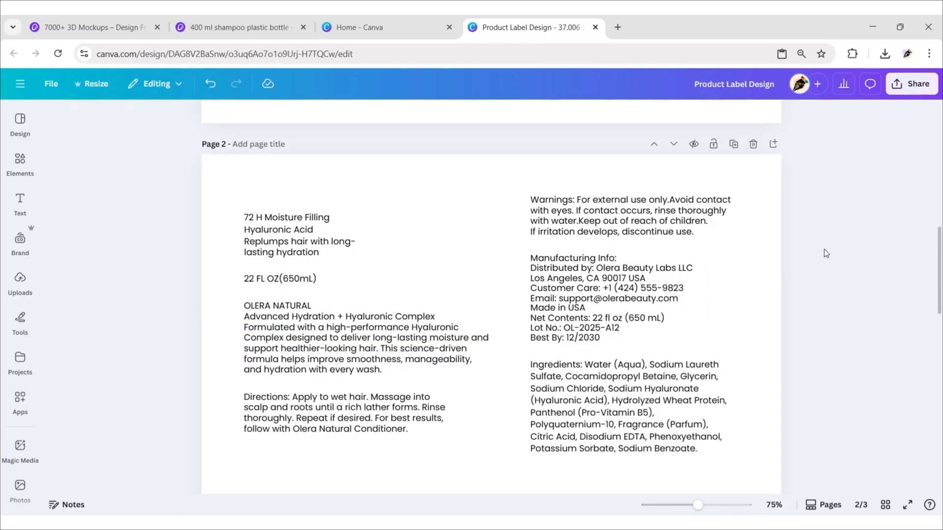
pyautogui.scroll(7, 826, 248)
pyautogui.scroll(2, 826, 247)
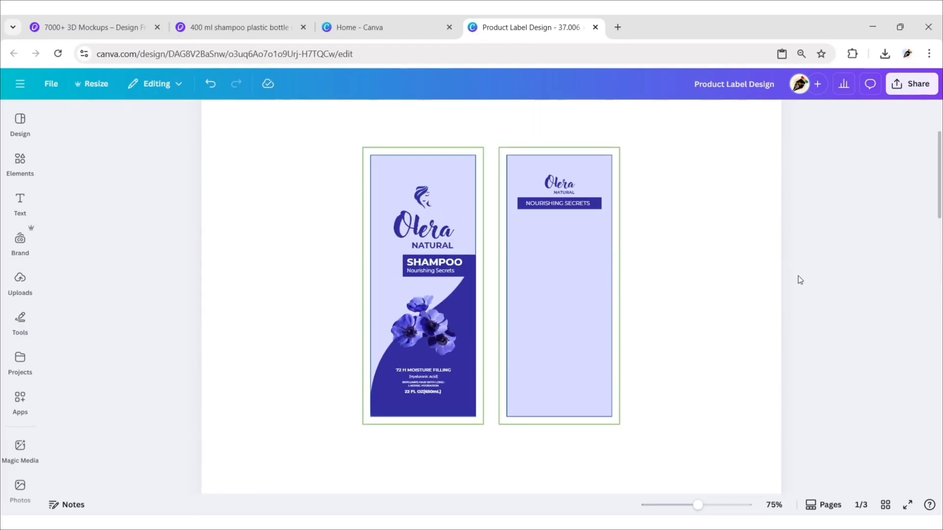
pyautogui.click(695, 246)
pyautogui.rightClick(695, 246)
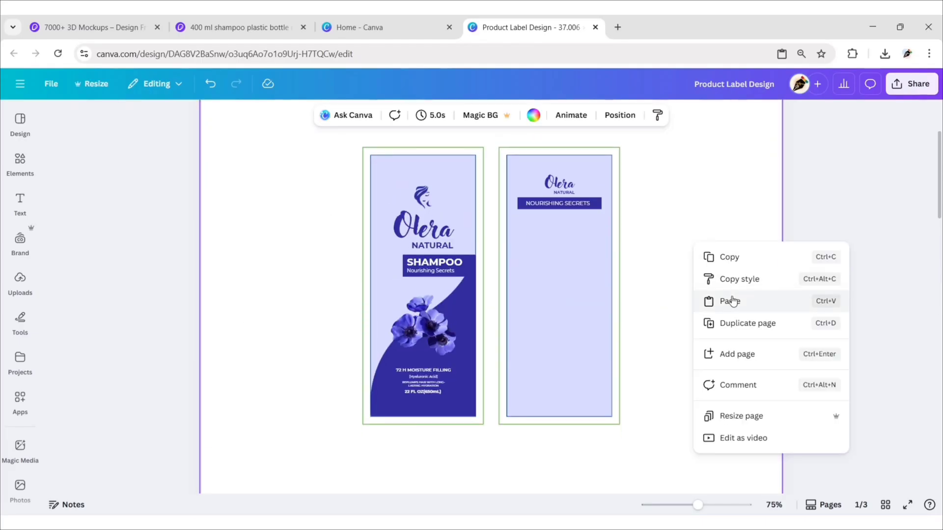
pyautogui.click(717, 301)
pyautogui.moveTo(311, 211); pyautogui.dragTo(531, 244)
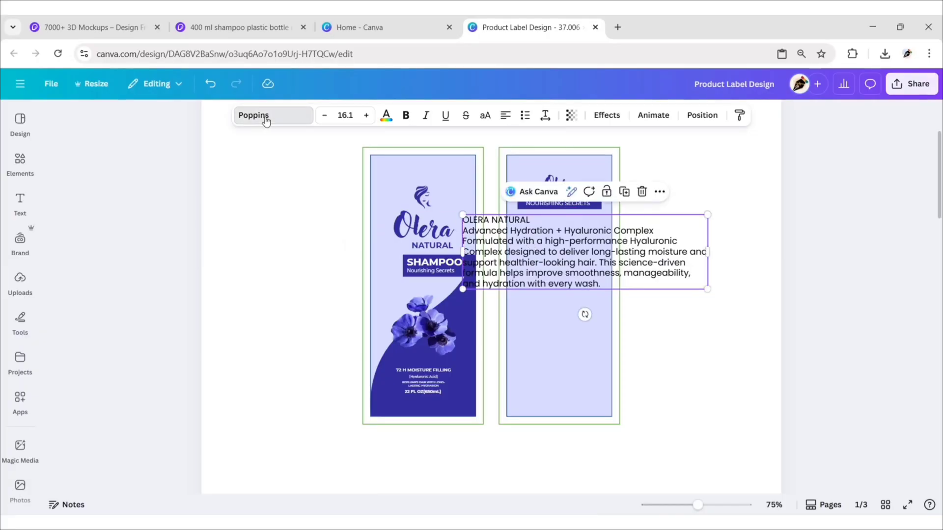
# - Set the pasted "OLERA NATURAL" description text in Montserrat Regular at size 5
pyautogui.click(263, 117)
pyautogui.click(100, 320)
pyautogui.click(61, 323)
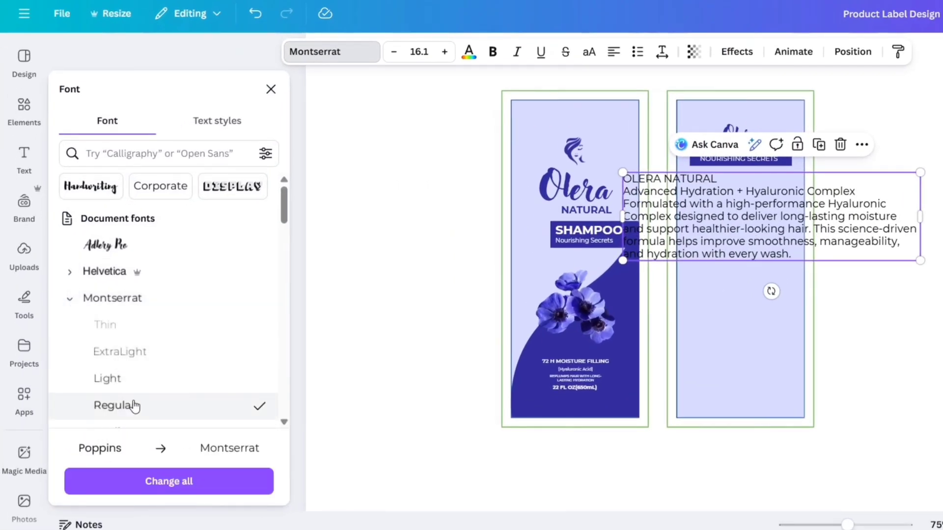
pyautogui.click(269, 89)
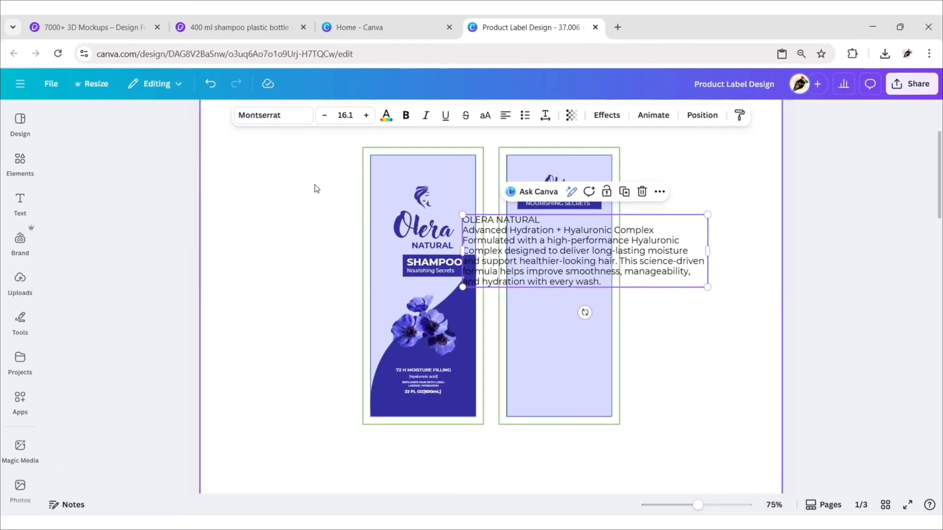
pyautogui.click(419, 52)
pyautogui.press('Return')
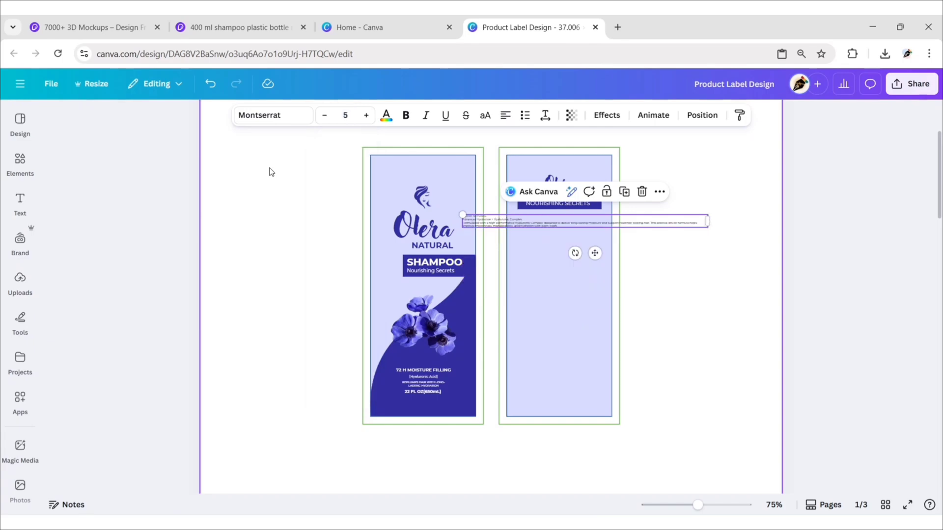
# - Centre-align the description text and narrow its box to fit inside the back panel
pyautogui.click(505, 115)
pyautogui.moveTo(708, 221); pyautogui.dragTo(587, 231)
pyautogui.click(636, 237)
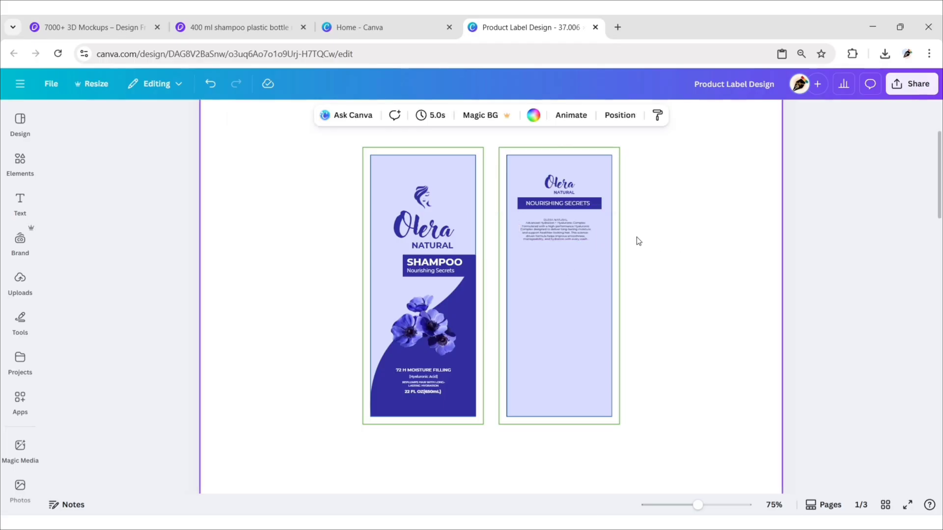
# - Make the description's "OLERA NATURAL" heading line size 9 and bold
pyautogui.scroll(5, 635, 232)
pyautogui.scroll(6, 635, 231)
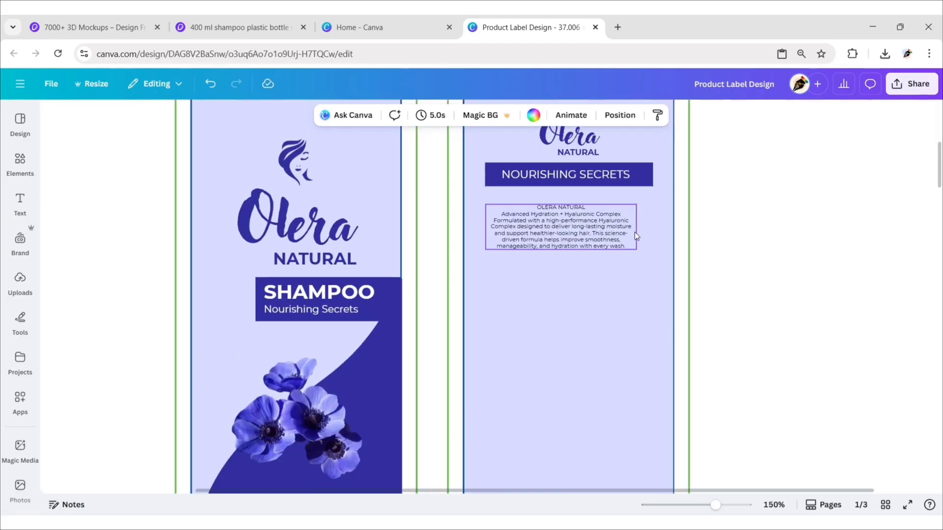
pyautogui.click(534, 214)
pyautogui.moveTo(535, 214); pyautogui.dragTo(547, 208)
pyautogui.tripleClick(520, 184)
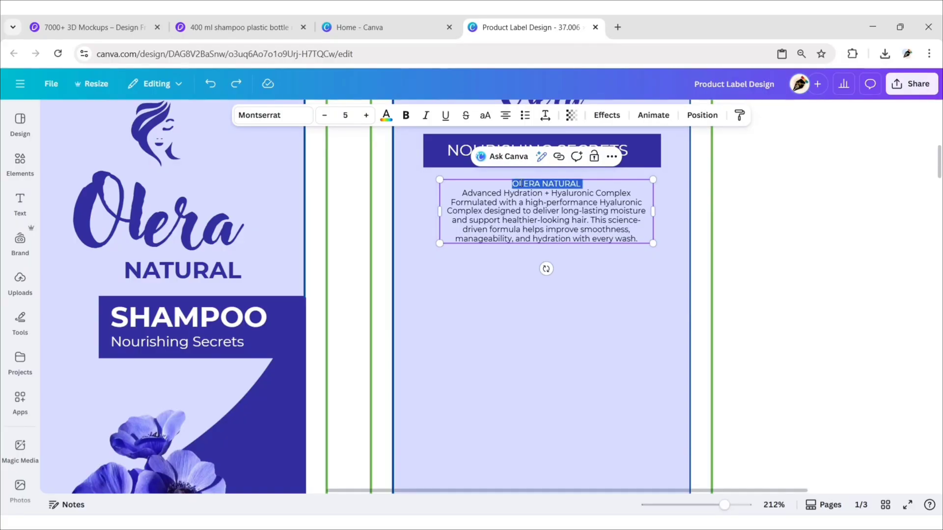
pyautogui.click(351, 115)
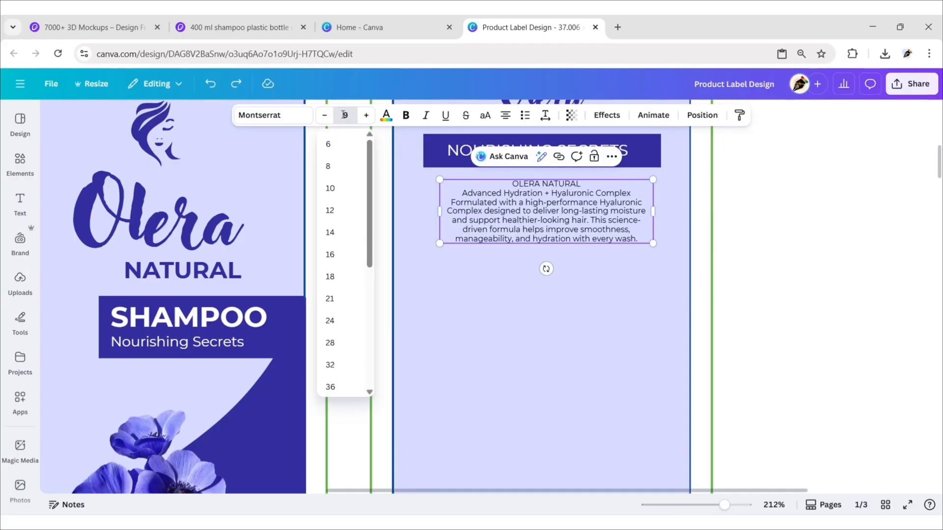
pyautogui.press('Return')
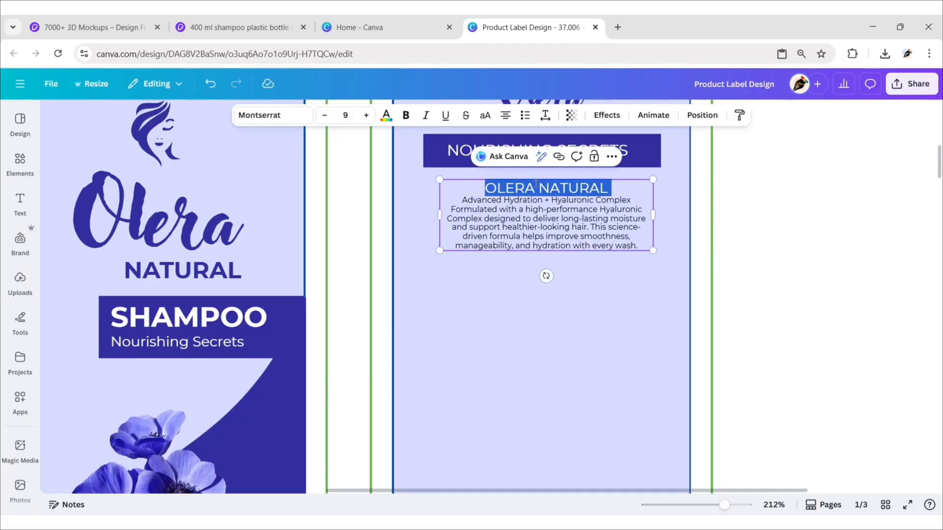
pyautogui.click(404, 115)
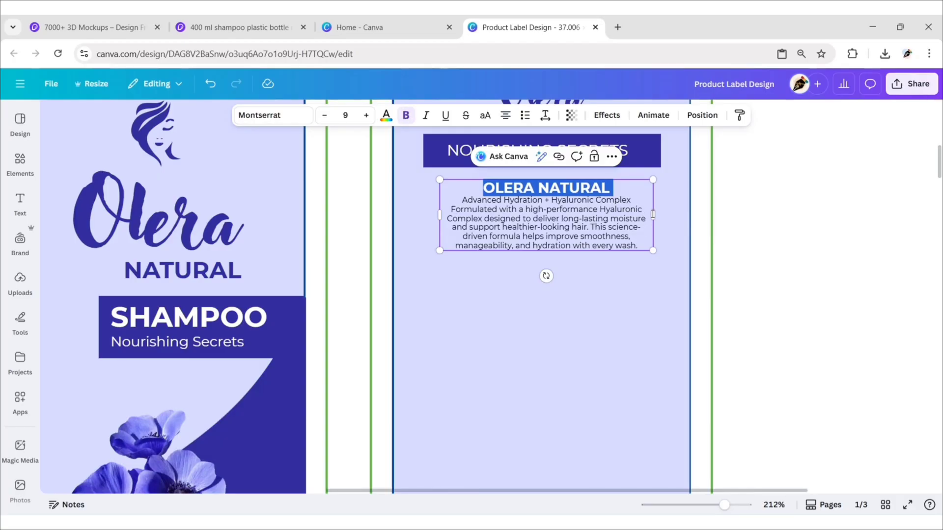
# - Widen the description text box and centre it beneath the "NOURISHING SECRETS" bar on the back panel
pyautogui.moveTo(653, 215); pyautogui.dragTo(695, 221)
pyautogui.click(609, 224)
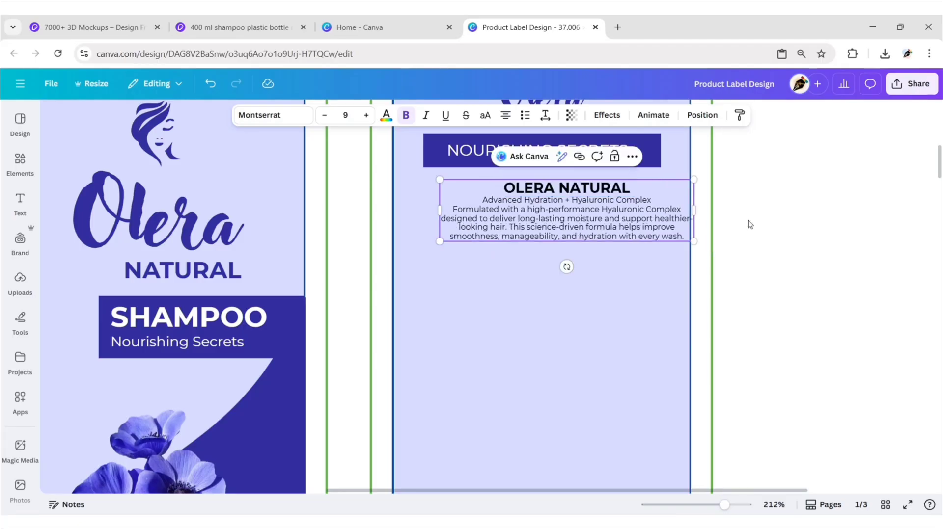
pyautogui.moveTo(620, 218); pyautogui.dragTo(595, 216)
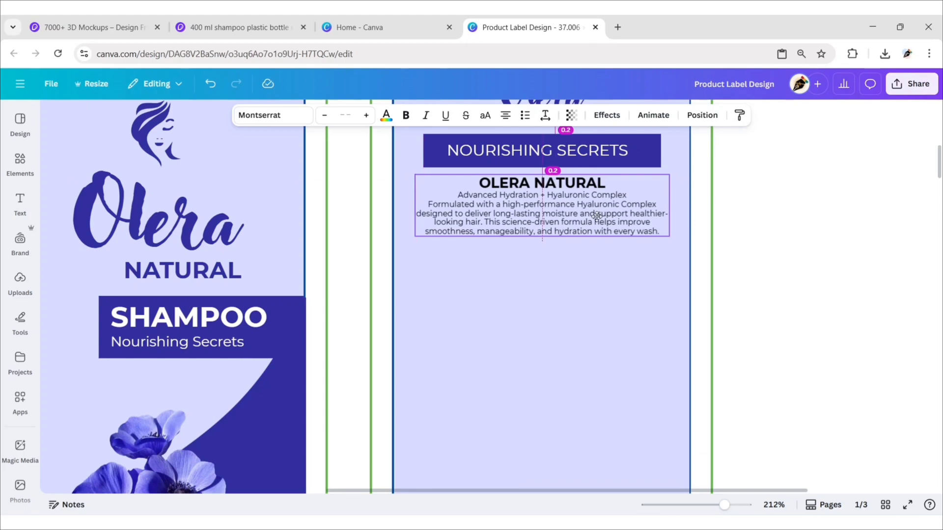
pyautogui.moveTo(596, 215); pyautogui.dragTo(597, 219)
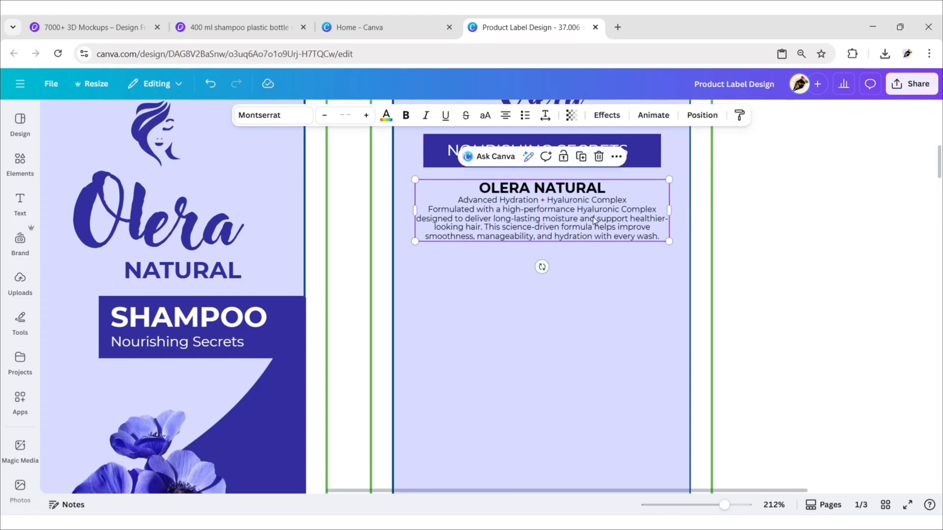
# - Colour the back panel's description text the label's dark blue
pyautogui.click(386, 115)
pyautogui.click(214, 147)
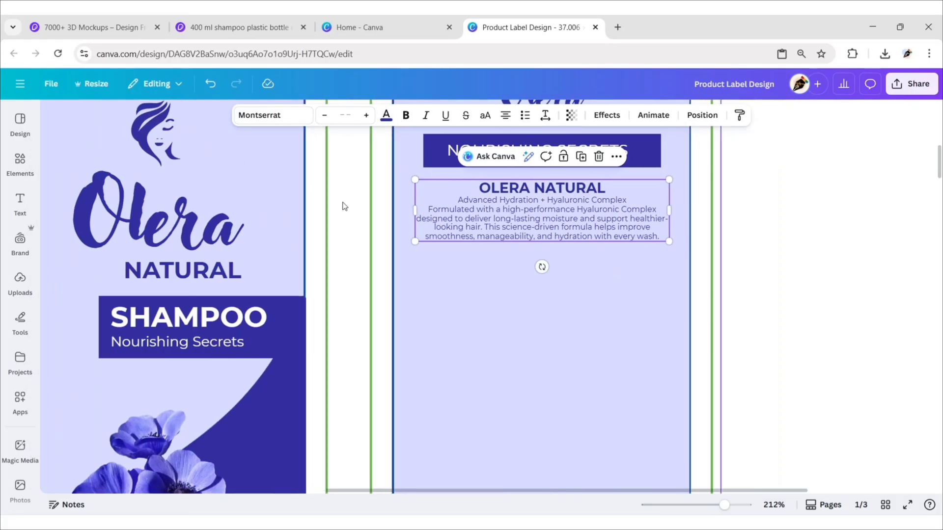
pyautogui.click(742, 197)
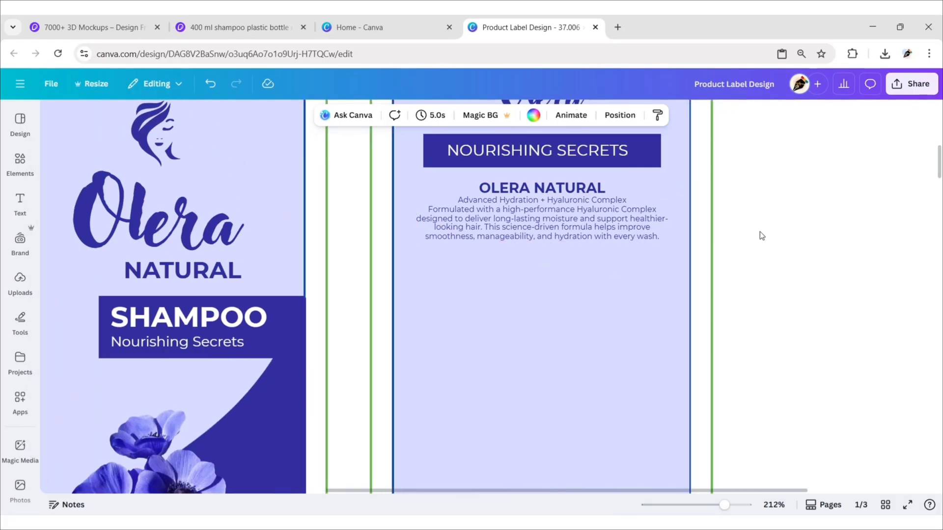
# - Insert a circular frame from the basic shape frames into the design
pyautogui.click(21, 162)
pyautogui.scroll(-5, 147, 295)
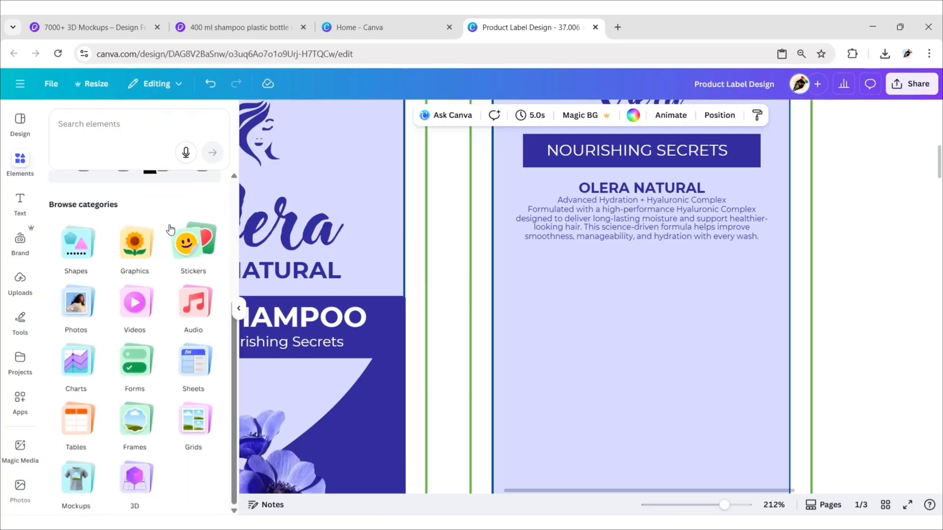
pyautogui.click(134, 421)
pyautogui.click(204, 244)
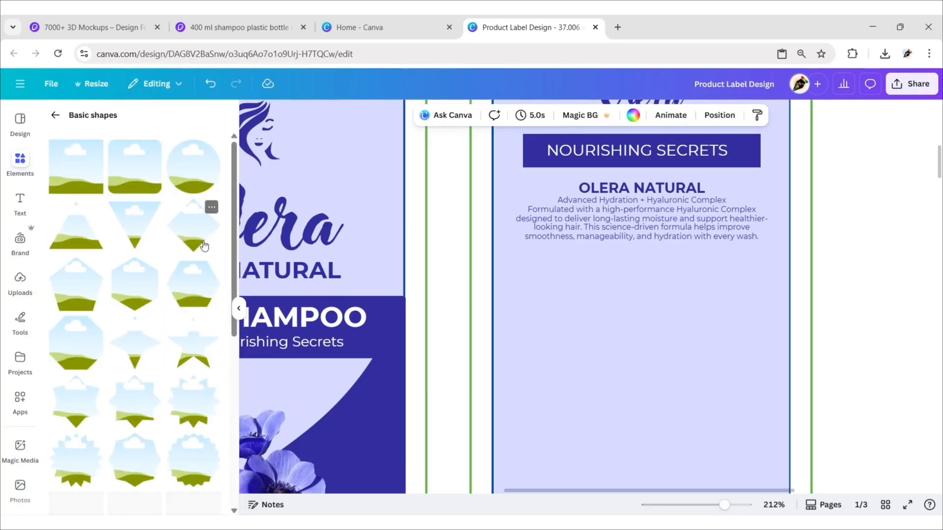
pyautogui.click(193, 182)
pyautogui.click(239, 309)
# - Shrink the circular frame to a small circle and place it just below the back panel's description text
pyautogui.moveTo(595, 329); pyautogui.dragTo(575, 417)
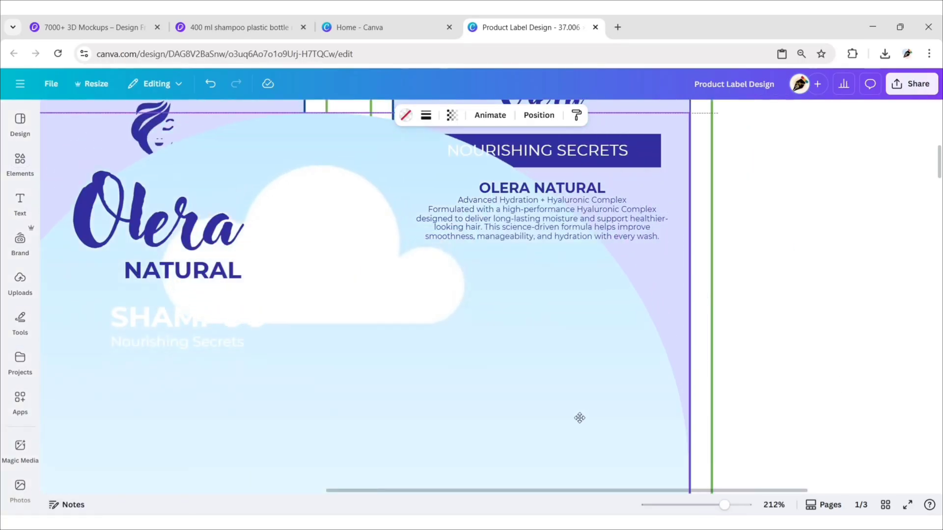
pyautogui.moveTo(690, 162); pyautogui.dragTo(549, 240)
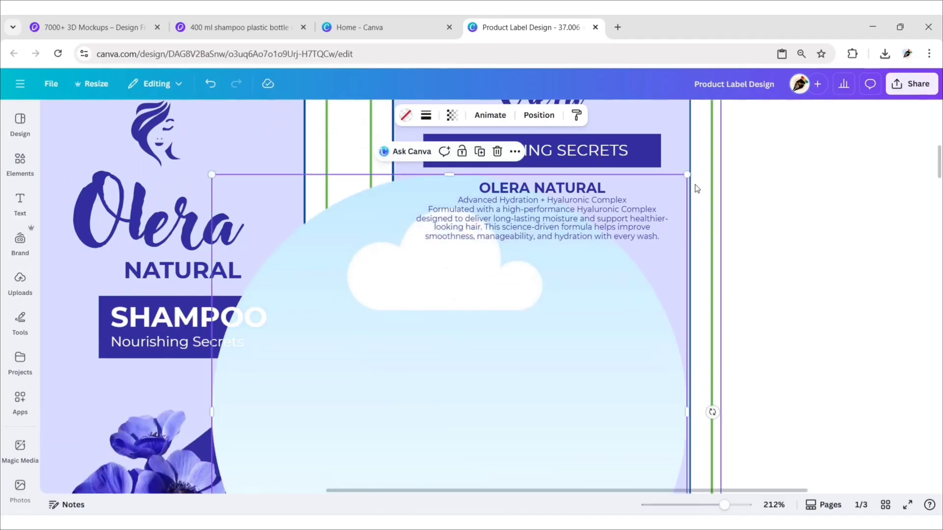
pyautogui.moveTo(695, 184); pyautogui.dragTo(443, 415)
pyautogui.moveTo(373, 452); pyautogui.dragTo(532, 220)
pyautogui.moveTo(608, 192); pyautogui.dragTo(436, 370)
pyautogui.moveTo(396, 415); pyautogui.dragTo(535, 275)
# - Duplicate the circular frame twice to form an evenly spaced row of three and centre the row on the back panel
pyautogui.click(507, 225)
pyautogui.click(568, 225)
pyautogui.click(489, 281)
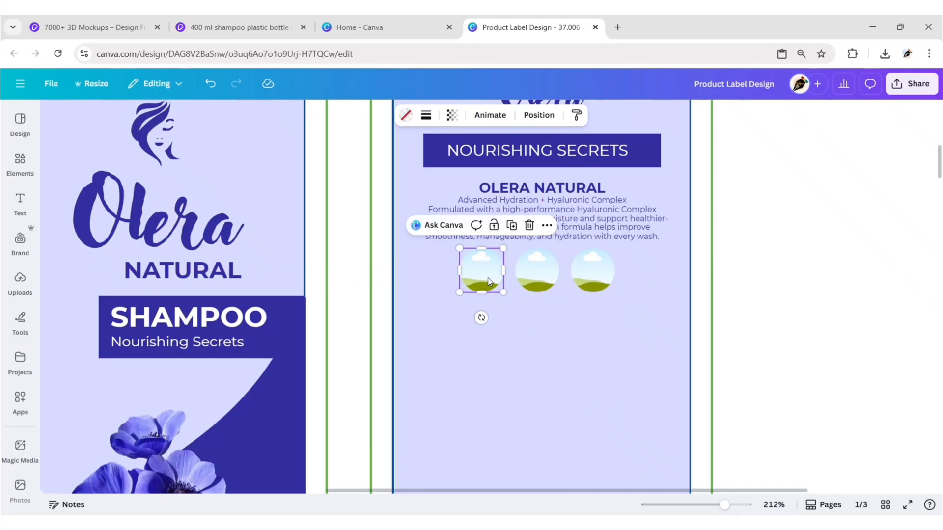
pyautogui.keyDown('shift'); pyautogui.click(538, 273); pyautogui.keyUp('shift')
pyautogui.keyDown('shift'); pyautogui.click(600, 271); pyautogui.keyUp('shift')
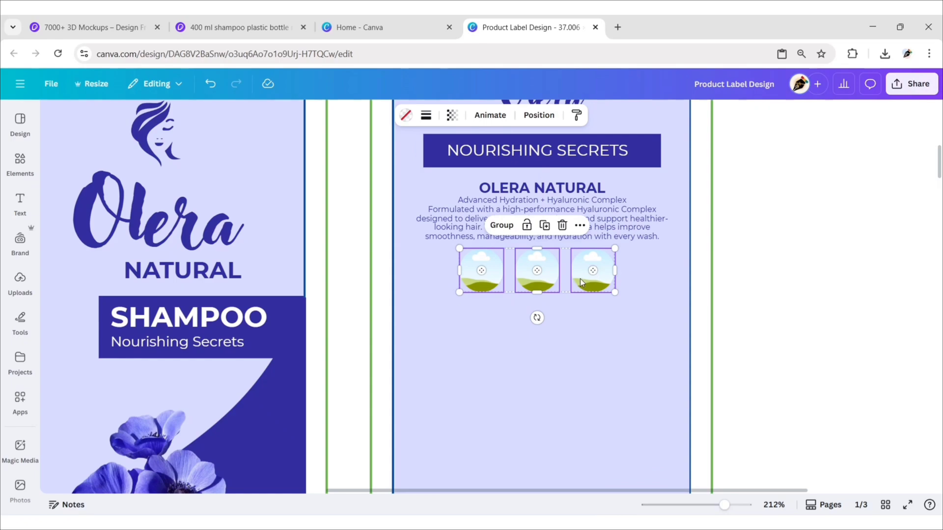
pyautogui.click(766, 246)
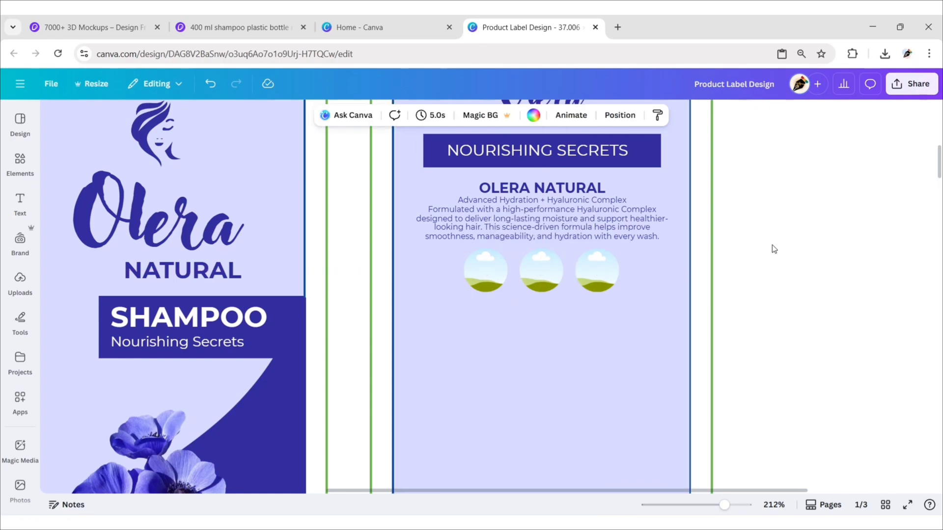
# - Search the elements for "woman washing hair" graphics and fill the first circular frame with the illustration of a long-haired woman washing her hair
pyautogui.click(20, 162)
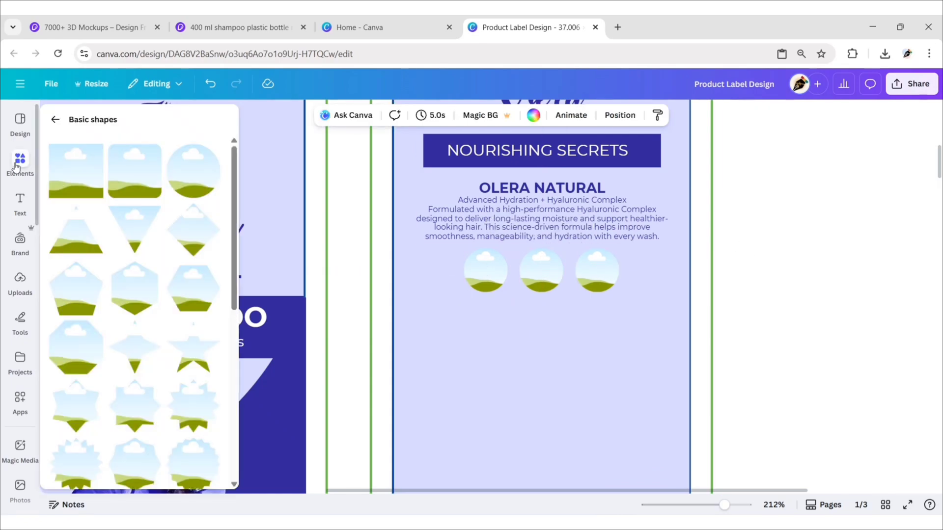
pyautogui.click(55, 115)
pyautogui.click(86, 146)
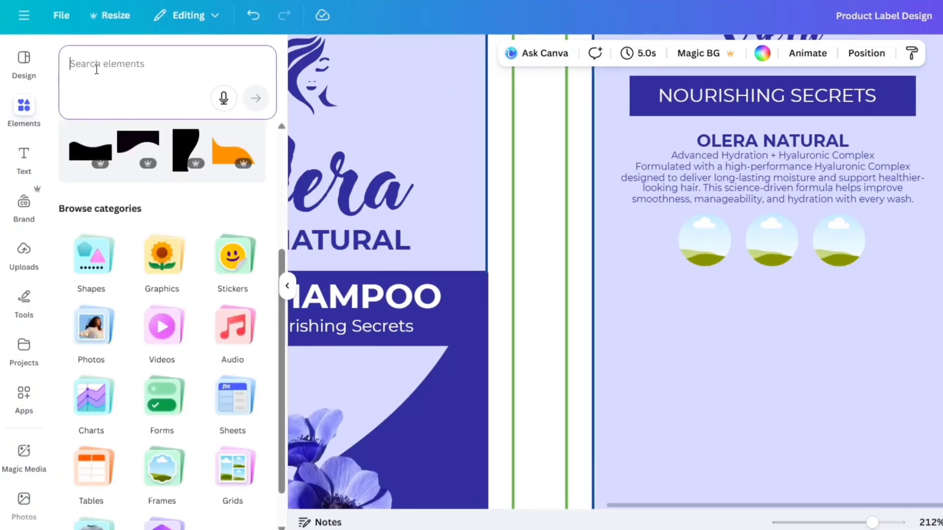
pyautogui.write('woman washing hair')
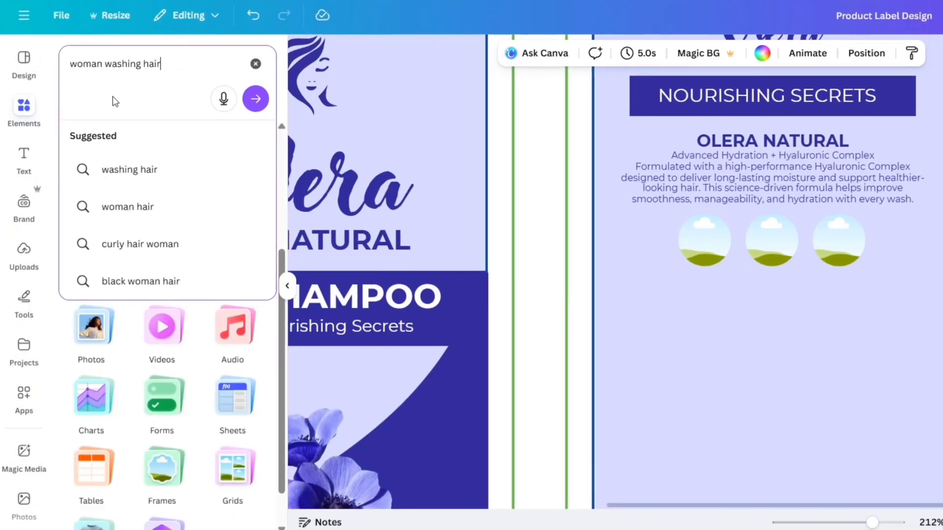
pyautogui.press('Return')
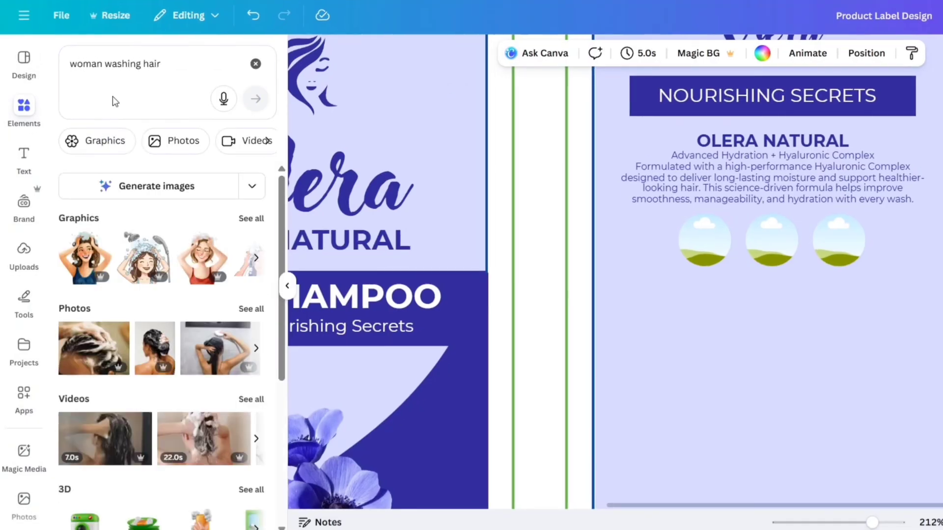
pyautogui.click(109, 147)
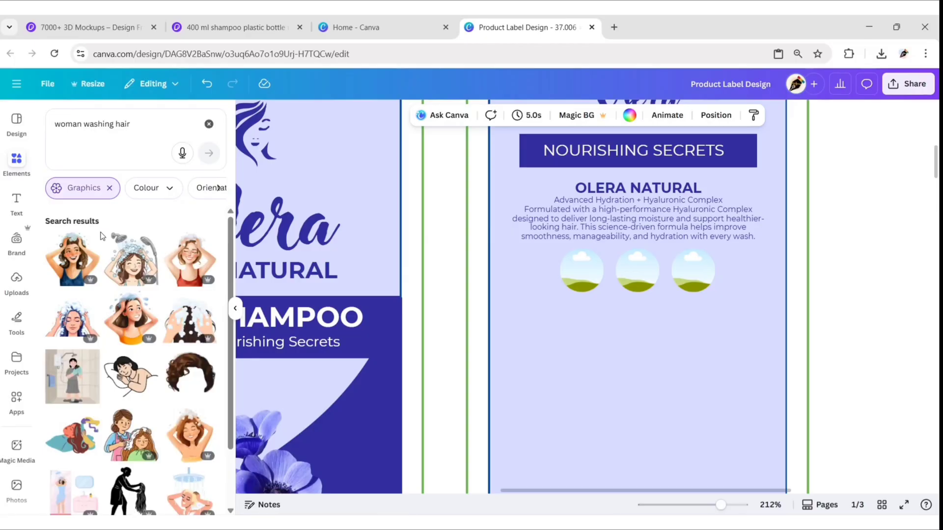
pyautogui.scroll(-3, 171, 300)
pyautogui.scroll(-10, 150, 311)
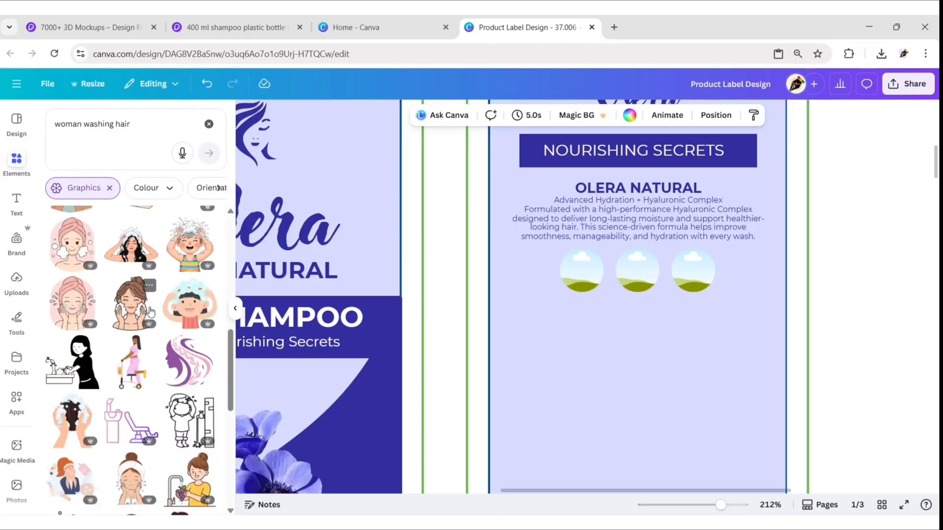
pyautogui.scroll(-8, 150, 312)
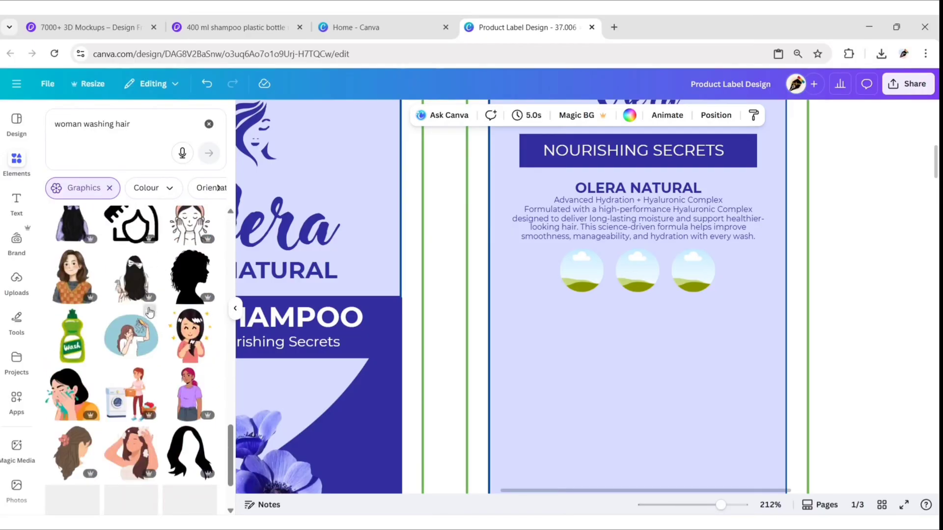
pyautogui.moveTo(141, 399); pyautogui.dragTo(577, 269)
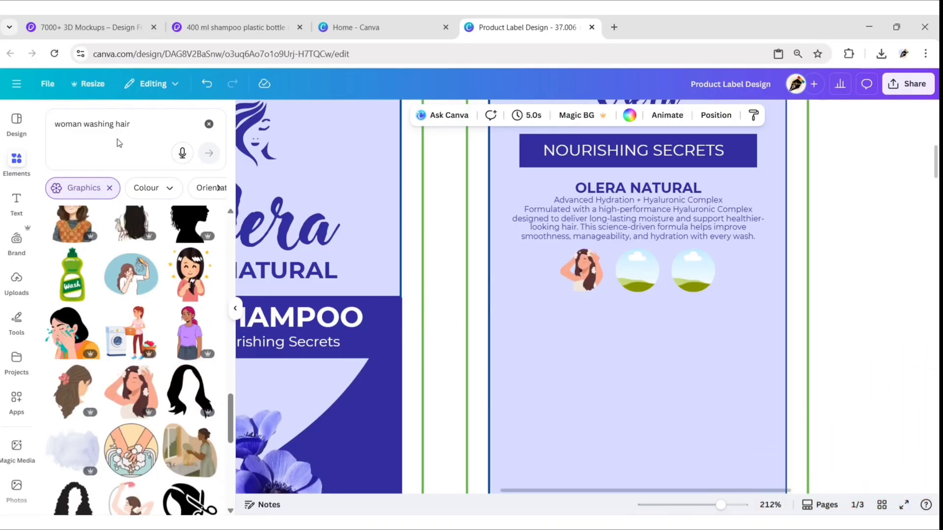
# - Search for "woman drying hair" graphics and fill the middle circular frame with the matching illustration of a woman drying her long hair
pyautogui.click(208, 124)
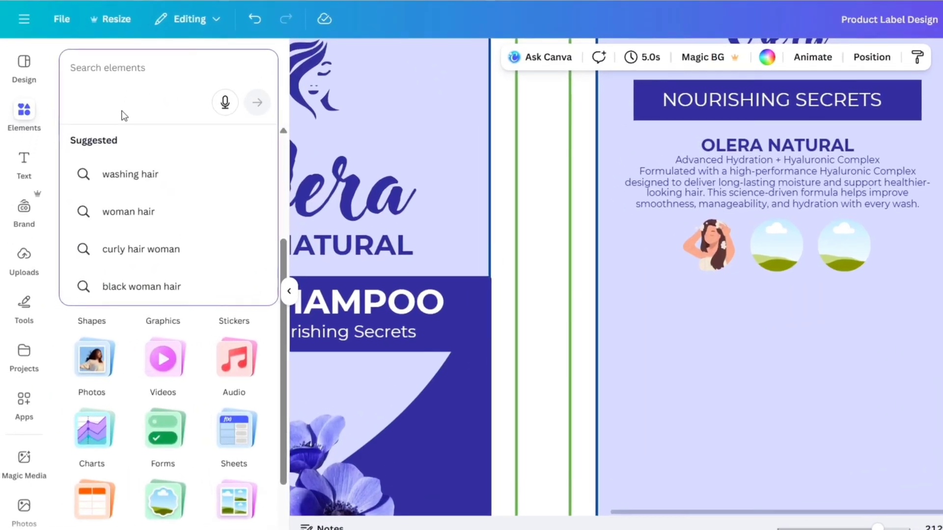
pyautogui.write('woman drying hair')
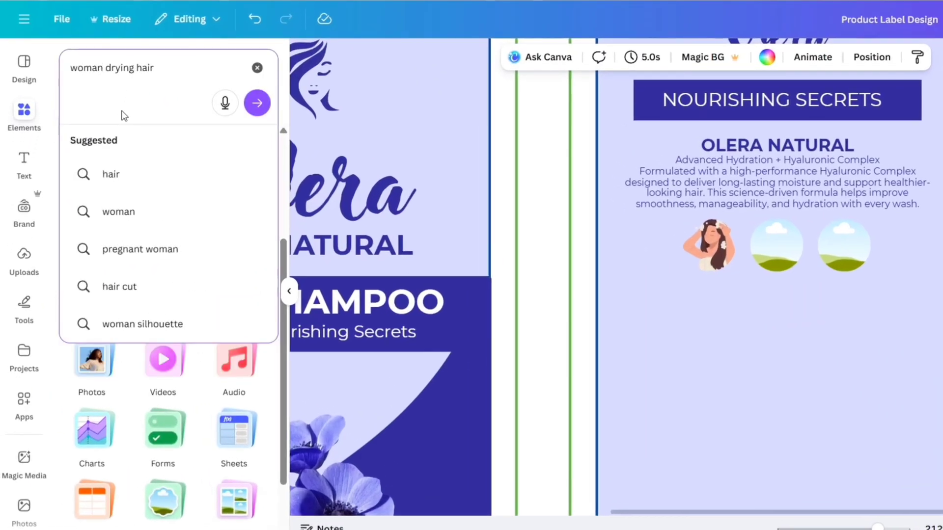
pyautogui.press('Return')
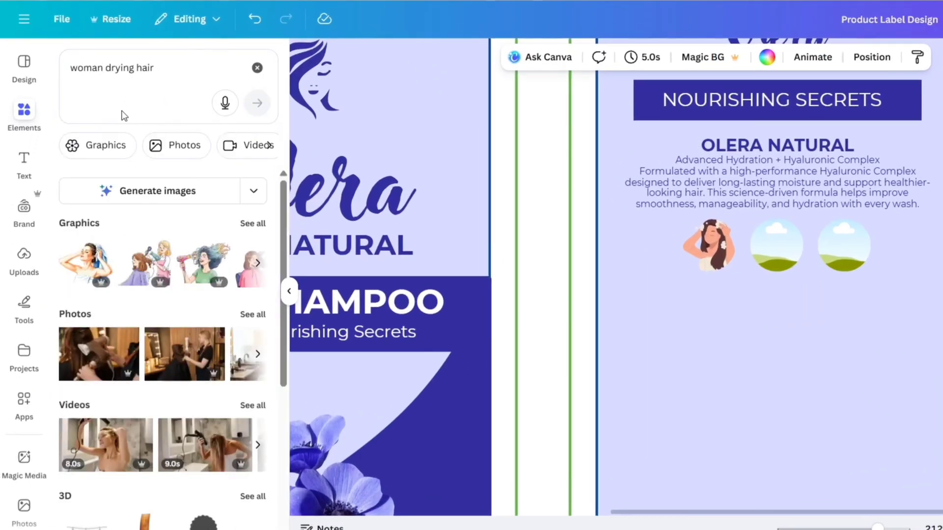
pyautogui.click(108, 142)
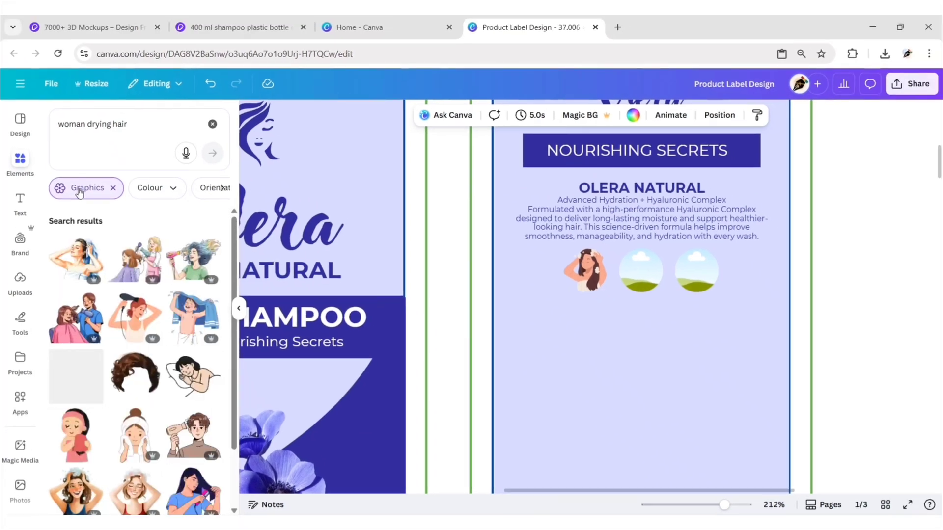
pyautogui.scroll(-3, 170, 288)
pyautogui.scroll(-10, 139, 305)
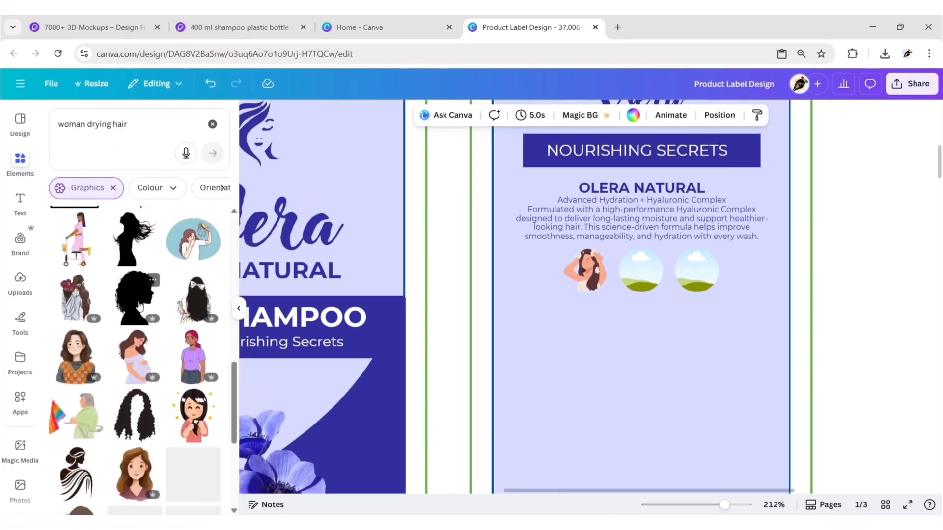
pyautogui.scroll(-4, 140, 305)
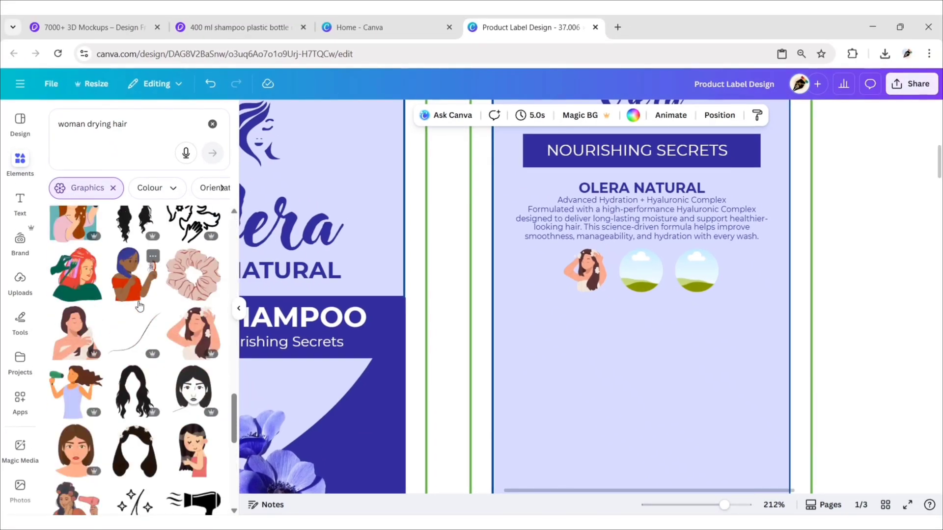
pyautogui.scroll(-1, 139, 305)
pyautogui.moveTo(76, 271); pyautogui.dragTo(634, 269)
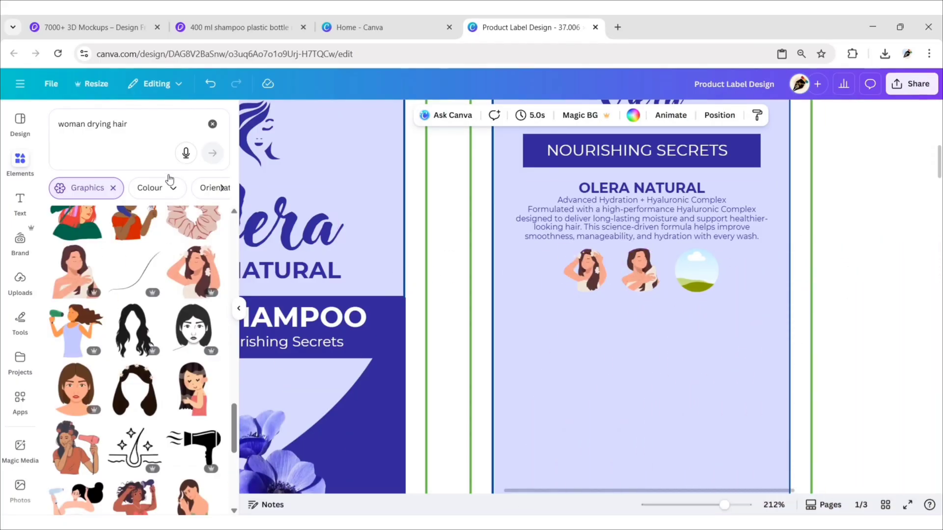
# - Search for "Woman brushing hair" graphics and fill the third circular frame with the long-haired woman in a light blue top
pyautogui.click(211, 124)
pyautogui.click(120, 147)
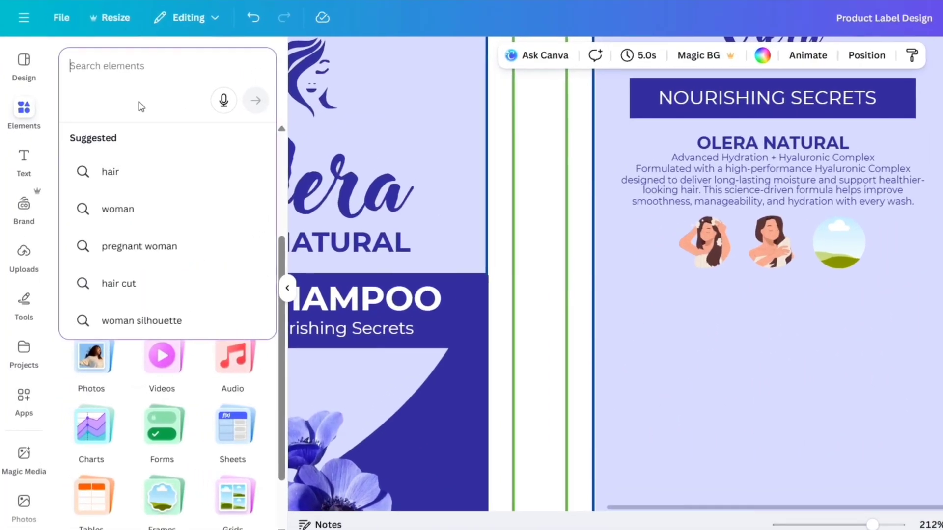
pyautogui.write('Woman brushing hair')
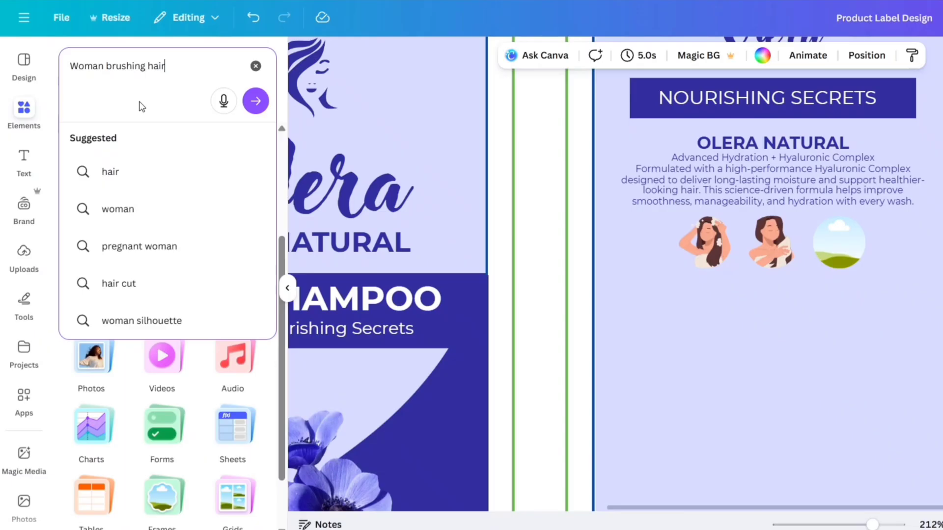
pyautogui.press('Return')
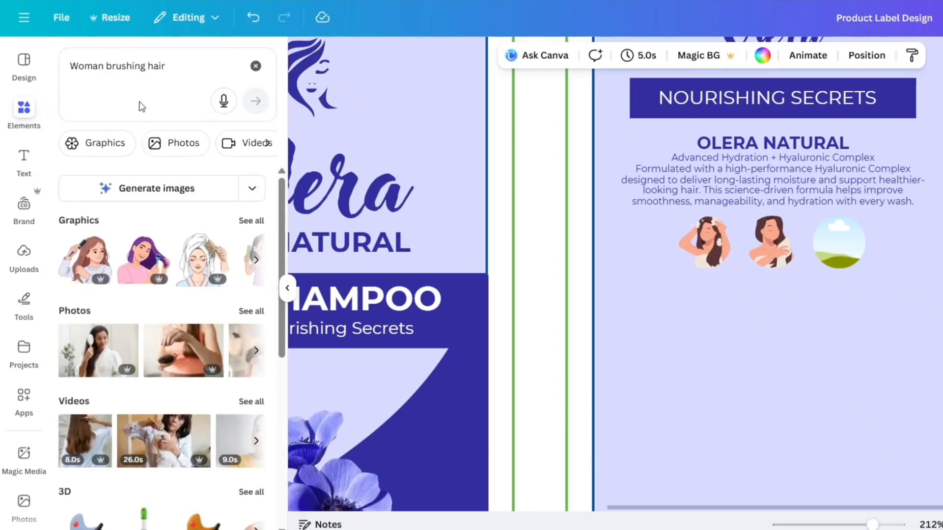
pyautogui.click(96, 143)
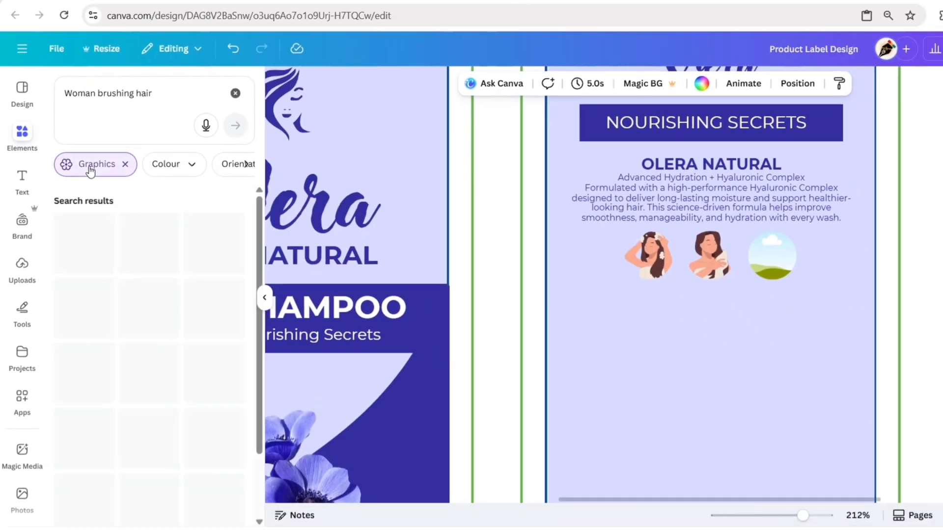
pyautogui.scroll(-3, 140, 290)
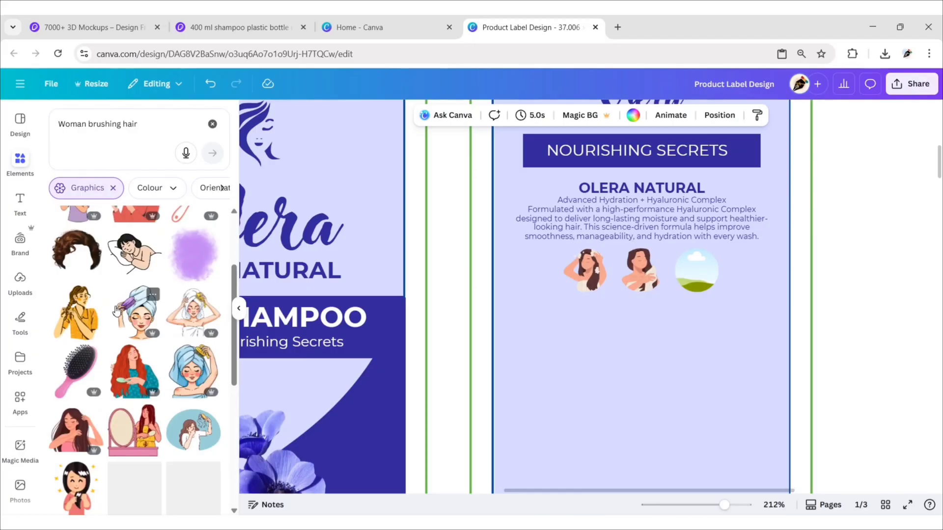
pyautogui.scroll(-10, 116, 310)
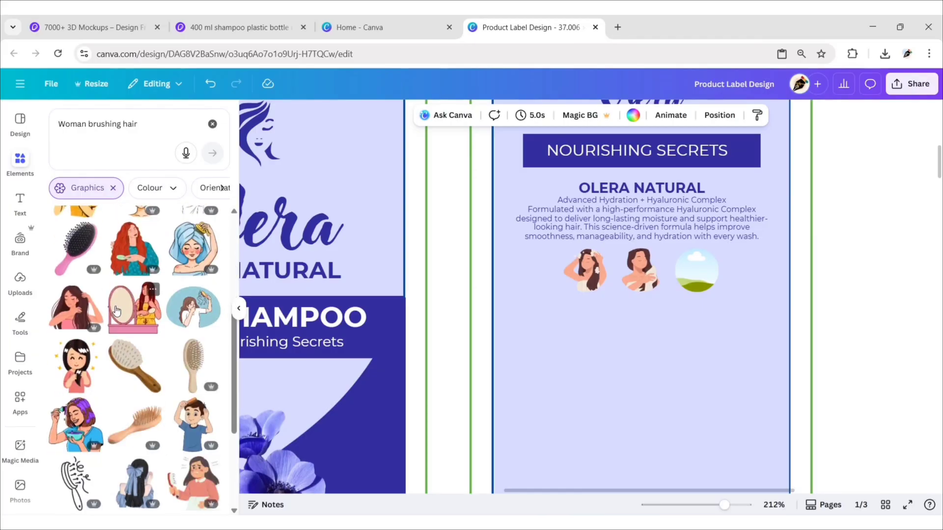
pyautogui.scroll(-5, 117, 310)
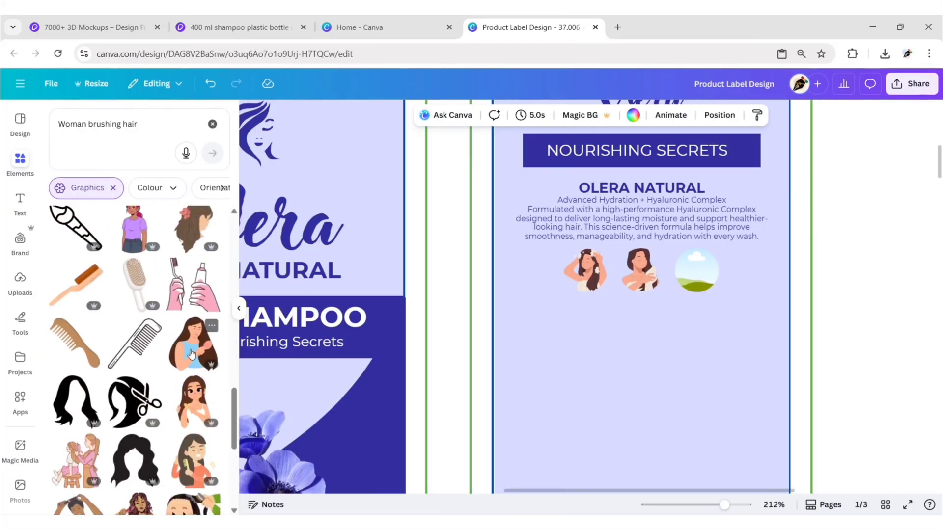
pyautogui.moveTo(192, 354)
pyautogui.mouseDown()
pyautogui.moveTo(811, 344)
pyautogui.moveTo(684, 269)
pyautogui.mouseUp()
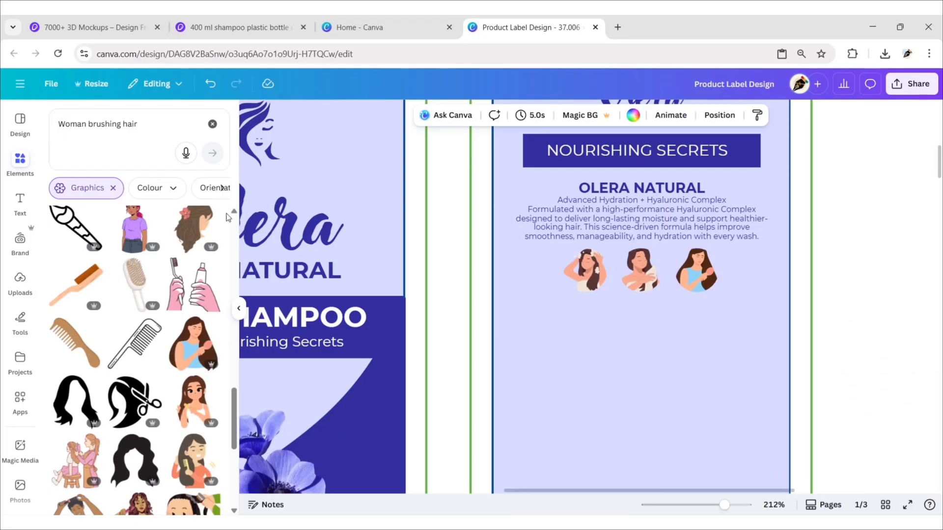
pyautogui.click(238, 312)
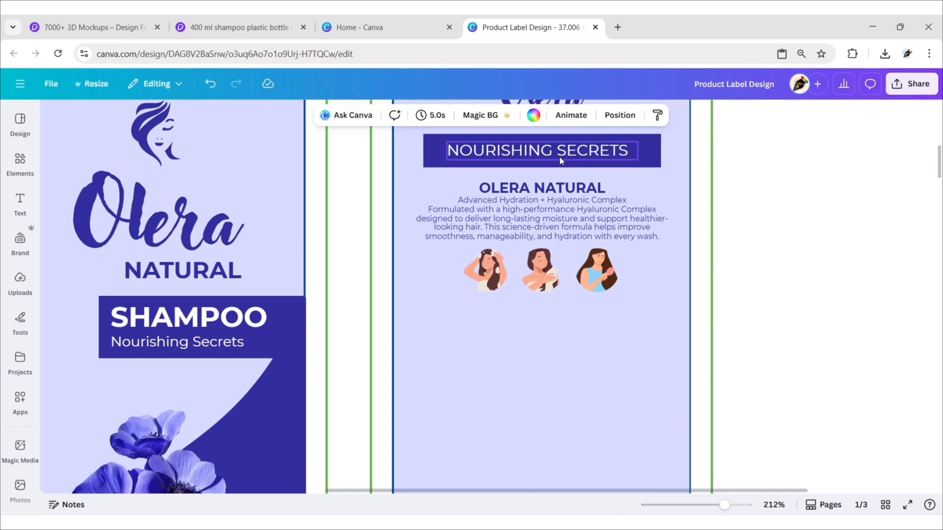
# - Duplicate the back panel's "NOURISHING SECRETS" text below the three illustrations and change the copy's wording to "WASHING"
pyautogui.click(654, 151)
pyautogui.hotkey('ctrl', 'd')
pyautogui.moveTo(564, 176); pyautogui.dragTo(516, 329)
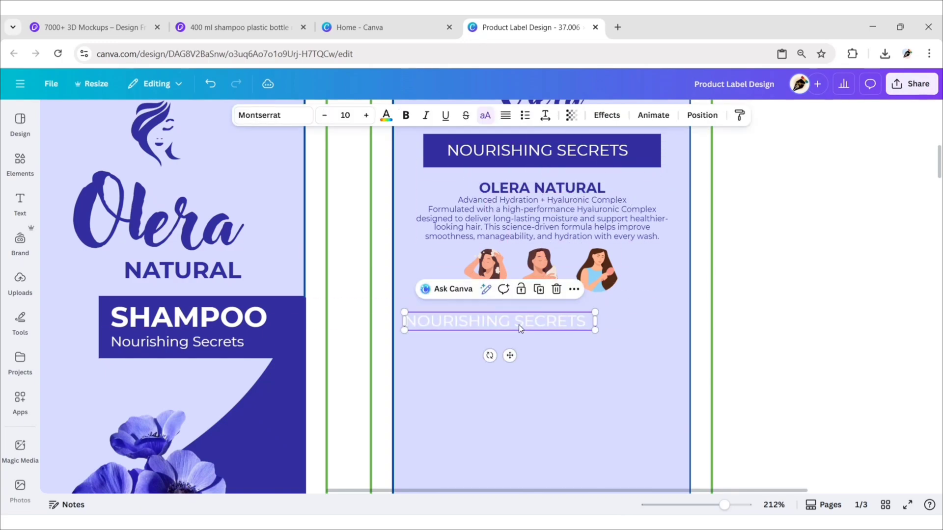
pyautogui.doubleClick(587, 325)
pyautogui.write('WASHIN')
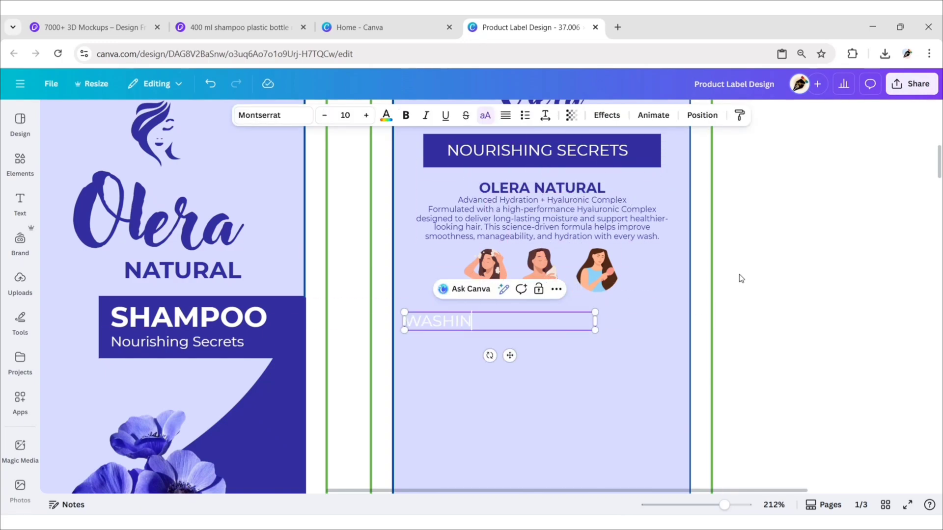
pyautogui.write('G')
# - Format the washing caption as centred size 6 text without all caps, and fit its narrowed box under the first illustration
pyautogui.click(346, 114)
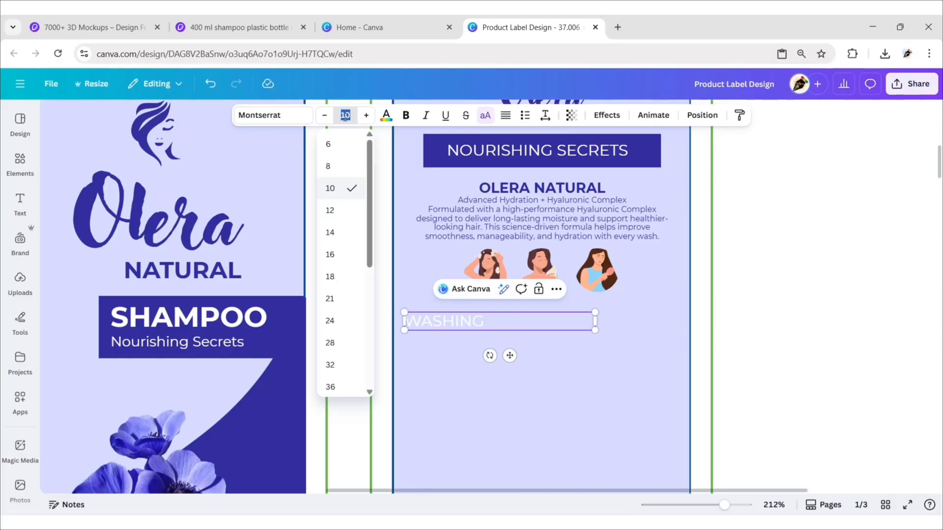
pyautogui.write('6')
pyautogui.press('Return')
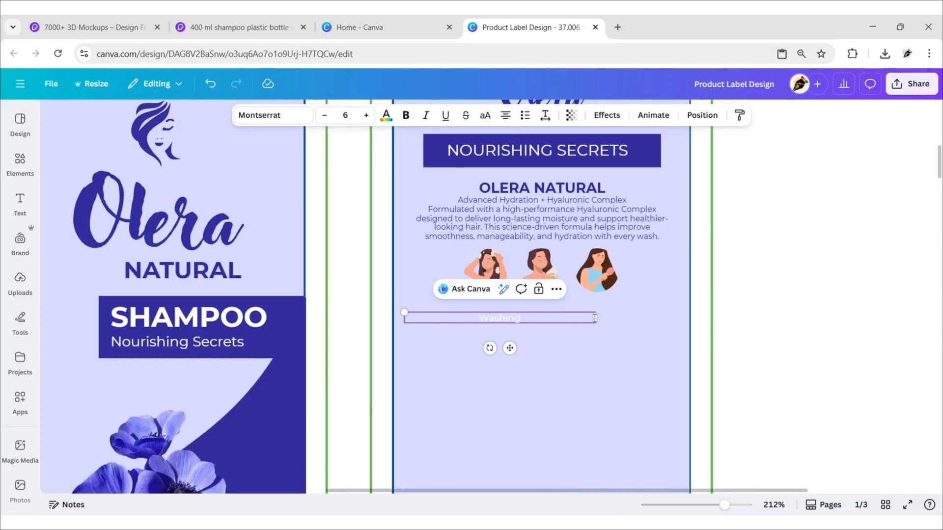
pyautogui.moveTo(595, 318); pyautogui.dragTo(495, 338)
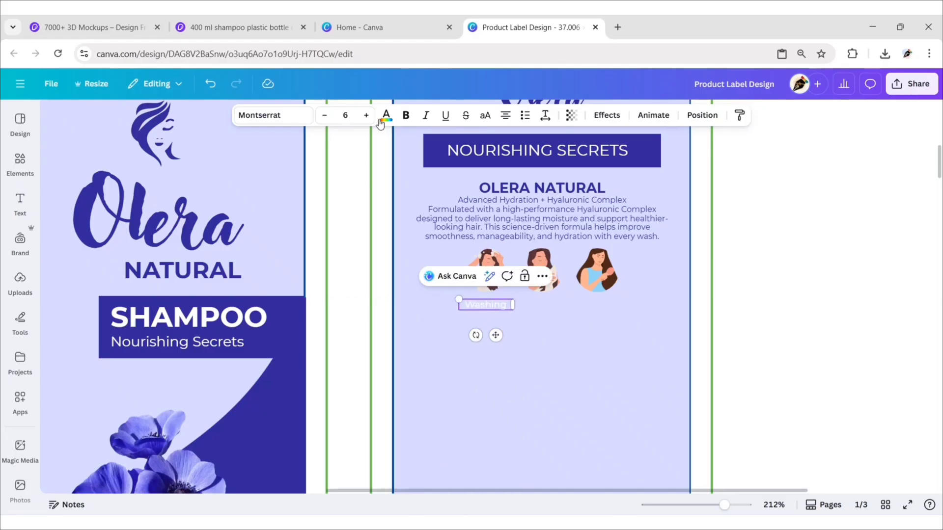
# - Colour the "Washing" caption the label's dark blue
pyautogui.click(387, 115)
pyautogui.click(132, 223)
pyautogui.click(217, 146)
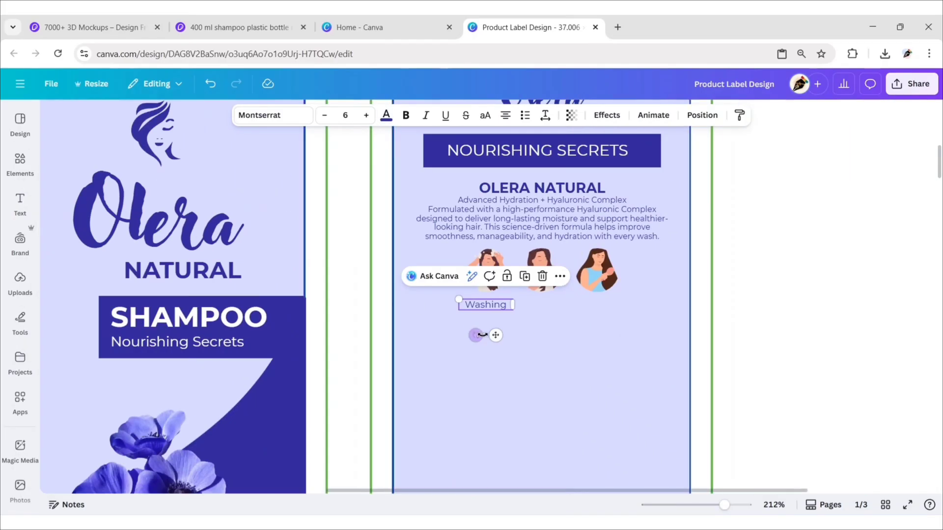
# - Duplicate the "Washing" caption twice, placing one evenly spaced copy under each of the other two illustrations
pyautogui.hotkey('ctrl', 'd')
pyautogui.moveTo(495, 336); pyautogui.dragTo(555, 336)
pyautogui.hotkey('ctrl', 'd')
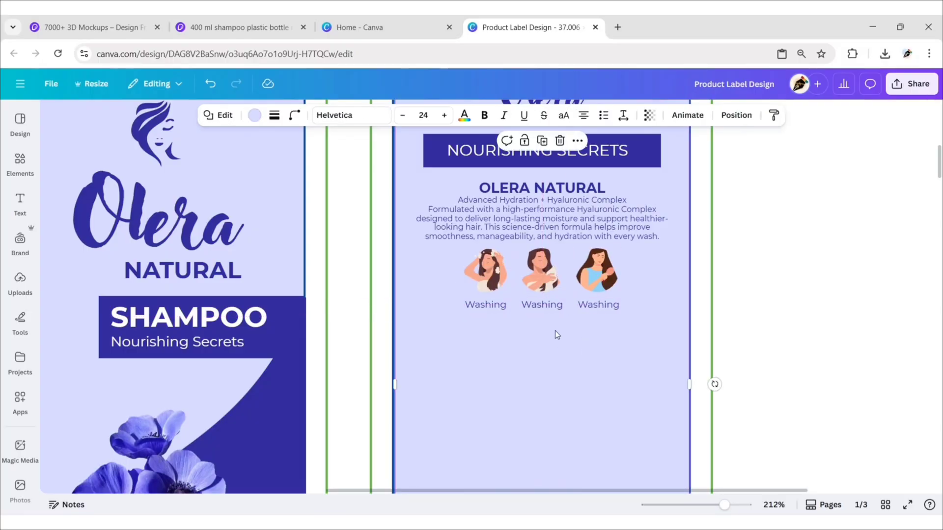
# - Change the caption under the middle illustration to "Drying" and the one under the third to "Brushing"
pyautogui.doubleClick(541, 306)
pyautogui.write('Drying')
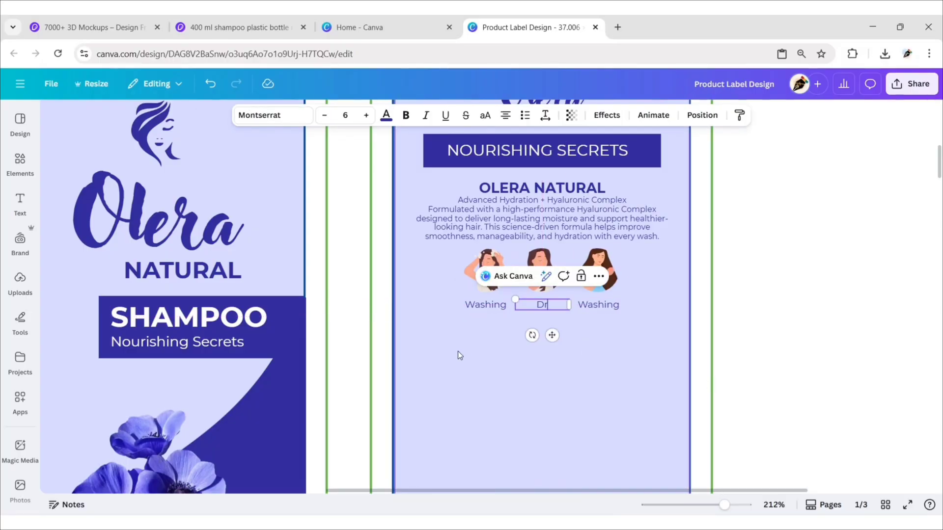
pyautogui.doubleClick(600, 305)
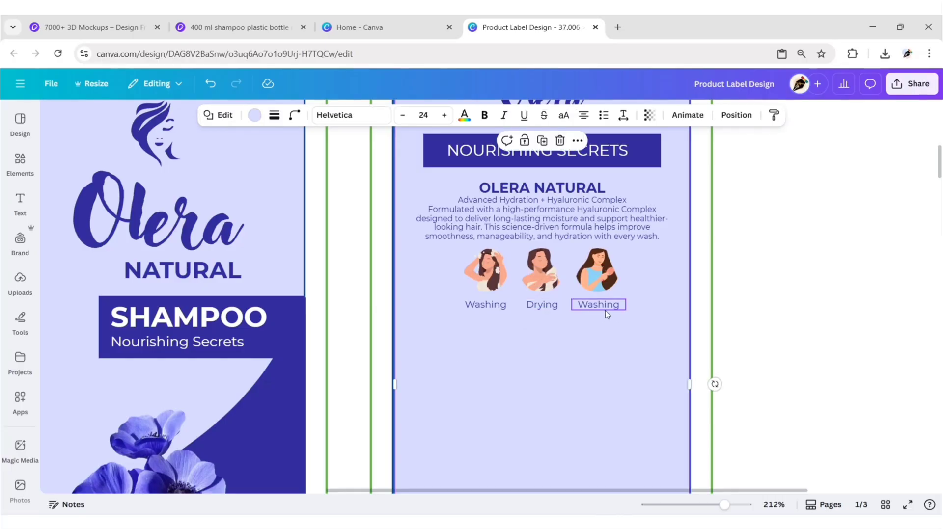
pyautogui.write('Brushing')
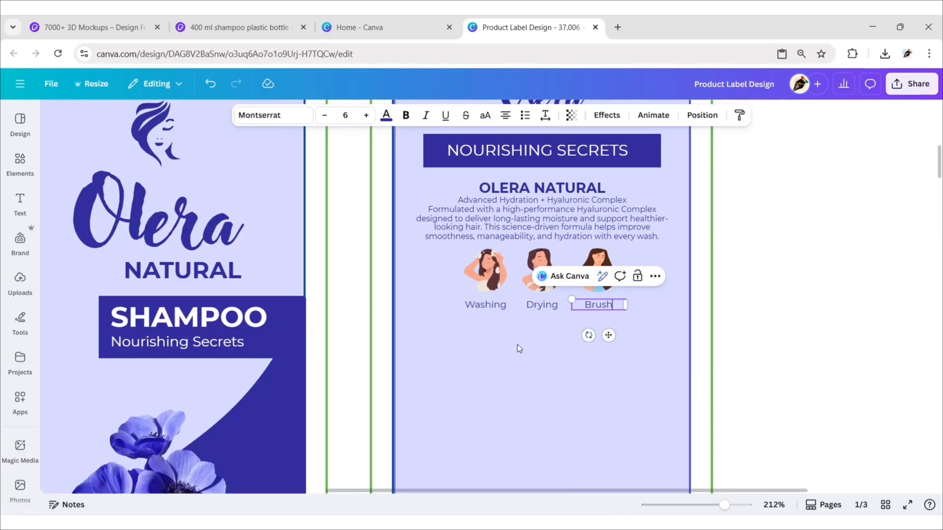
pyautogui.click(517, 343)
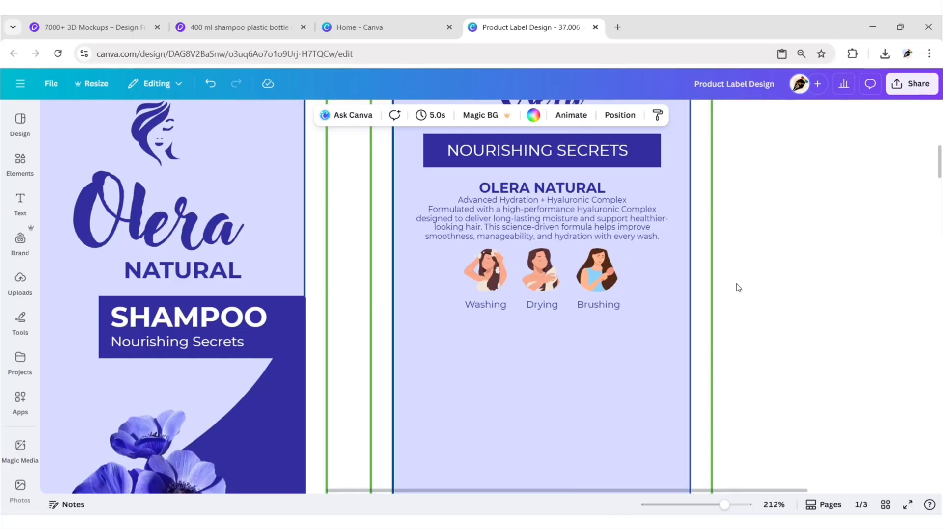
# - Copy the DIRECTION paragraph from the label text on page 2
pyautogui.click(775, 504)
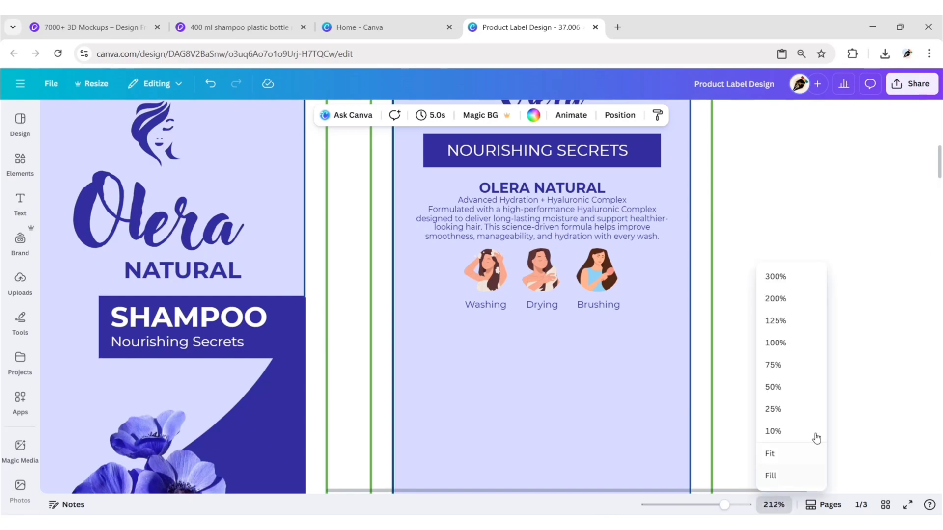
pyautogui.click(773, 365)
pyautogui.scroll(-10, 747, 329)
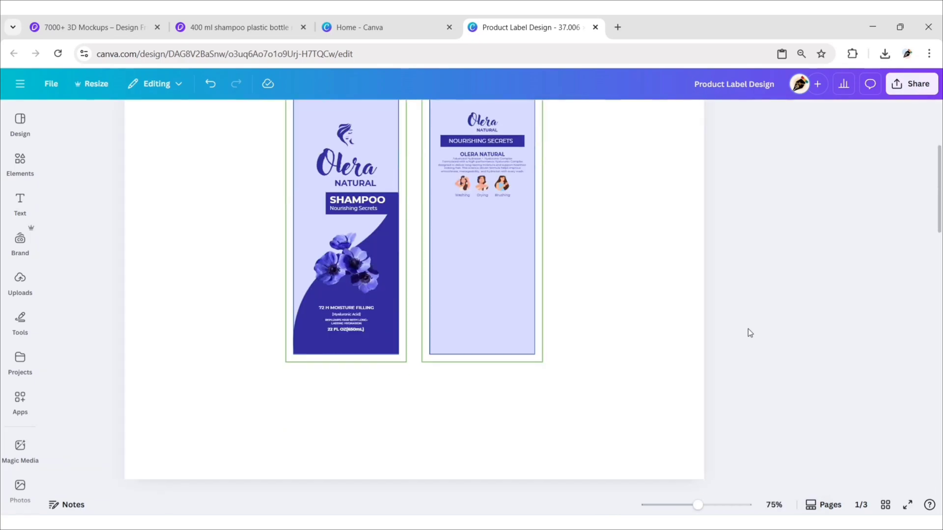
pyautogui.click(374, 403)
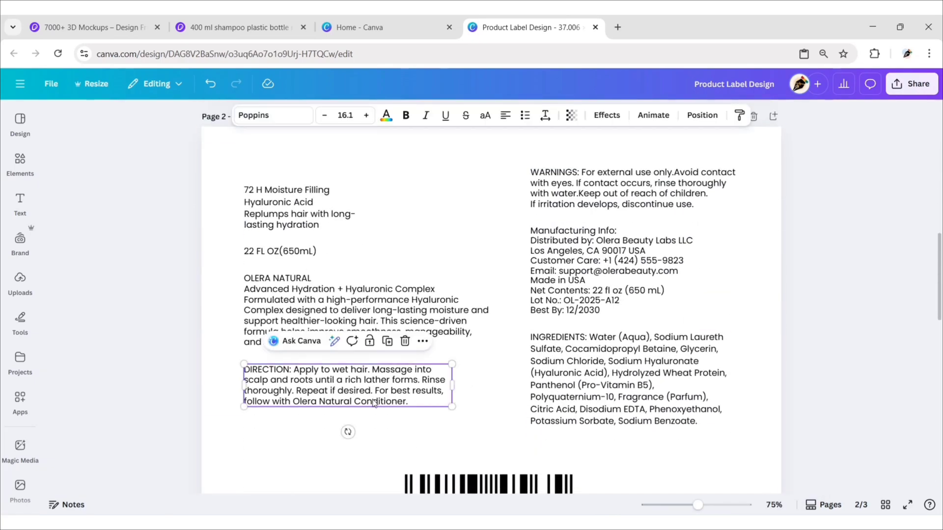
pyautogui.click(423, 341)
pyautogui.click(442, 88)
pyautogui.click(804, 225)
# - Paste the DIRECTION paragraph onto page 1 and move it over the back panel below the three illustrations
pyautogui.scroll(5, 803, 225)
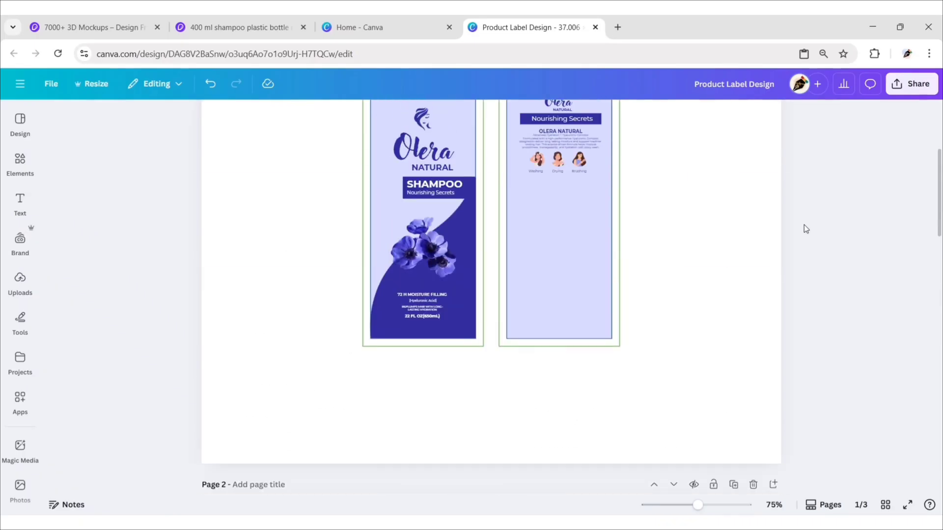
pyautogui.scroll(2, 803, 225)
pyautogui.click(703, 262)
pyautogui.rightClick(704, 261)
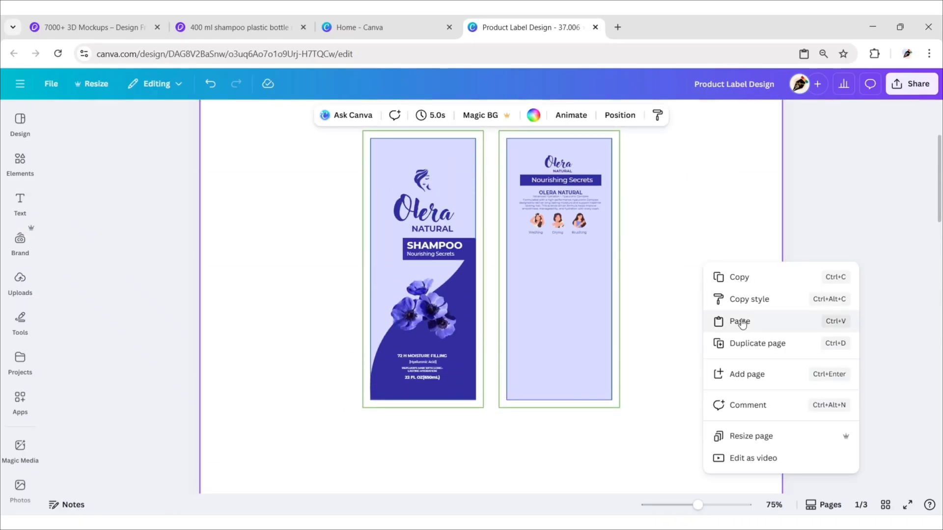
pyautogui.click(742, 322)
pyautogui.moveTo(334, 269); pyautogui.dragTo(550, 267)
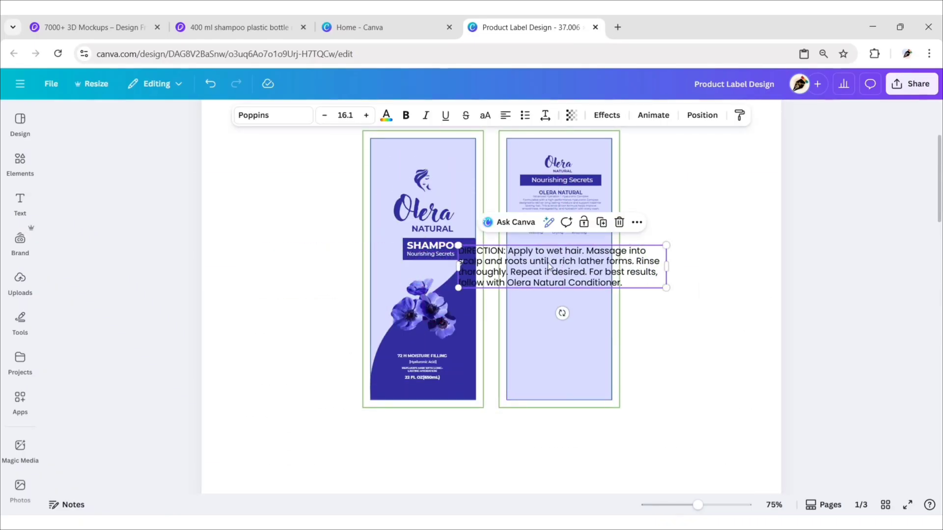
pyautogui.click(689, 346)
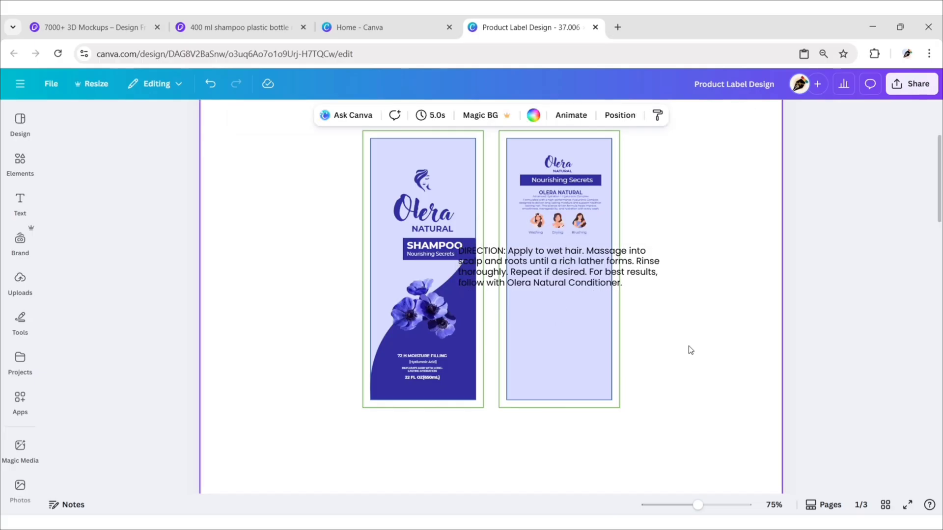
# - Set the DIRECTION paragraph in Montserrat at size 6
pyautogui.scroll(4, 689, 345)
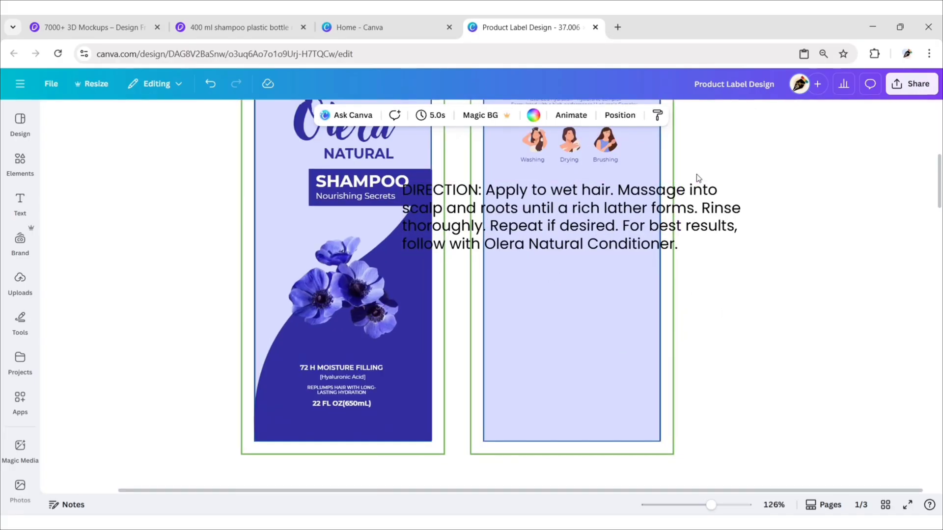
pyautogui.scroll(3, 697, 173)
pyautogui.click(564, 226)
pyautogui.click(251, 119)
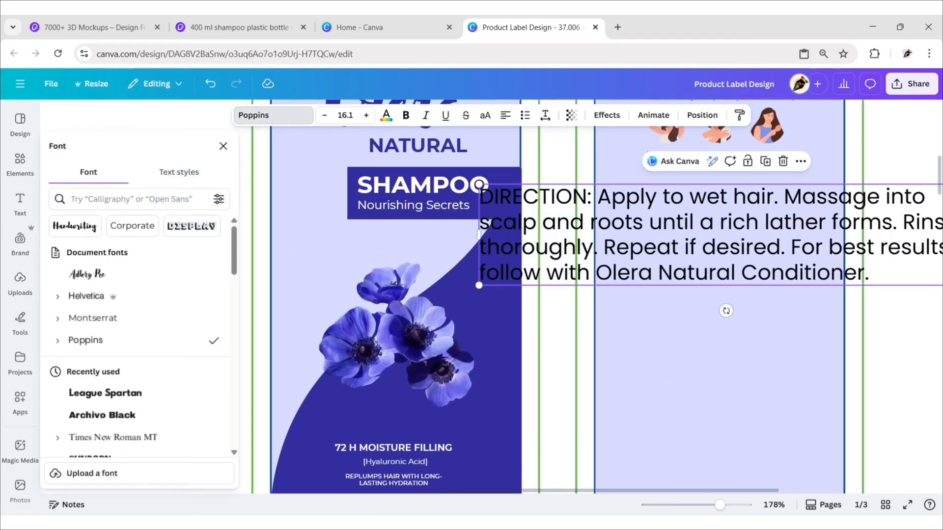
pyautogui.click(123, 319)
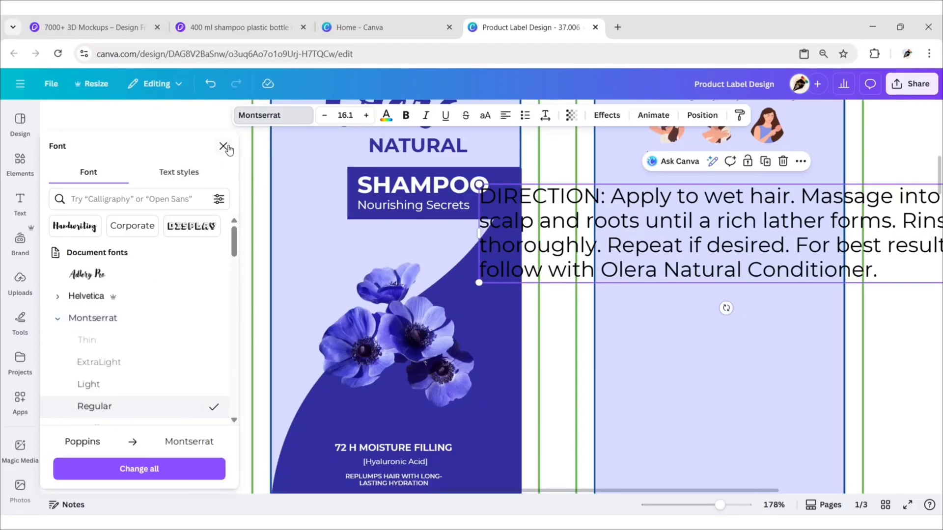
pyautogui.click(273, 115)
pyautogui.click(345, 115)
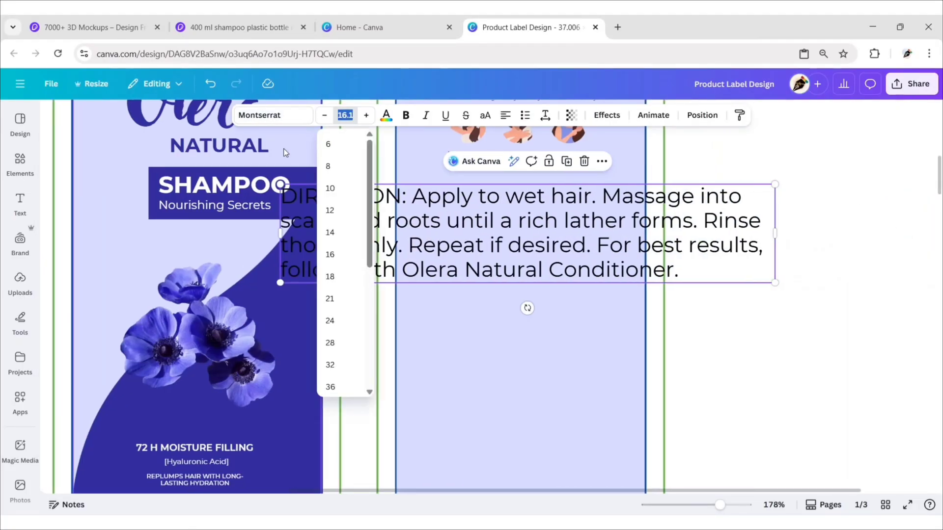
pyautogui.write('6')
pyautogui.press('Return')
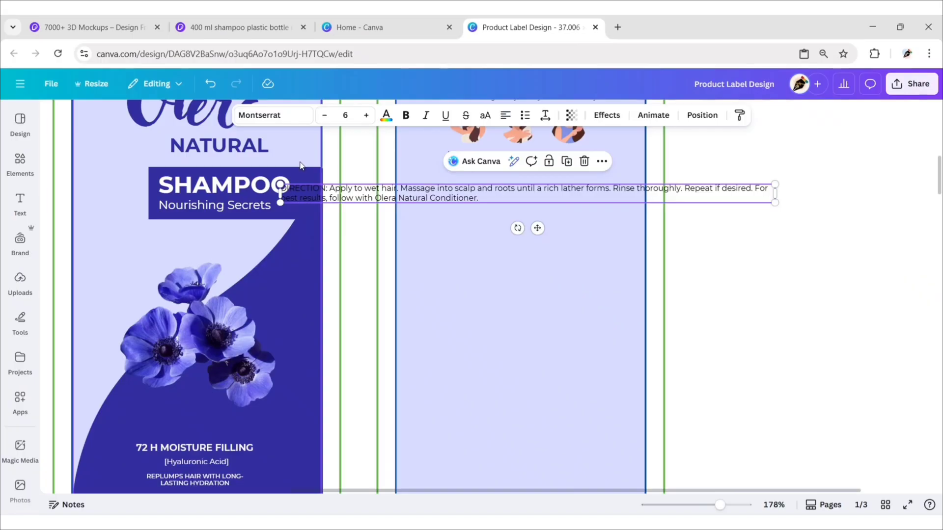
# - Centre-align the DIRECTION paragraph and fit its narrowed box below the Washing, Drying and Brushing captions
pyautogui.click(505, 115)
pyautogui.moveTo(776, 191); pyautogui.dragTo(467, 193)
pyautogui.moveTo(408, 202); pyautogui.dragTo(552, 185)
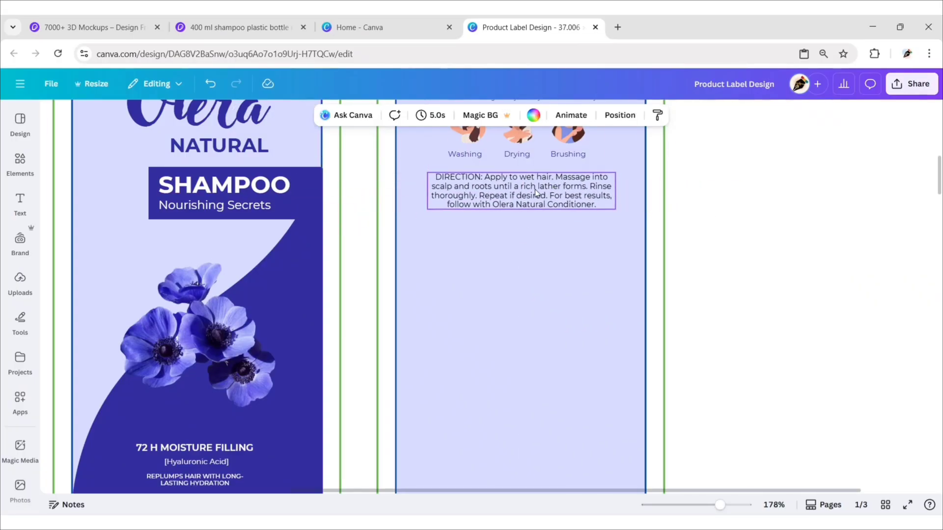
# - Make the word "DIRECTION" bold in the back panel paragraph
pyautogui.doubleClick(467, 184)
pyautogui.doubleClick(462, 177)
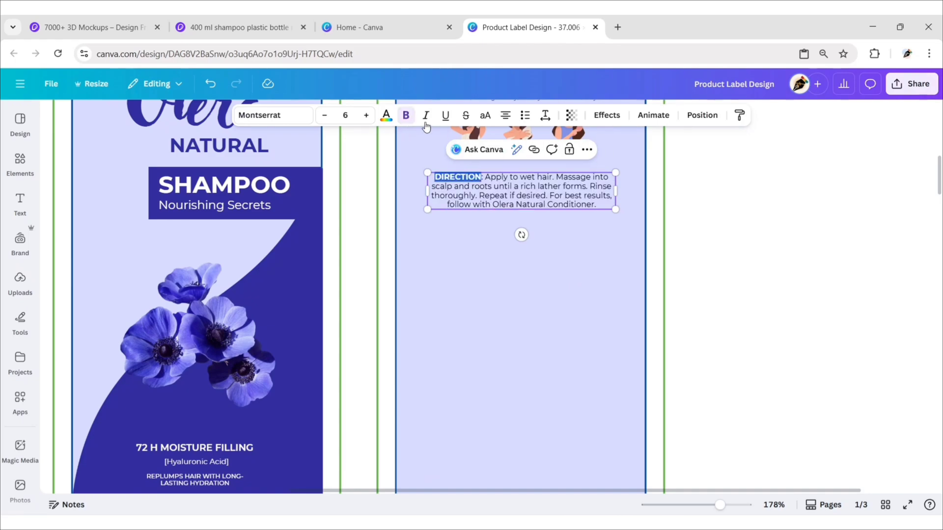
pyautogui.click(691, 186)
# - Colour the whole DIRECTION paragraph the label's dark blue
pyautogui.click(549, 191)
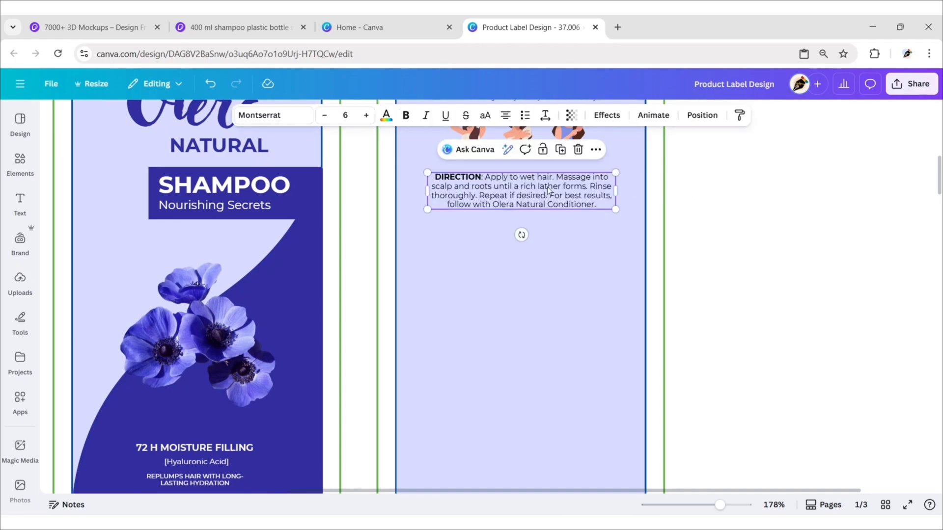
pyautogui.click(387, 115)
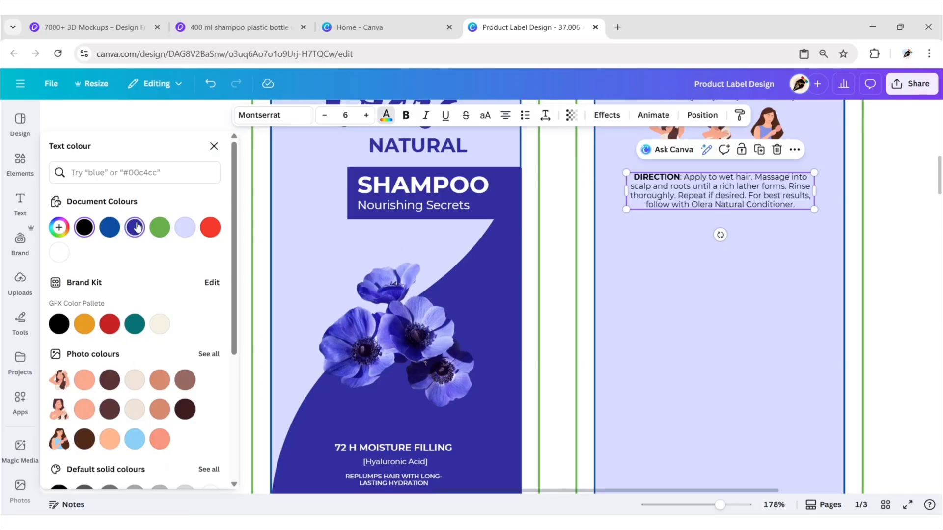
pyautogui.click(213, 146)
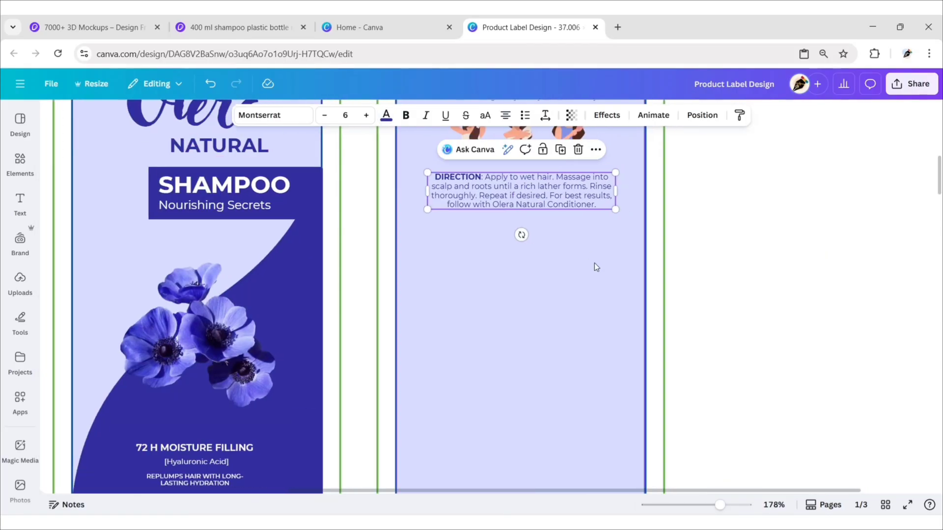
pyautogui.click(596, 267)
pyautogui.scroll(2, 736, 242)
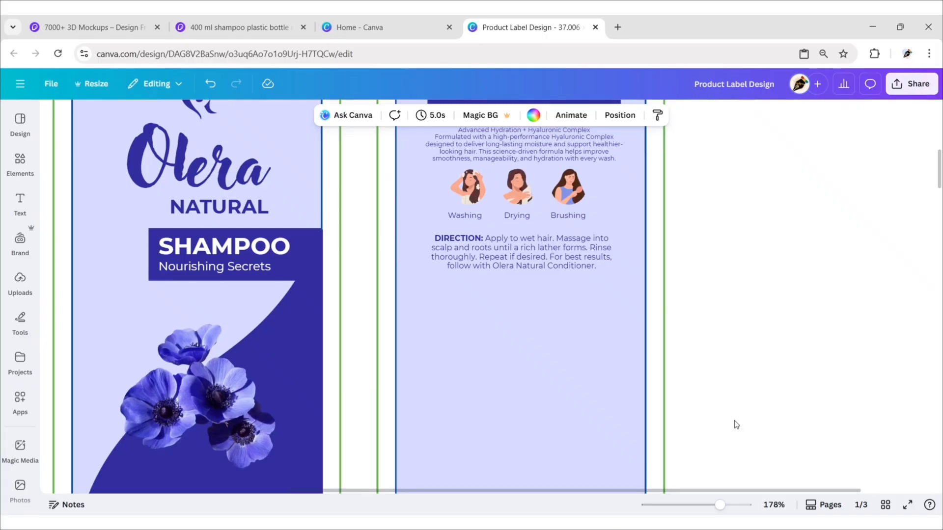
# - Copy the WARNINGS paragraph from the label text on page 2
pyautogui.click(774, 505)
pyautogui.click(776, 365)
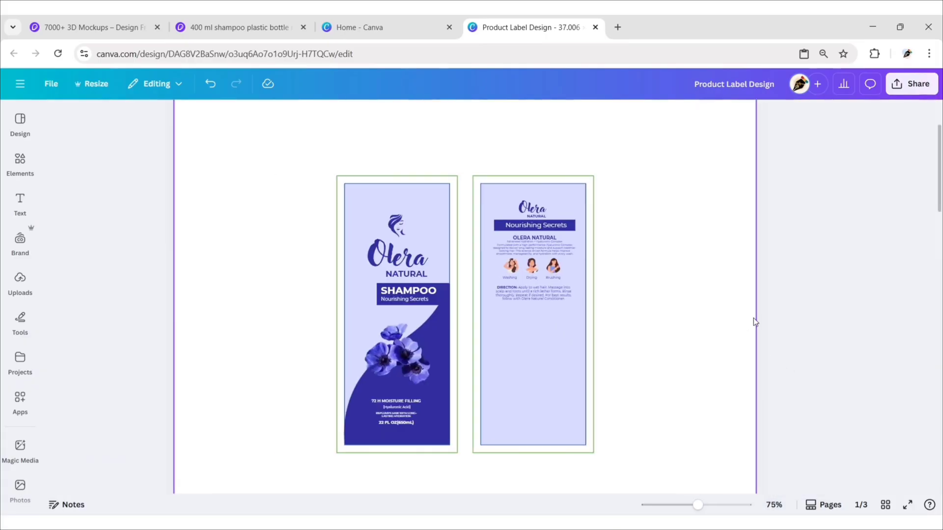
pyautogui.scroll(-7, 790, 315)
pyautogui.scroll(-2, 790, 314)
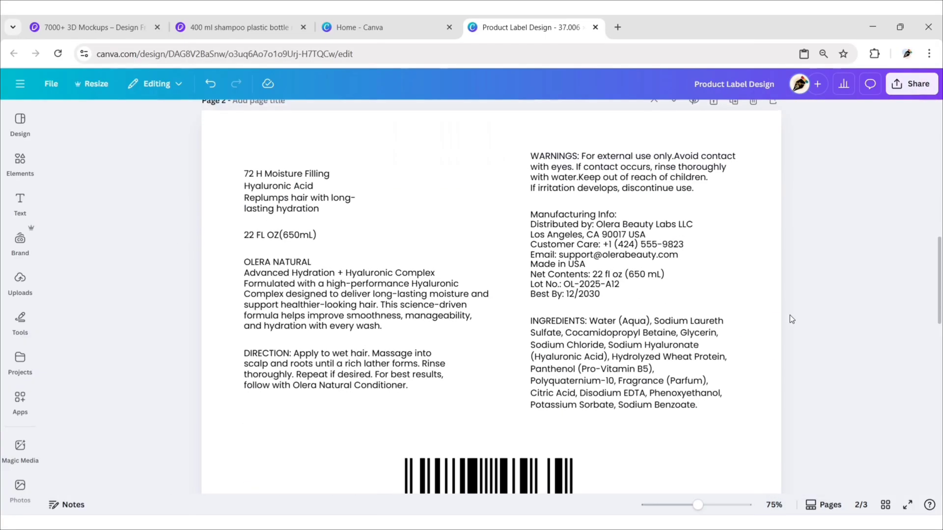
pyautogui.click(708, 183)
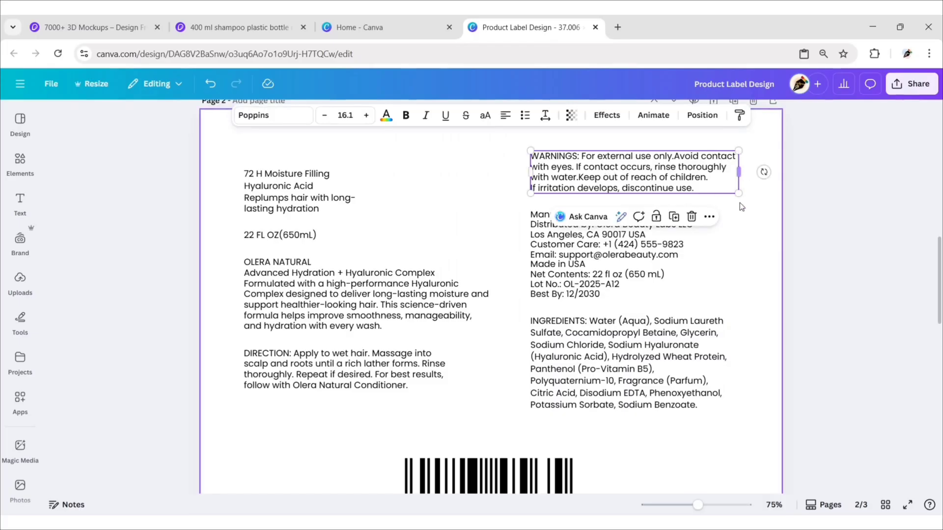
pyautogui.click(709, 217)
pyautogui.click(815, 197)
# - Paste the WARNINGS paragraph onto page 1 and move it over the back panel below the DIRECTION text
pyautogui.scroll(8, 815, 196)
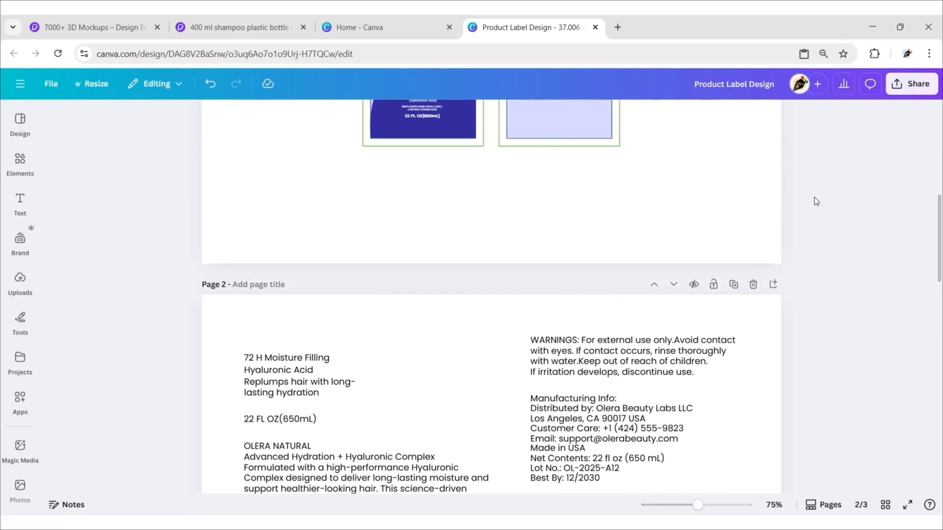
pyautogui.click(688, 323)
pyautogui.rightClick(687, 323)
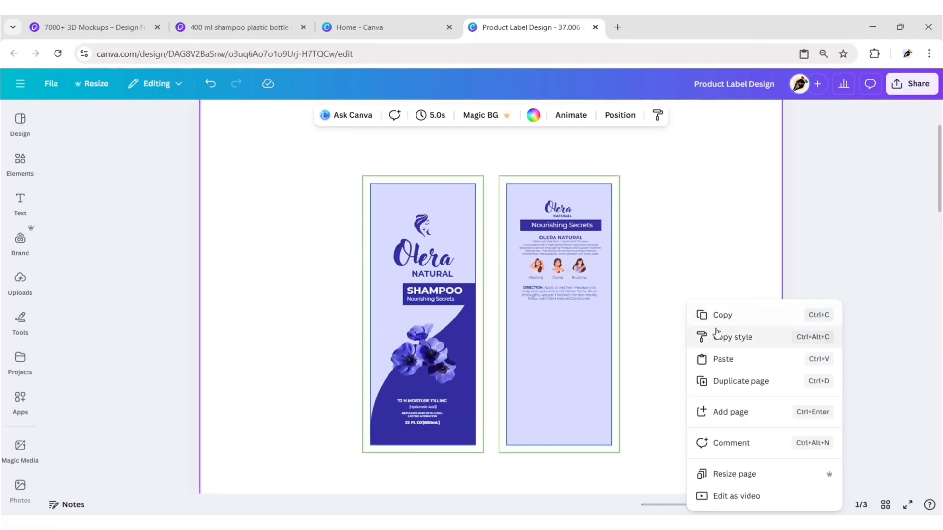
pyautogui.click(728, 357)
pyautogui.moveTo(658, 130); pyautogui.dragTo(579, 354)
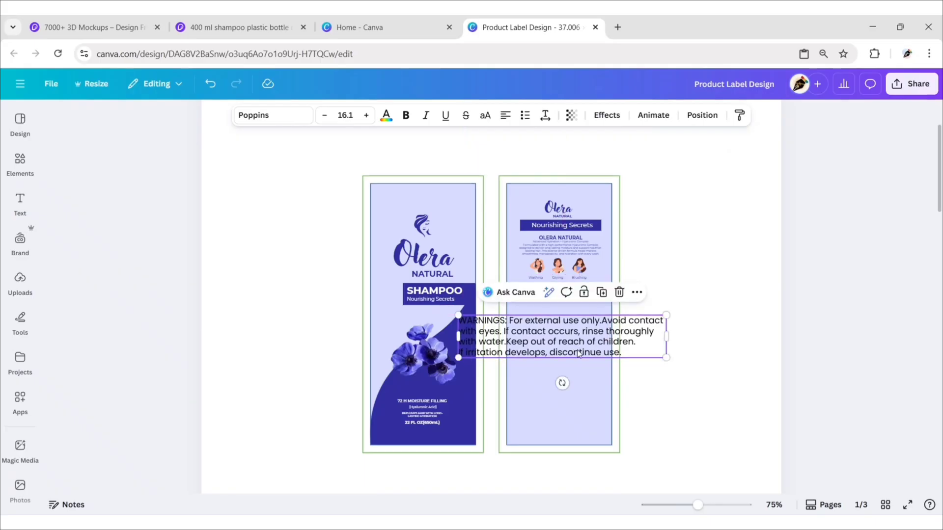
pyautogui.click(640, 276)
# - Set the WARNINGS paragraph in Montserrat at size 6
pyautogui.scroll(5, 639, 278)
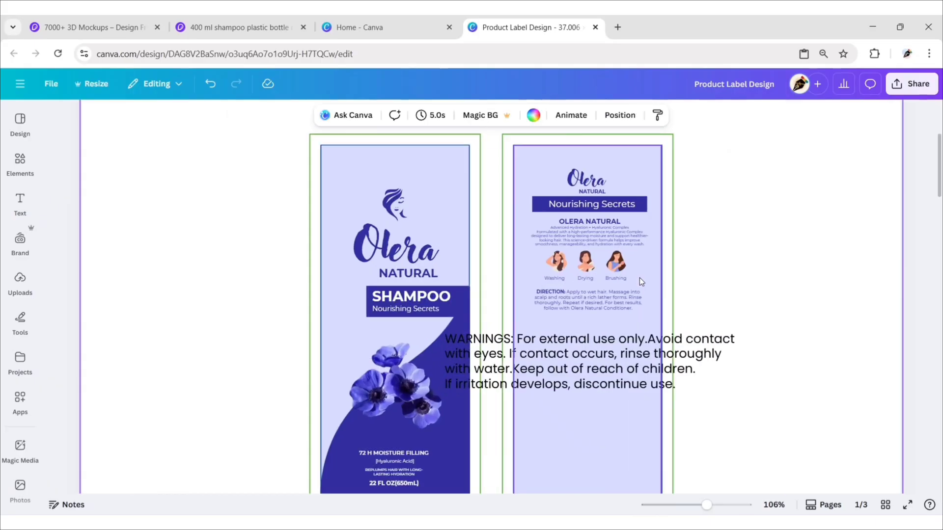
pyautogui.click(582, 394)
pyautogui.click(273, 115)
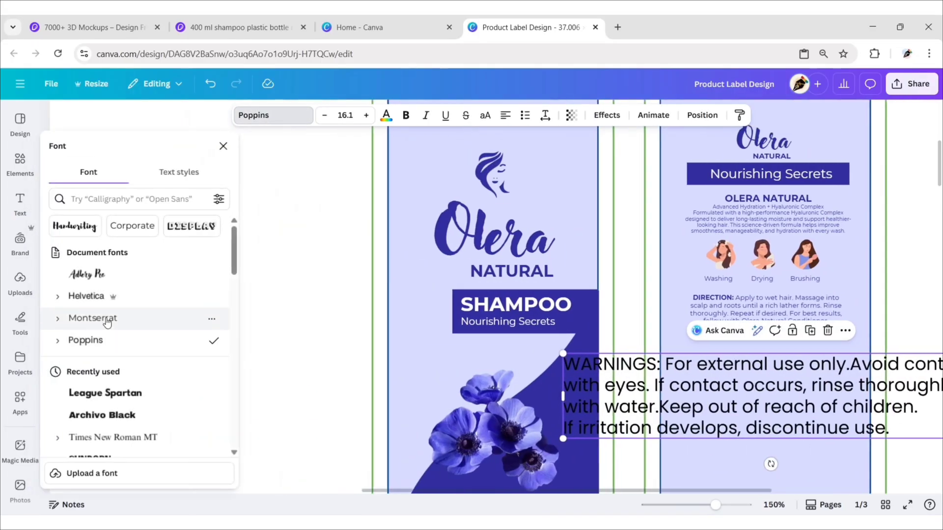
pyautogui.click(107, 322)
pyautogui.click(223, 146)
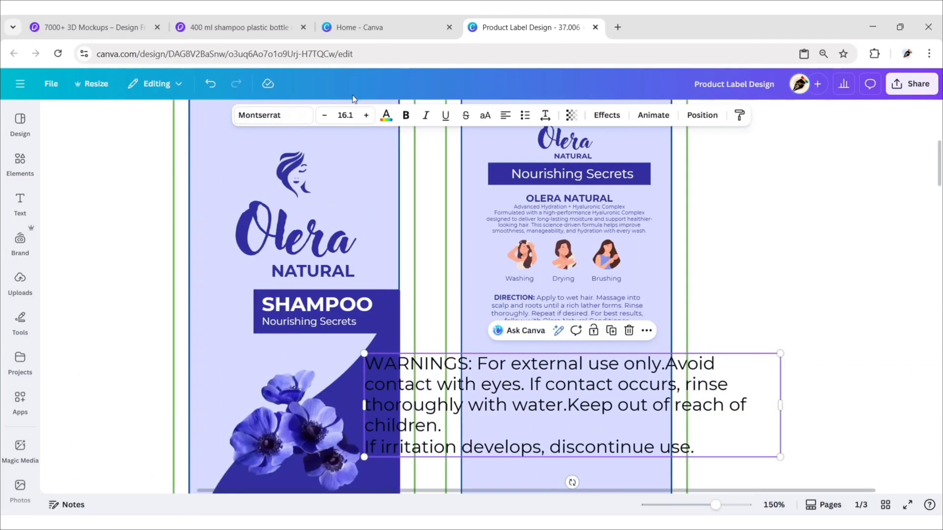
pyautogui.click(346, 115)
pyautogui.write('6')
pyautogui.press('Return')
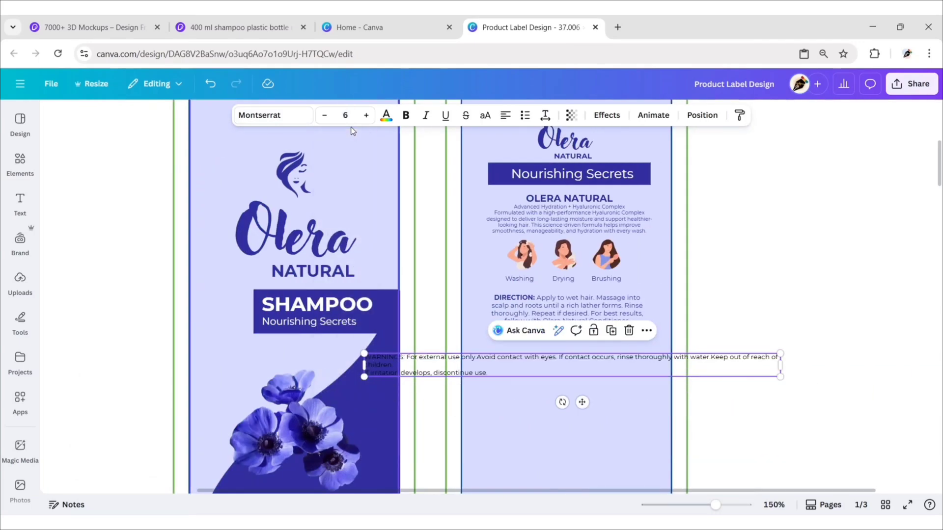
# - Centre-align the WARNINGS paragraph and fit its narrowed box inside the back panel under the DIRECTION text
pyautogui.click(506, 114)
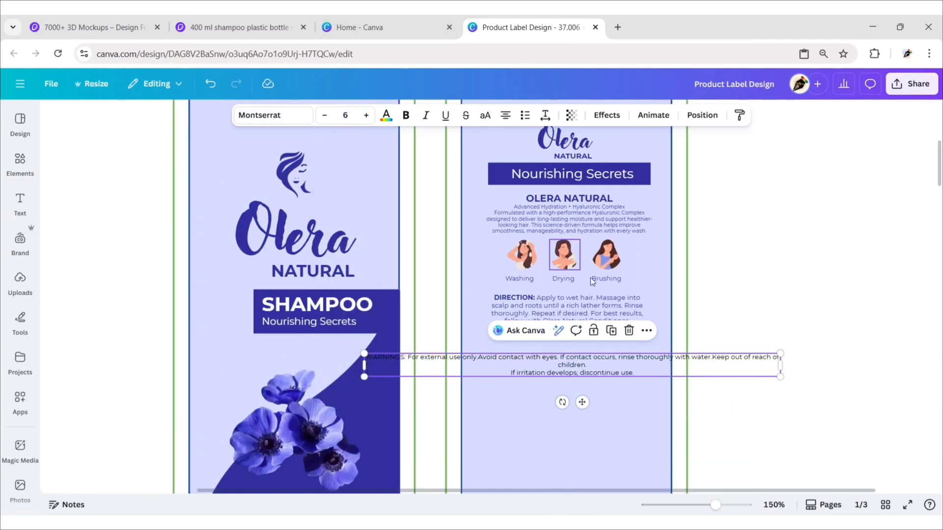
pyautogui.moveTo(787, 364); pyautogui.dragTo(544, 361)
pyautogui.moveTo(480, 366); pyautogui.dragTo(595, 349)
# - Turn "WARNINGS" into a bold heading without a colon on its own line above the warning text
pyautogui.click(523, 340)
pyautogui.press('Return')
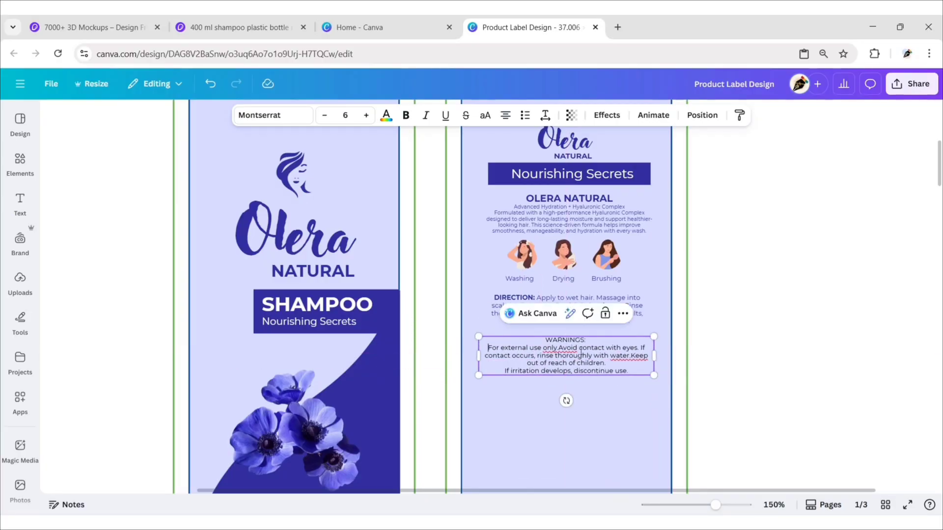
pyautogui.doubleClick(573, 340)
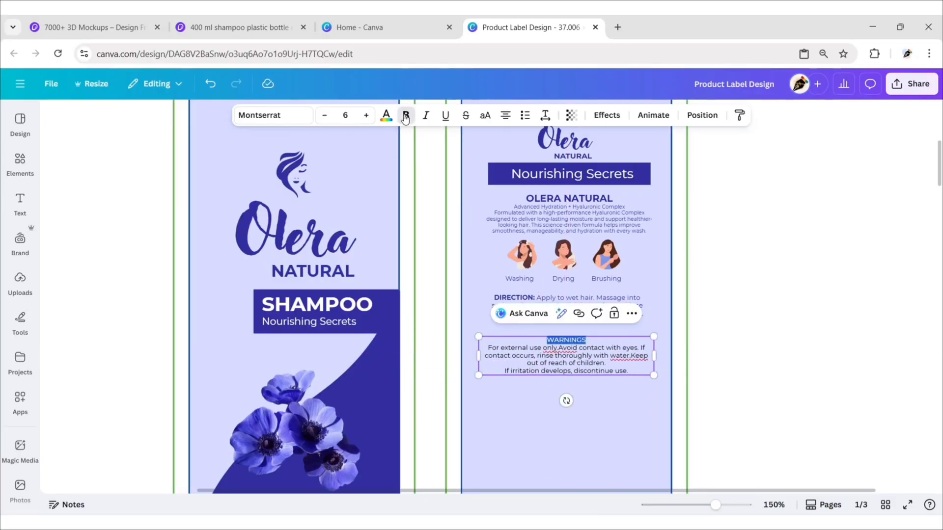
pyautogui.click(728, 294)
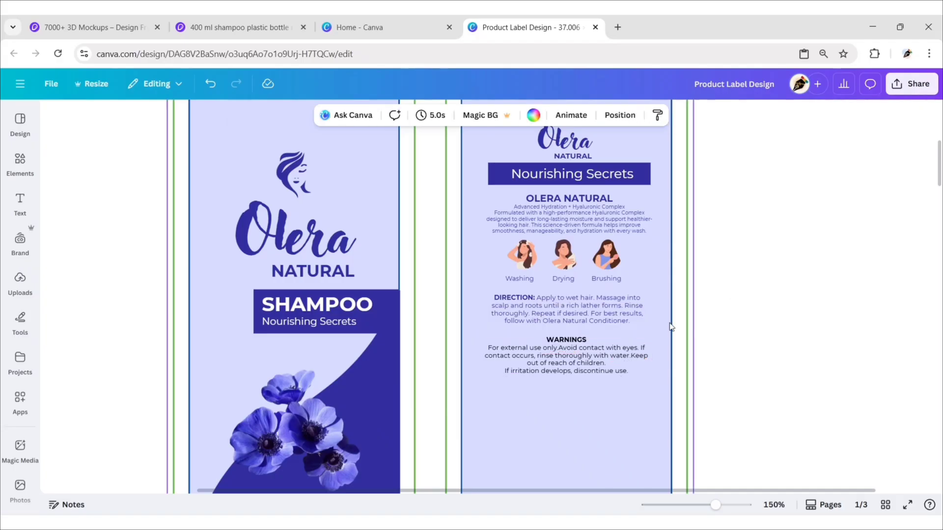
# - Narrow the WARNINGS text box to about 4.6 wide and recentre it on the back panel
pyautogui.click(605, 358)
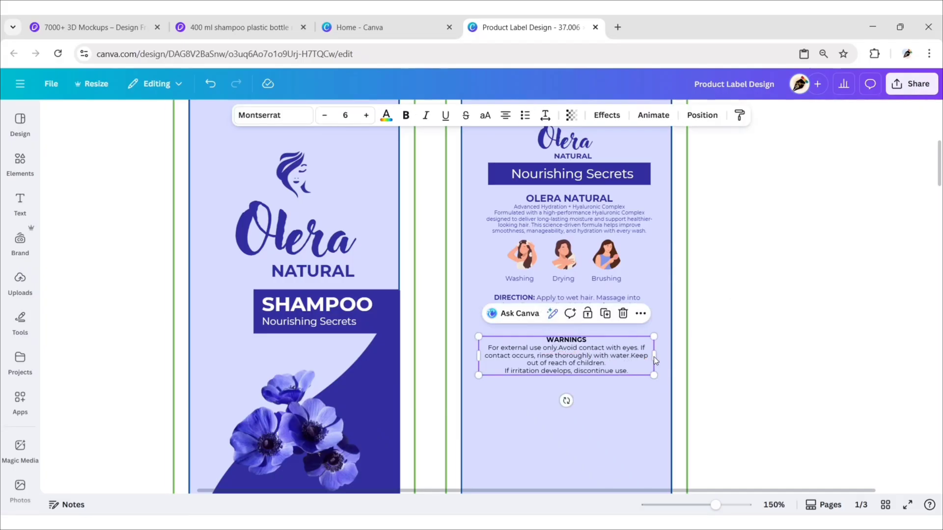
pyautogui.moveTo(653, 356); pyautogui.dragTo(630, 354)
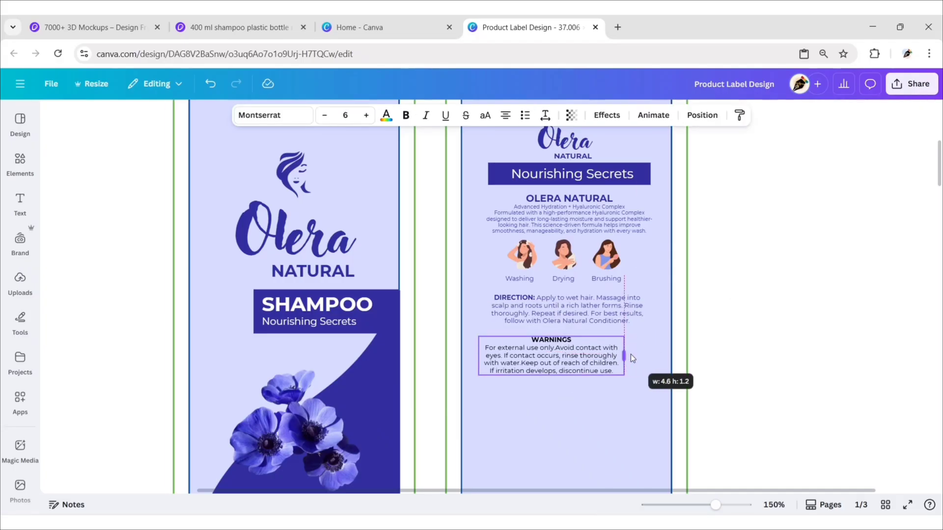
pyautogui.moveTo(563, 358); pyautogui.dragTo(577, 360)
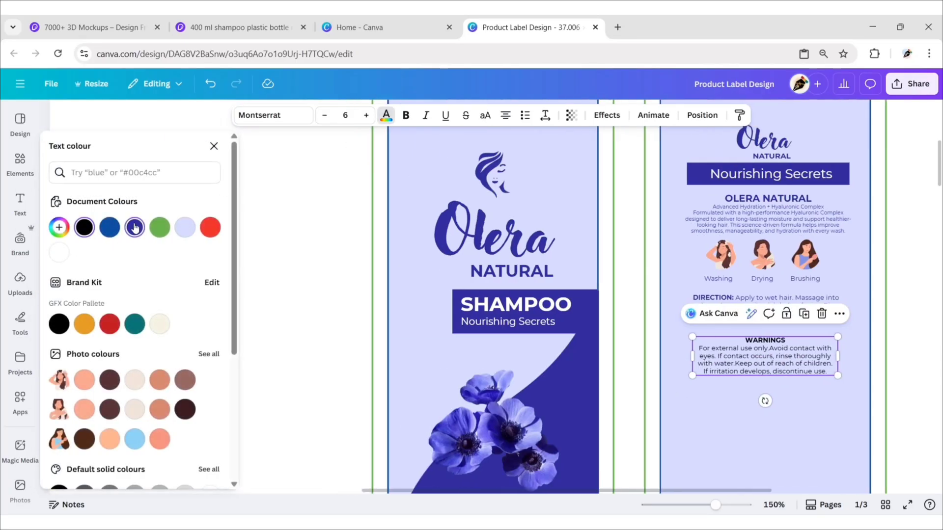
# - Colour the WARNINGS heading and paragraph in the document's dark indigo
pyautogui.click(135, 227)
pyautogui.click(213, 146)
pyautogui.click(742, 268)
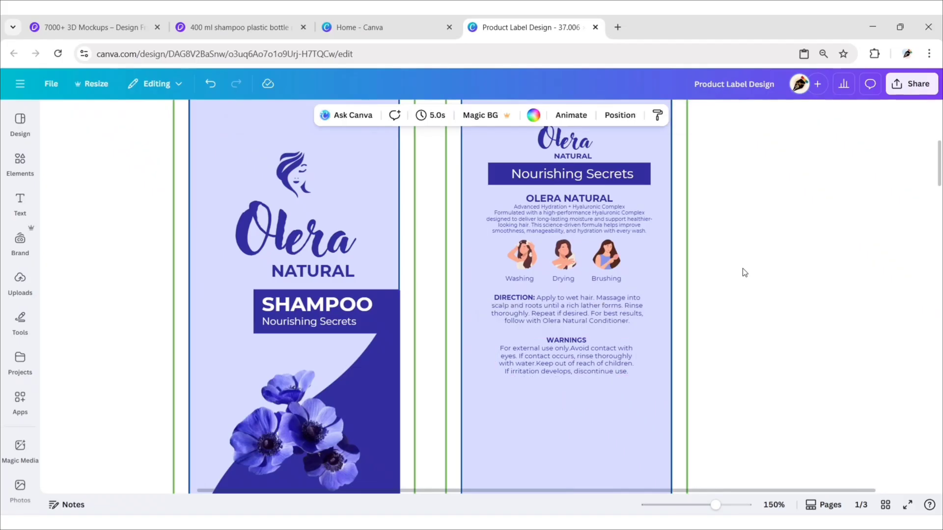
# - Copy the INGREDIENTS paragraph from page 2 and paste it onto the label's back panel on page 1
pyautogui.click(774, 505)
pyautogui.click(769, 385)
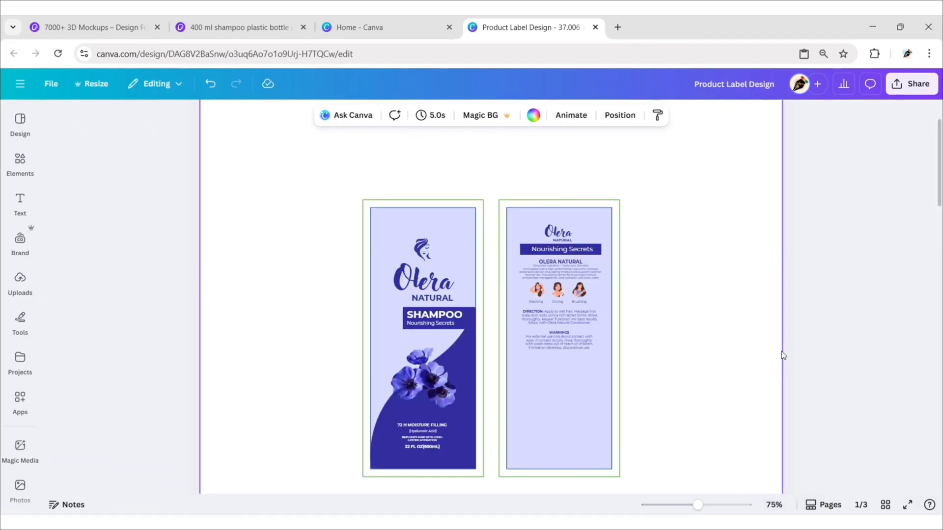
pyautogui.click(830, 313)
pyautogui.scroll(-10, 828, 310)
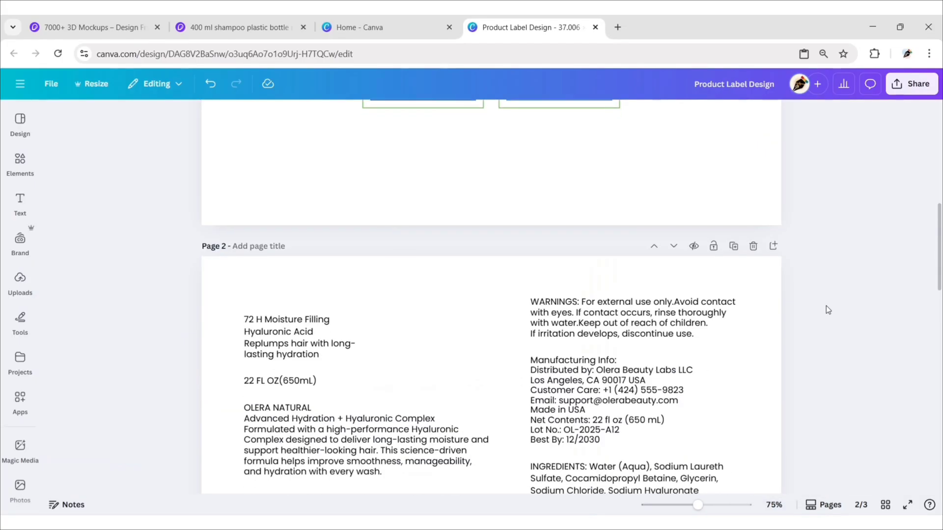
pyautogui.click(678, 382)
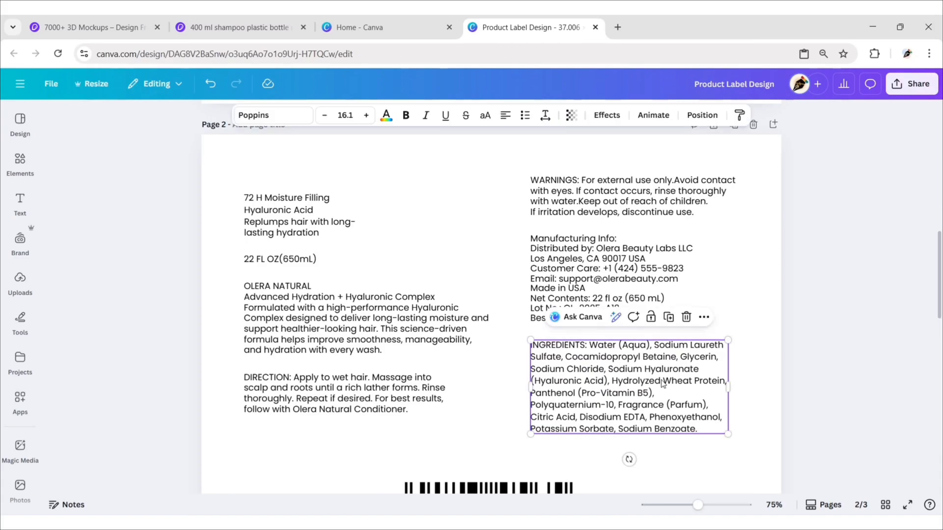
pyautogui.click(703, 317)
pyautogui.scroll(10, 827, 211)
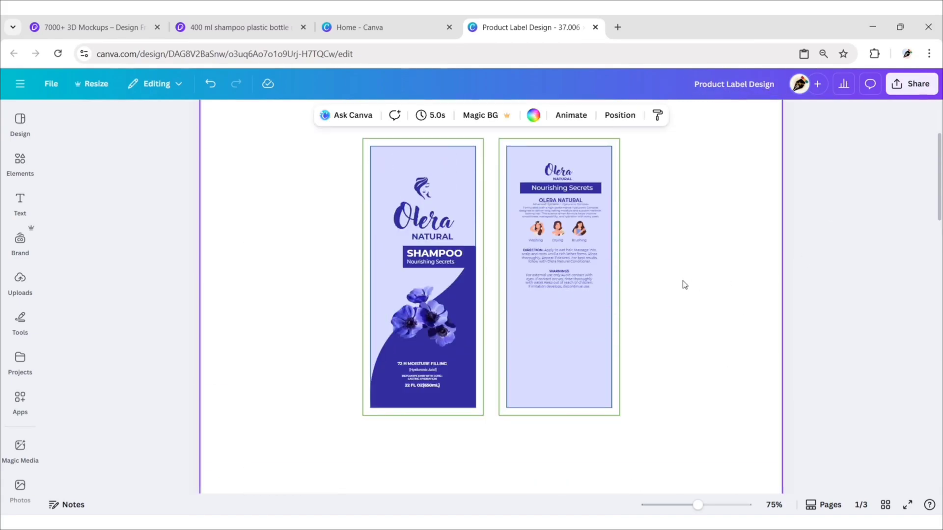
pyautogui.rightClick(683, 281)
pyautogui.click(716, 340)
pyautogui.moveTo(651, 270); pyautogui.dragTo(589, 347)
# - Set the INGREDIENTS paragraph in Montserrat at size 6
pyautogui.click(252, 116)
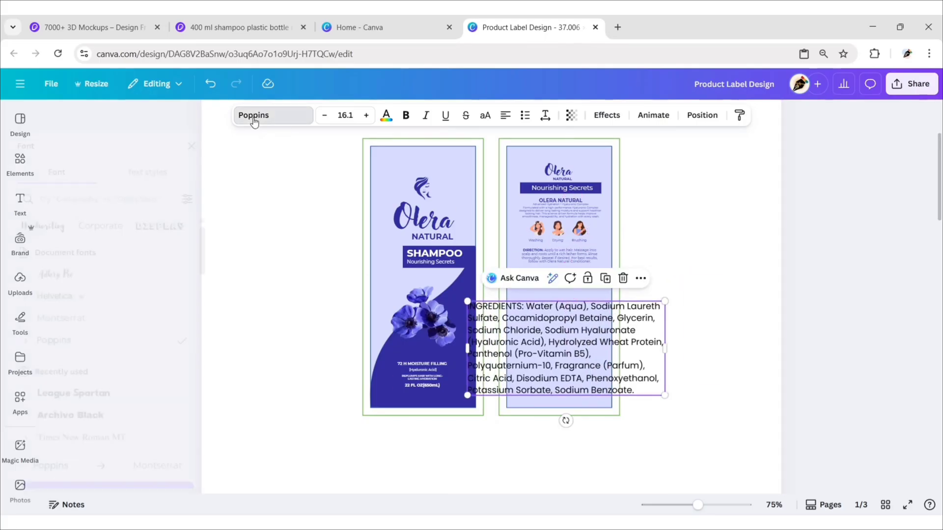
pyautogui.click(94, 319)
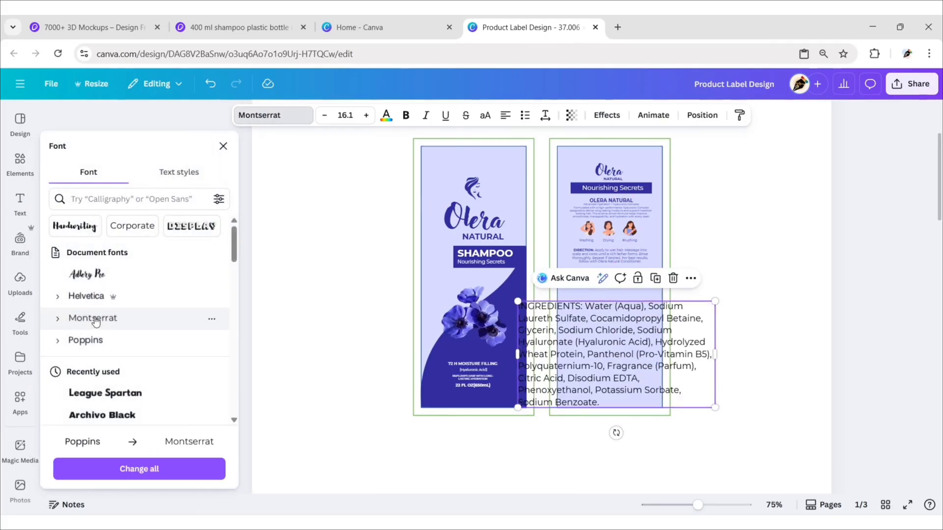
pyautogui.click(223, 147)
pyautogui.click(345, 115)
pyautogui.write('6')
pyautogui.press('Return')
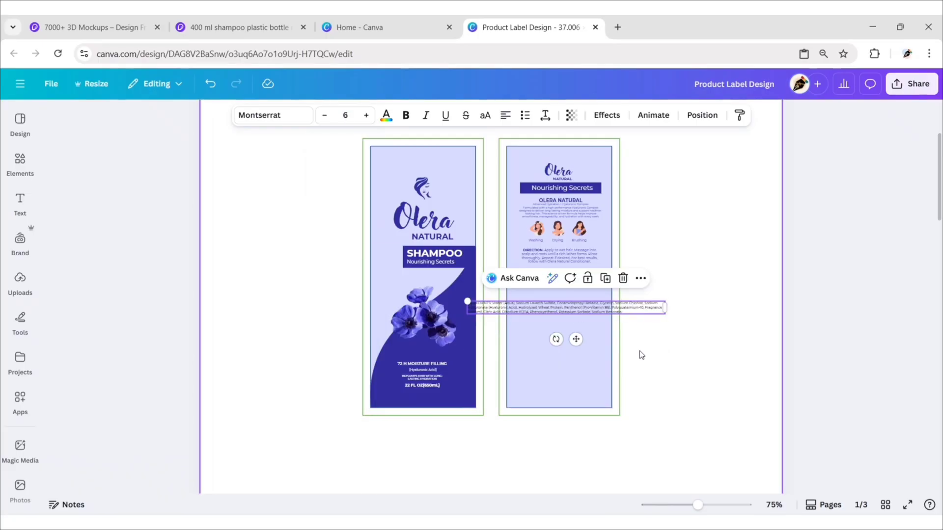
# - Narrow the INGREDIENTS box to about 5.3 wide, place it under the WARNINGS text and centre-align it
pyautogui.click(656, 339)
pyautogui.keyDown('ctrl'); pyautogui.scroll(5, 638, 323); pyautogui.keyUp('ctrl')
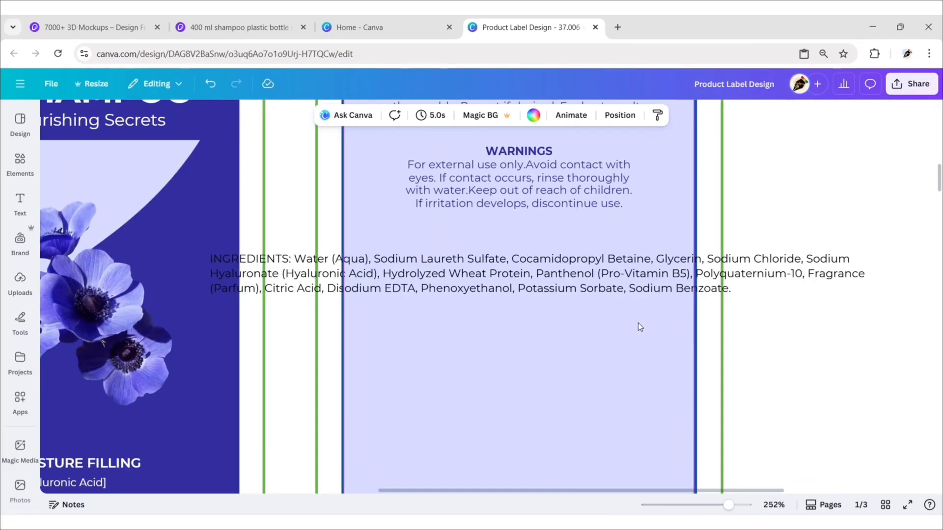
pyautogui.click(639, 276)
pyautogui.moveTo(875, 274); pyautogui.dragTo(490, 298)
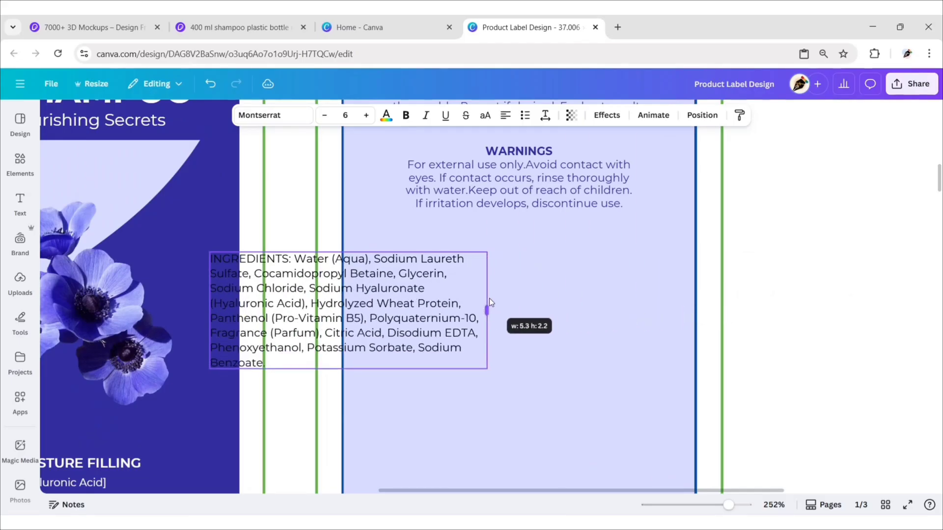
pyautogui.moveTo(377, 311); pyautogui.dragTo(552, 323)
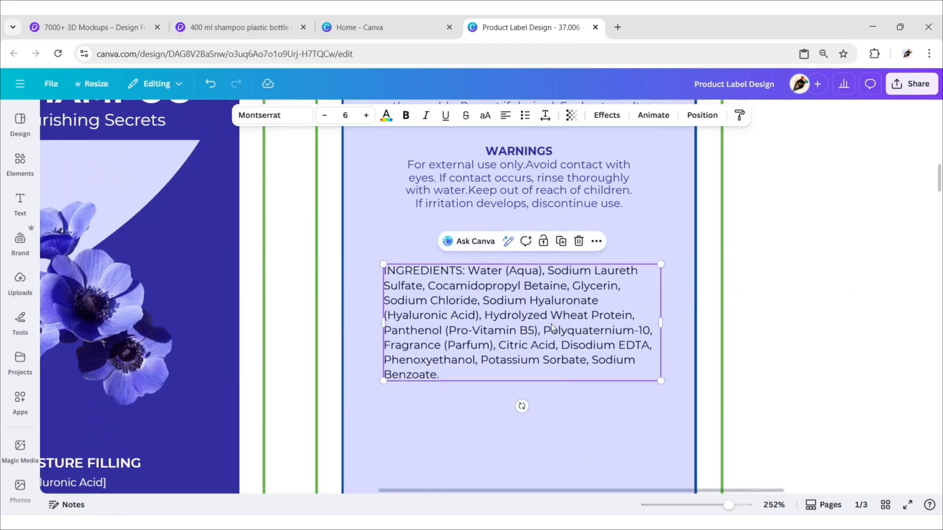
pyautogui.click(512, 118)
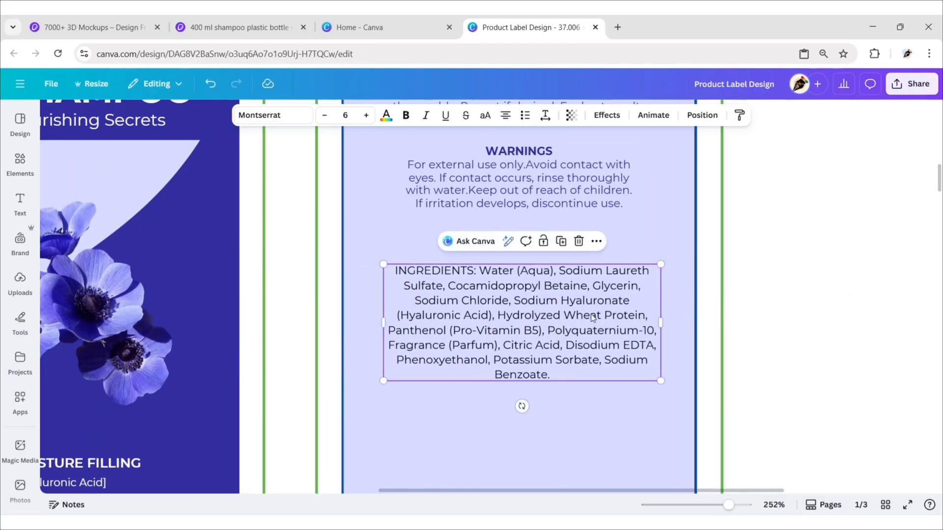
# - Make the "INGREDIENTS:" lead-in bold, leaving the ingredient list in regular weight
pyautogui.doubleClick(450, 270)
pyautogui.doubleClick(457, 271)
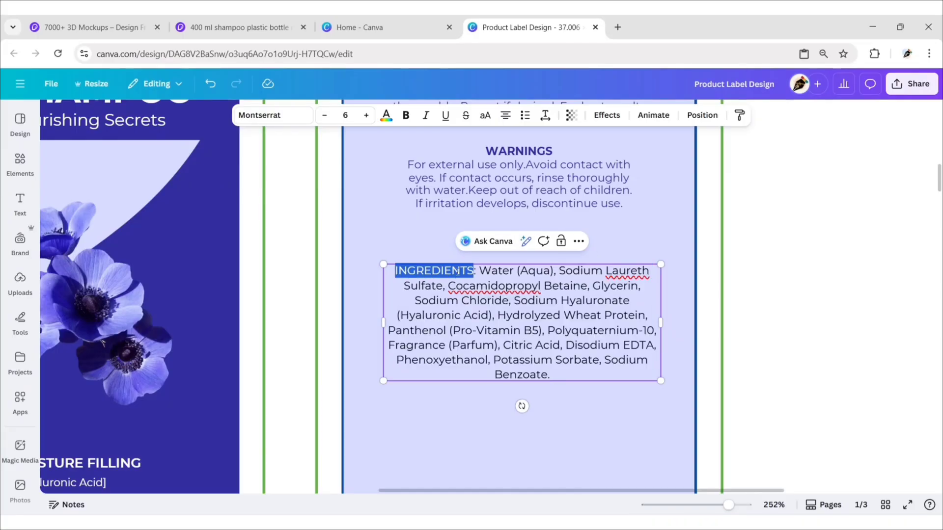
pyautogui.click(406, 116)
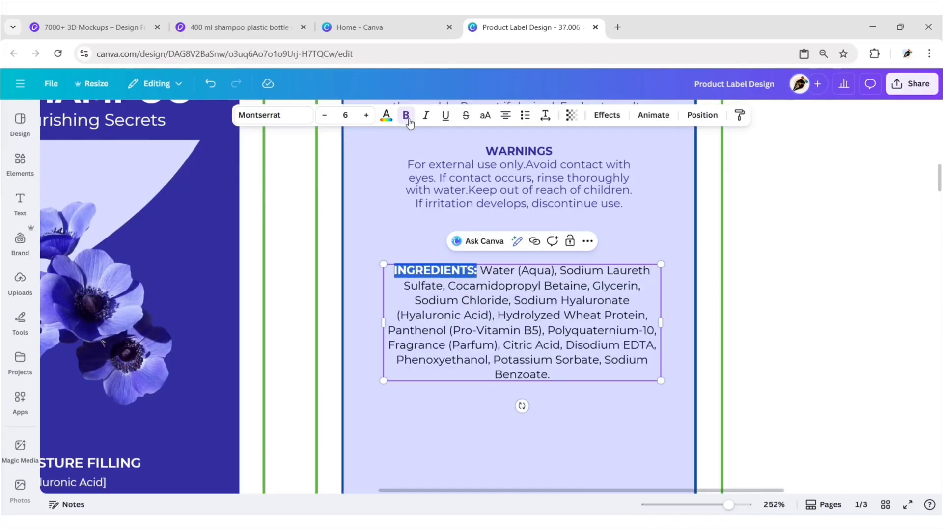
pyautogui.click(756, 287)
# - Narrow the INGREDIENTS box further to match the WARNINGS text width and recentre it on the back panel
pyautogui.click(661, 322)
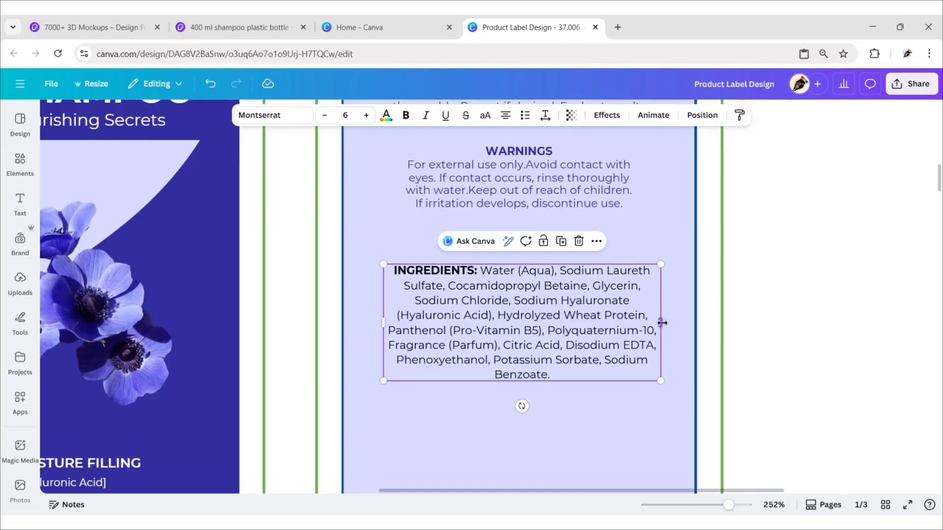
pyautogui.moveTo(662, 322); pyautogui.dragTo(628, 323)
pyautogui.moveTo(510, 313); pyautogui.dragTo(527, 302)
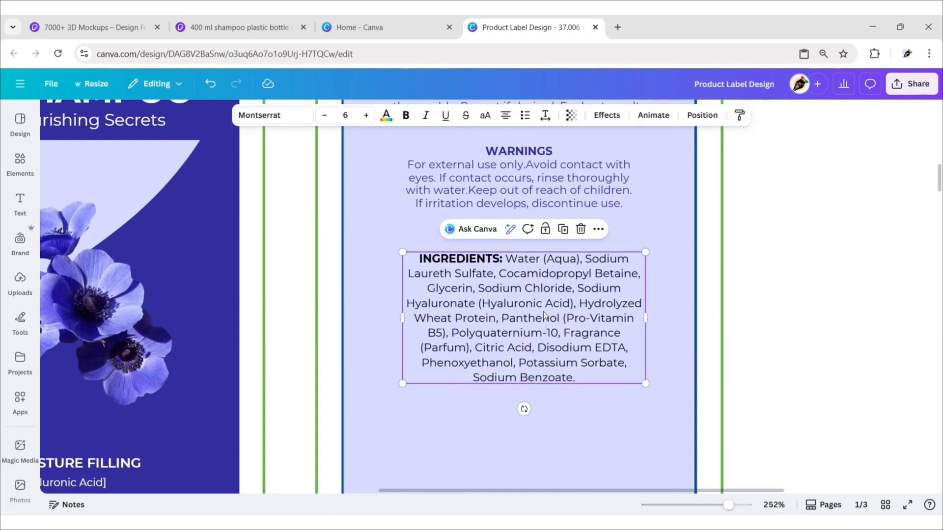
# - Colour the whole INGREDIENTS paragraph in the document's dark indigo
pyautogui.click(386, 115)
pyautogui.click(133, 223)
pyautogui.click(213, 145)
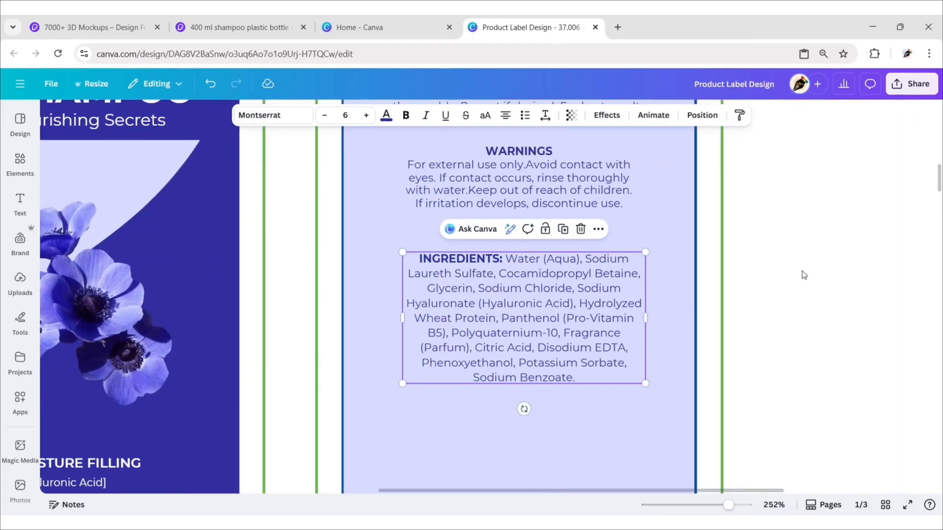
pyautogui.click(803, 271)
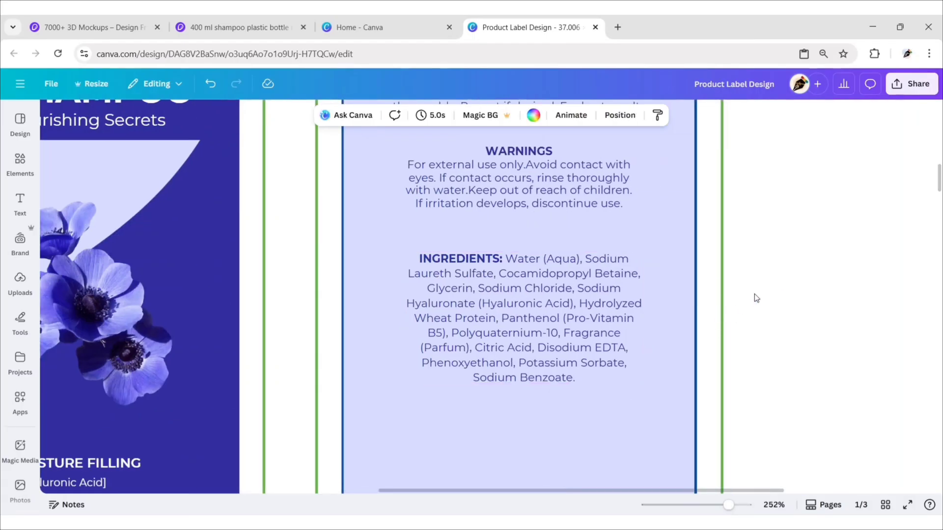
# - Add a solid straight line, shortened and with a thinner stroke weight, between the WARNINGS and INGREDIENTS texts on the back panel
pyautogui.scroll(-2, 757, 291)
pyautogui.click(20, 162)
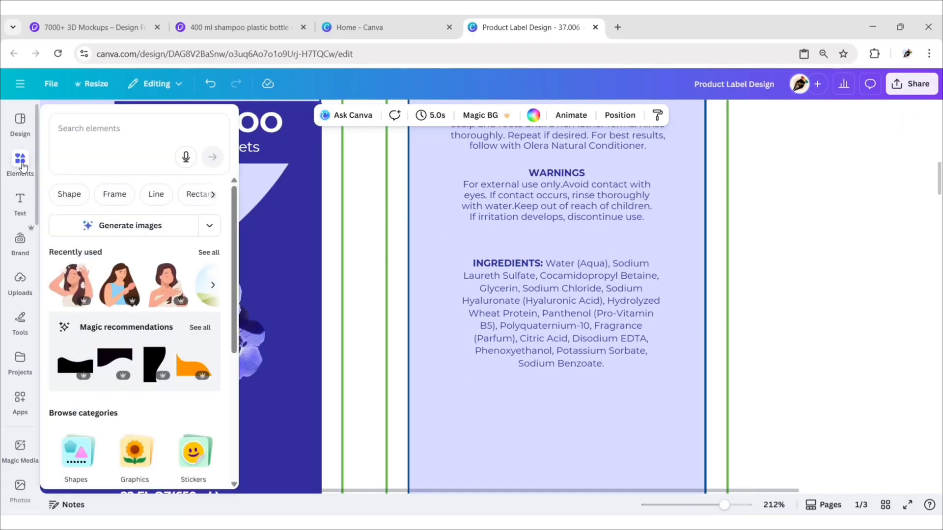
pyautogui.scroll(-3, 81, 335)
pyautogui.click(81, 336)
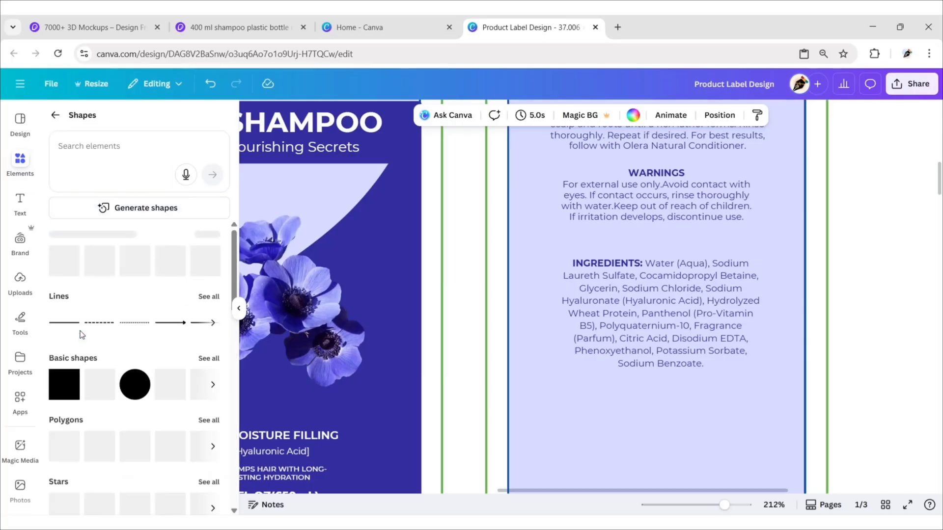
pyautogui.click(61, 322)
pyautogui.click(239, 309)
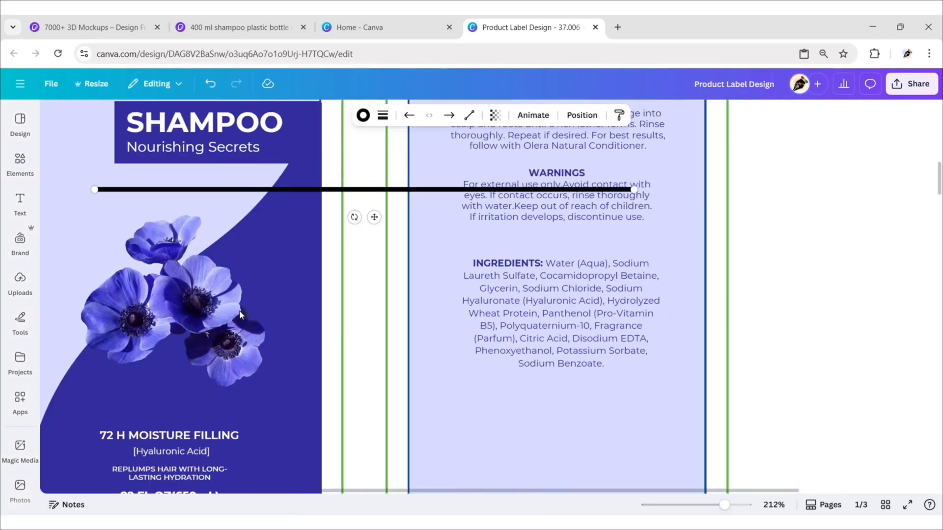
pyautogui.moveTo(93, 189); pyautogui.dragTo(465, 190)
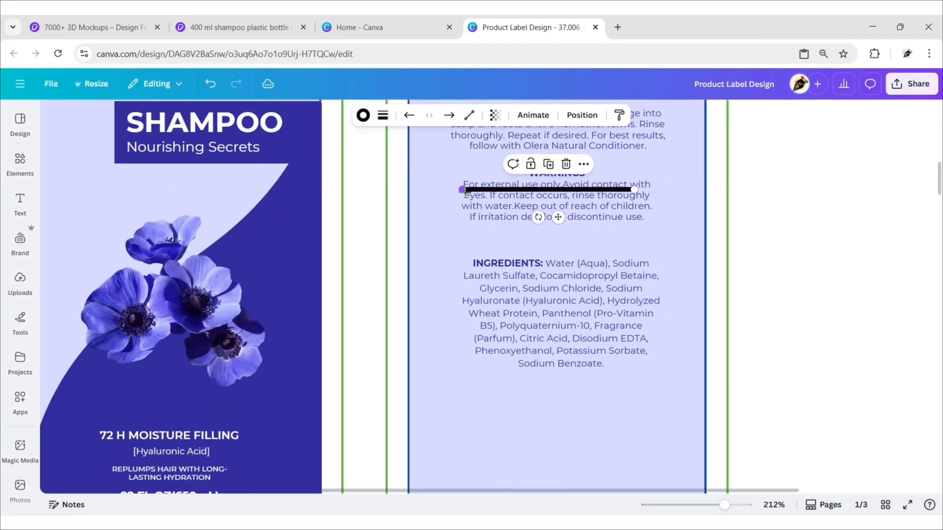
pyautogui.moveTo(558, 216); pyautogui.dragTo(559, 269)
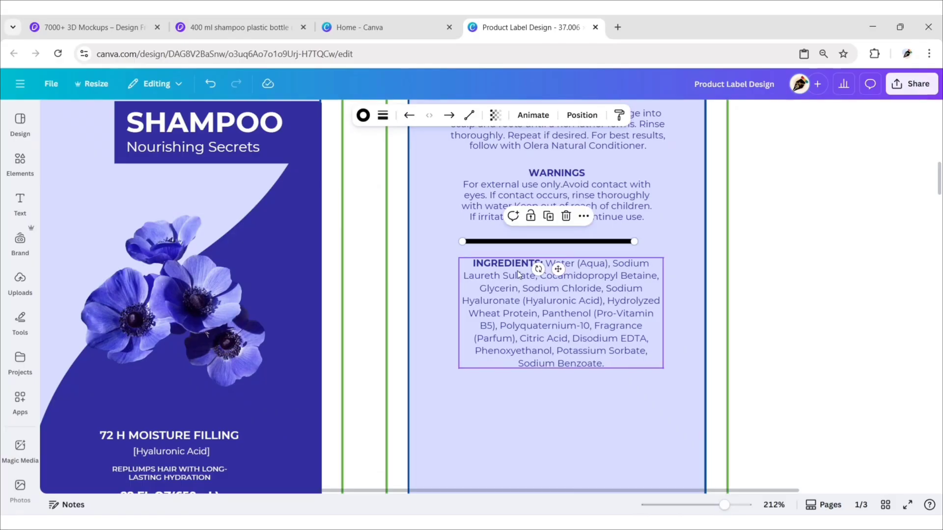
pyautogui.click(383, 115)
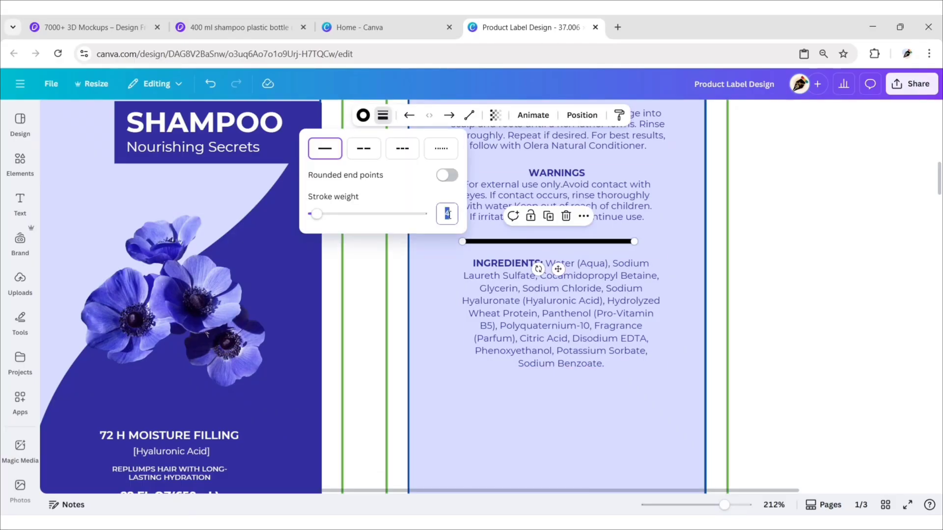
pyautogui.click(445, 267)
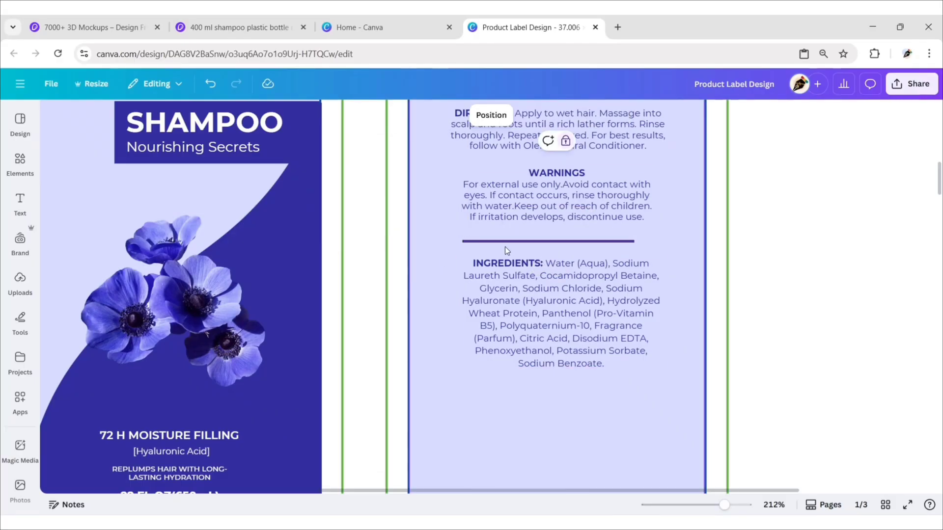
pyautogui.click(513, 242)
pyautogui.moveTo(462, 241); pyautogui.dragTo(446, 242)
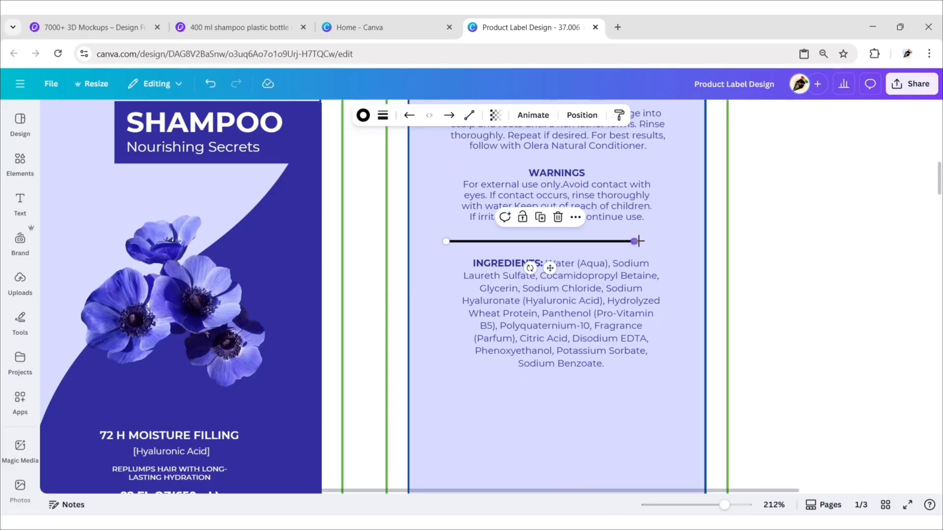
pyautogui.hotkey('ctrl', 'z')
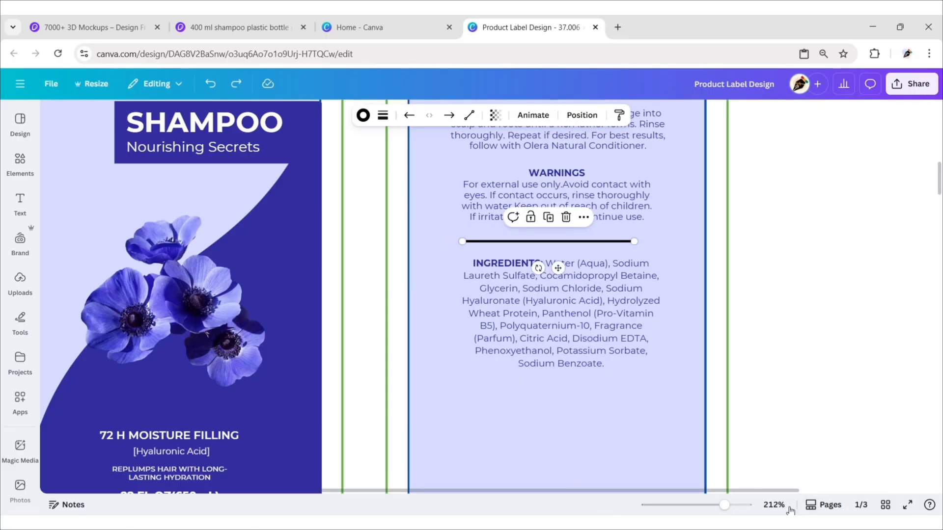
# - Lengthen the divider line to about 4.5 so that it spans the width of the back panel's text
pyautogui.click(774, 505)
pyautogui.click(778, 366)
pyautogui.click(574, 292)
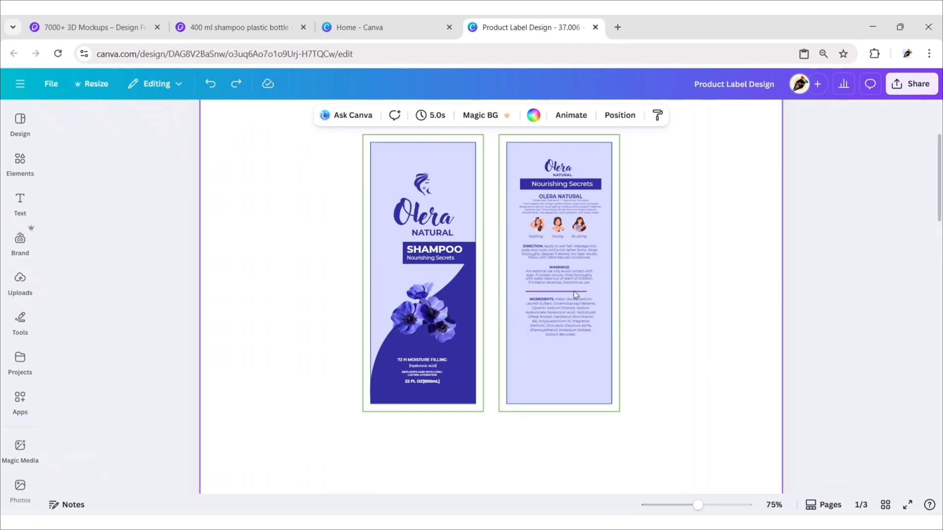
pyautogui.click(574, 291)
pyautogui.moveTo(587, 292); pyautogui.dragTo(596, 292)
pyautogui.moveTo(526, 291); pyautogui.dragTo(520, 291)
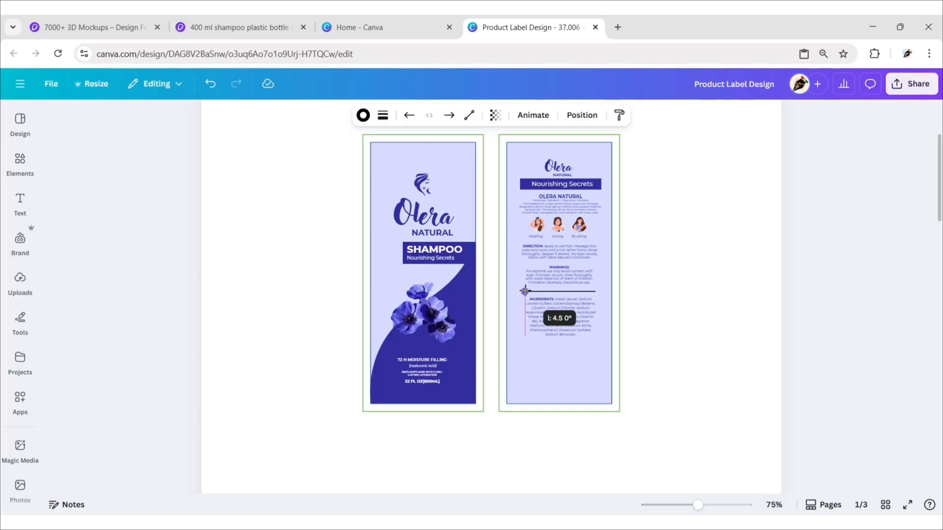
pyautogui.moveTo(525, 291); pyautogui.dragTo(525, 291)
pyautogui.click(679, 250)
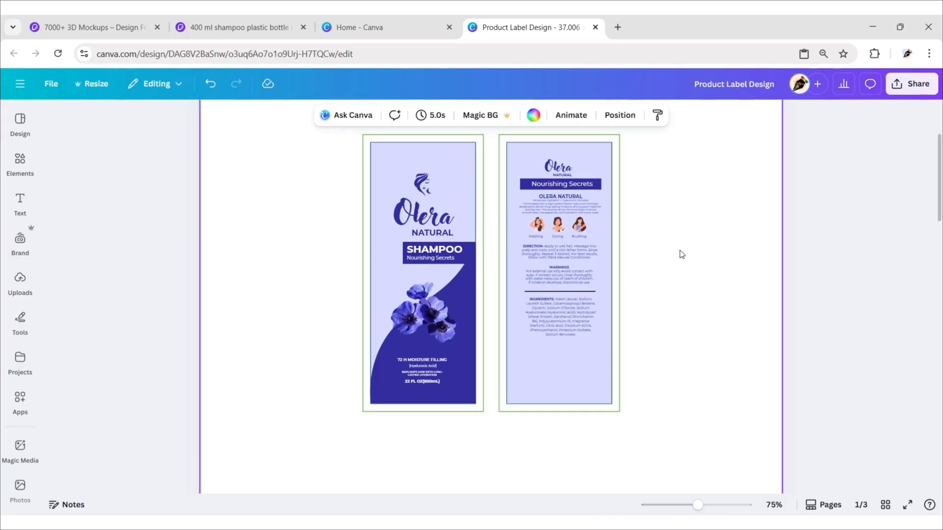
# - Shift the divider line slightly to centre it on the back panel and colour it the document's dark indigo
pyautogui.click(574, 291)
pyautogui.moveTo(568, 316); pyautogui.dragTo(567, 319)
pyautogui.click(363, 115)
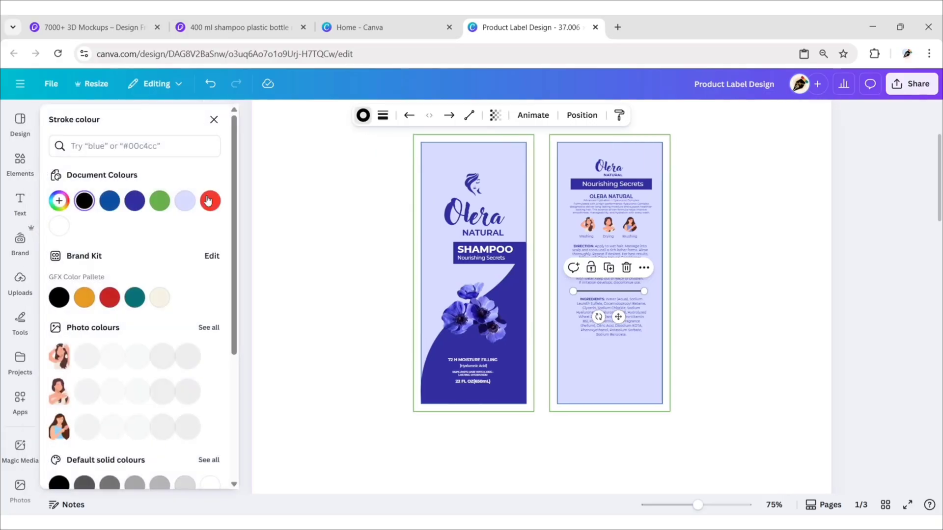
pyautogui.click(135, 200)
pyautogui.click(214, 119)
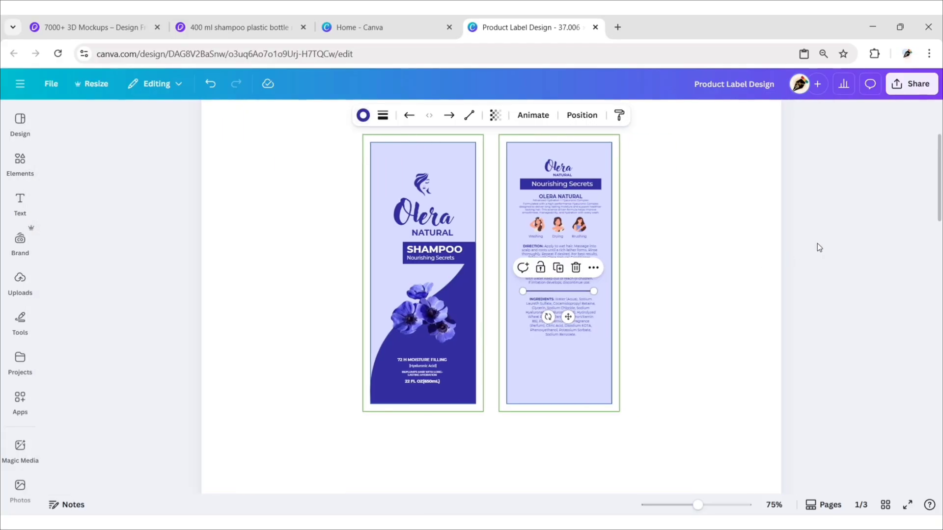
pyautogui.click(817, 243)
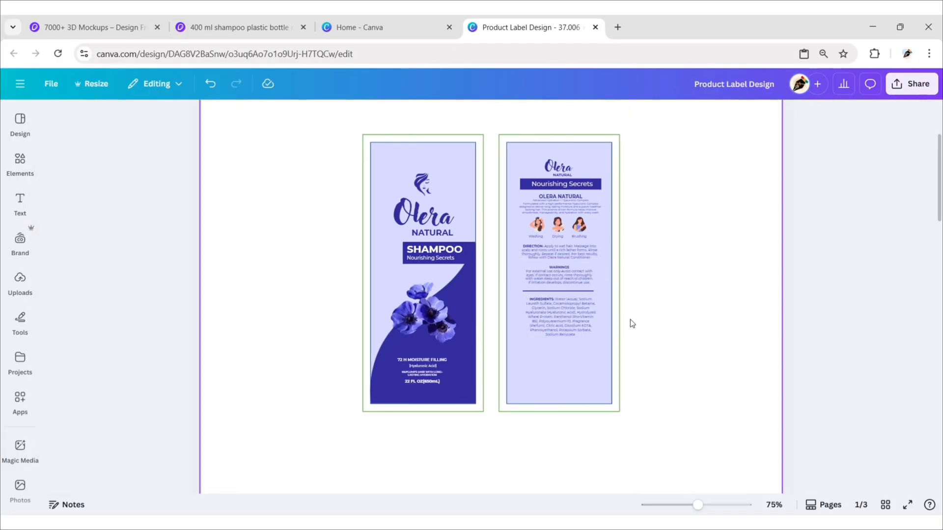
# - Duplicate the divider line and place the copy directly below the INGREDIENTS paragraph
pyautogui.scroll(4, 632, 323)
pyautogui.moveTo(581, 317); pyautogui.dragTo(577, 388)
pyautogui.click(741, 291)
pyautogui.click(588, 264)
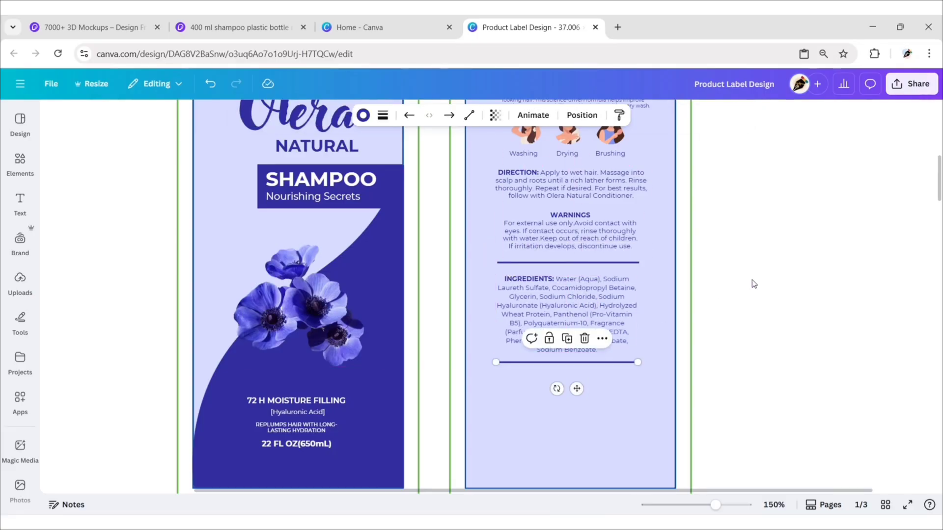
pyautogui.click(753, 279)
pyautogui.click(774, 505)
pyautogui.click(774, 368)
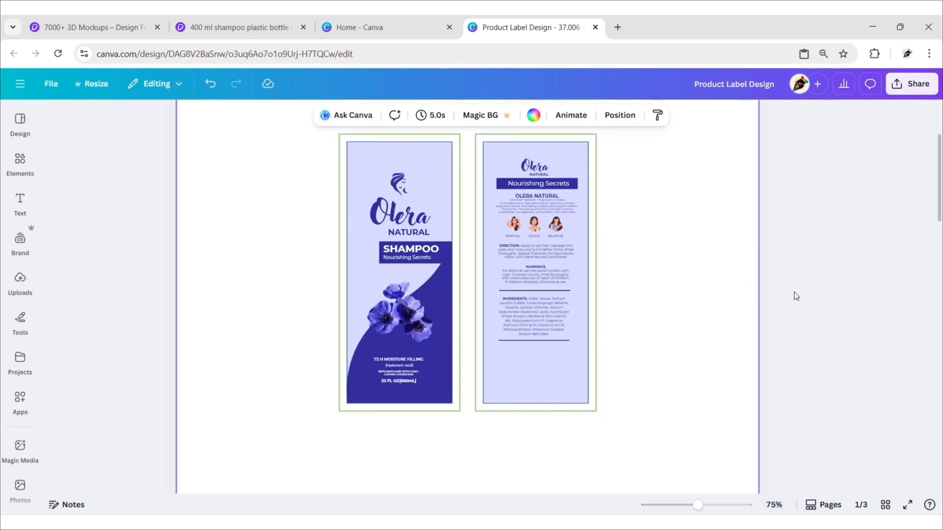
# - Copy the barcode and the Manufacturing Info text from page 2 and paste them onto the label page
pyautogui.scroll(-8, 797, 294)
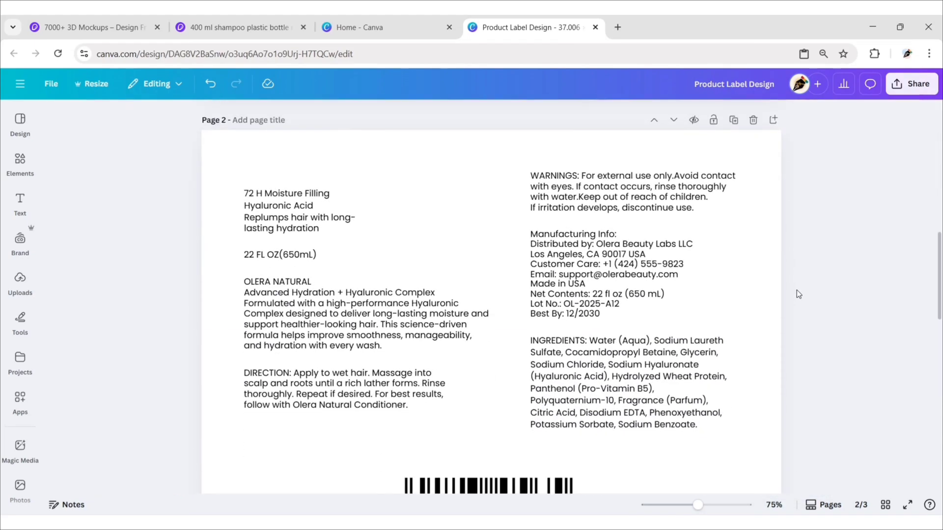
pyautogui.scroll(-2, 796, 290)
pyautogui.click(500, 431)
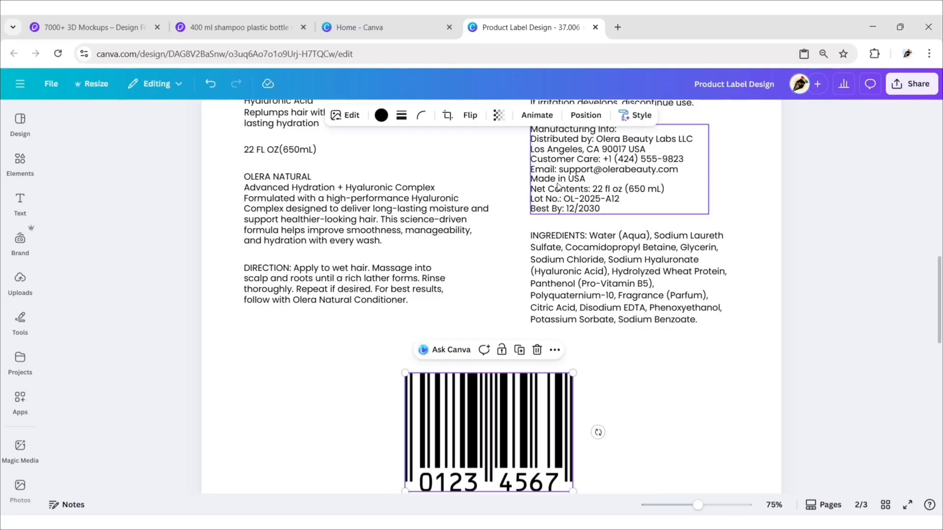
pyautogui.keyDown('shift'); pyautogui.click(614, 167); pyautogui.keyUp('shift')
pyautogui.rightClick(595, 165)
pyautogui.click(718, 201)
pyautogui.click(808, 193)
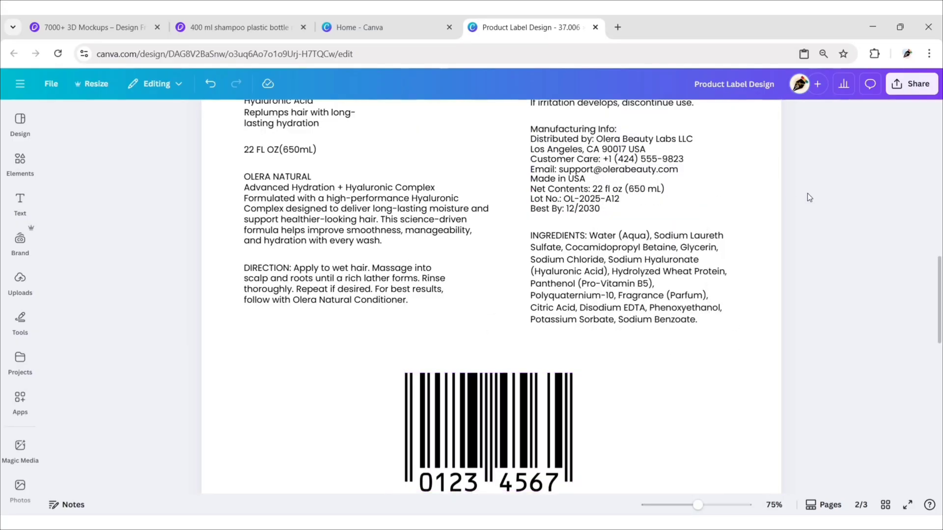
pyautogui.scroll(10, 809, 193)
pyautogui.rightClick(694, 261)
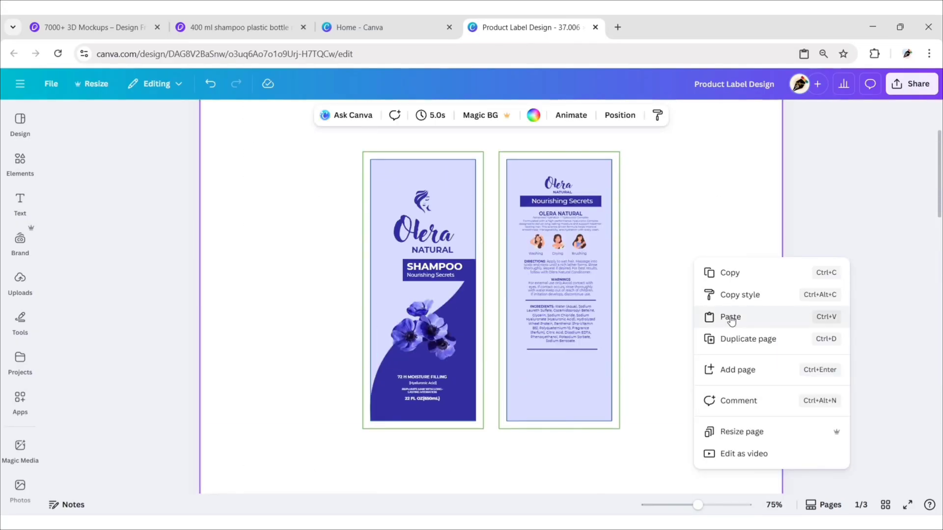
pyautogui.click(730, 319)
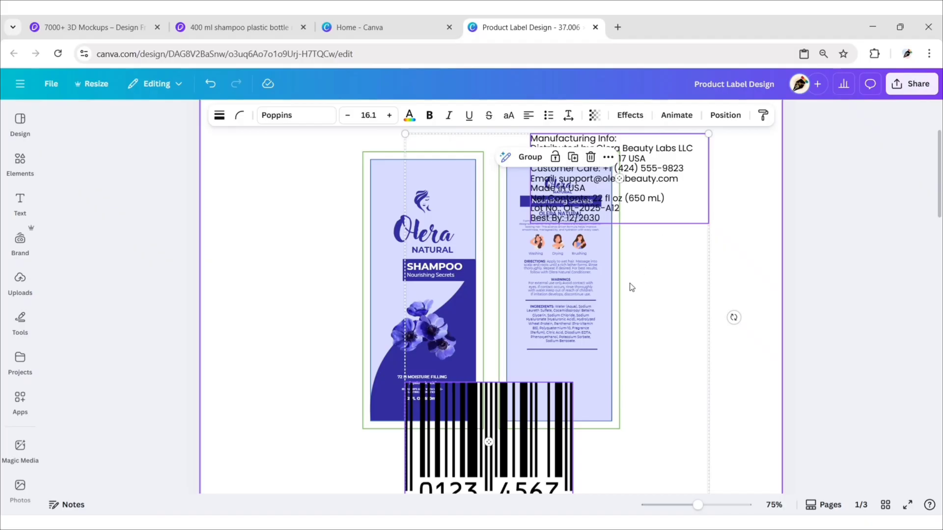
pyautogui.click(808, 272)
# - Place the barcode beside the back panel at about half size and move the Manufacturing Info text over the panel's lower part
pyautogui.moveTo(536, 445); pyautogui.dragTo(752, 378)
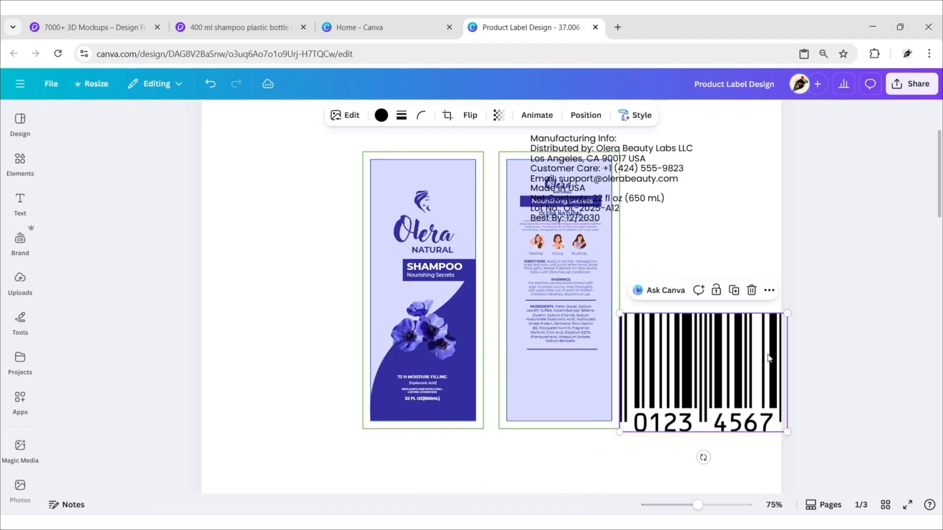
pyautogui.moveTo(782, 320); pyautogui.dragTo(735, 340)
pyautogui.click(653, 200)
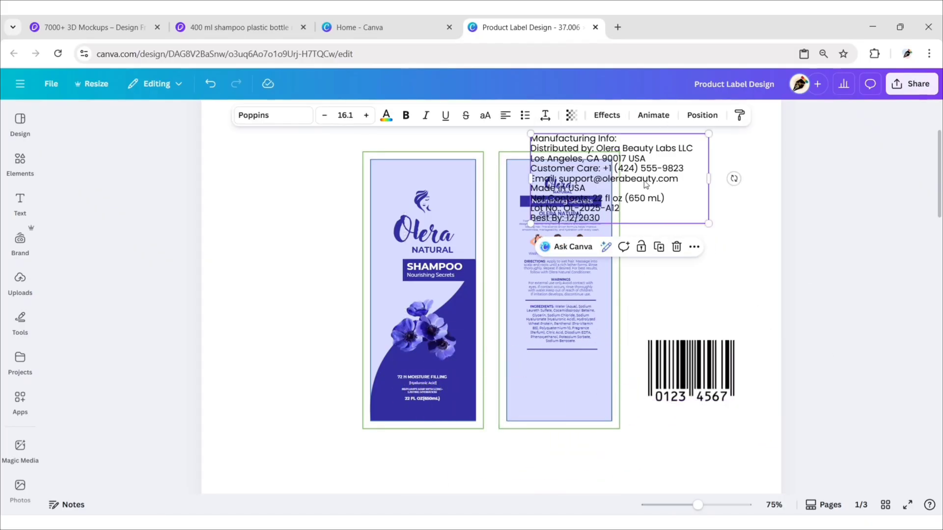
pyautogui.moveTo(637, 173); pyautogui.dragTo(576, 396)
# - Set the Manufacturing Info text to the Montserrat font at size 4
pyautogui.click(315, 284)
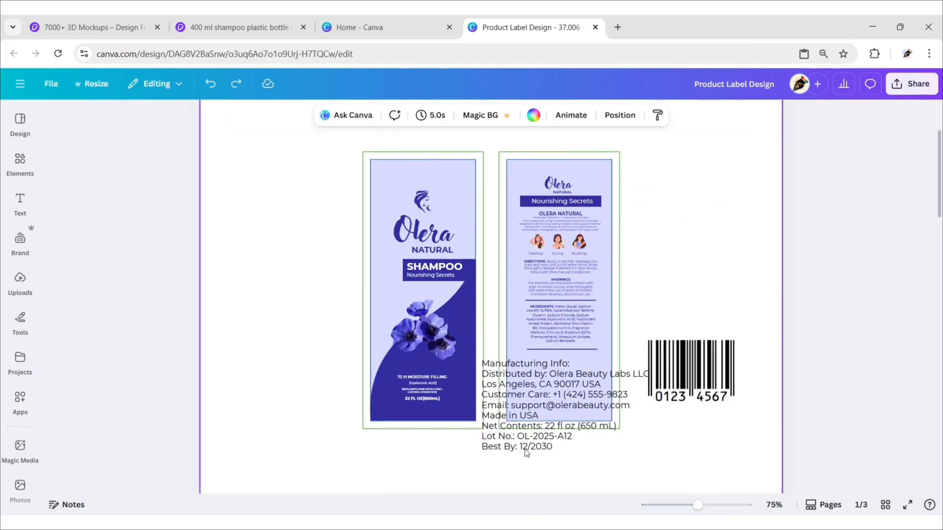
pyautogui.click(521, 432)
pyautogui.click(346, 115)
pyautogui.write('4')
pyautogui.press('Return')
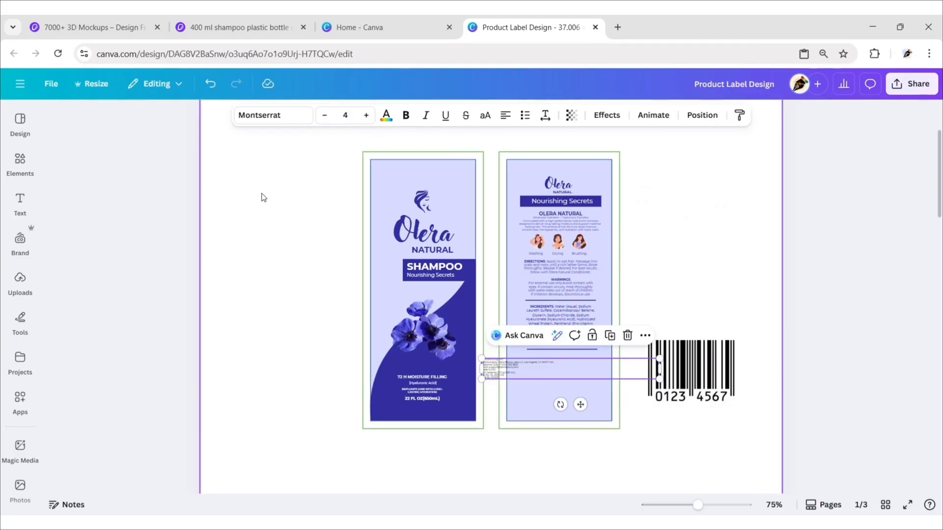
pyautogui.click(640, 415)
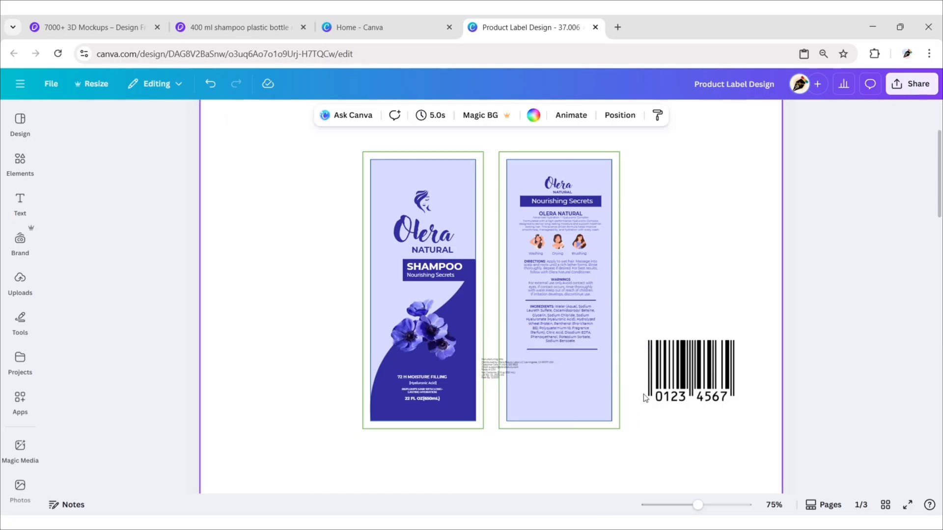
# - Narrow the Manufacturing Info text box so its lines wrap, and position it on the back panel below the lower divider line
pyautogui.scroll(5, 596, 391)
pyautogui.click(479, 328)
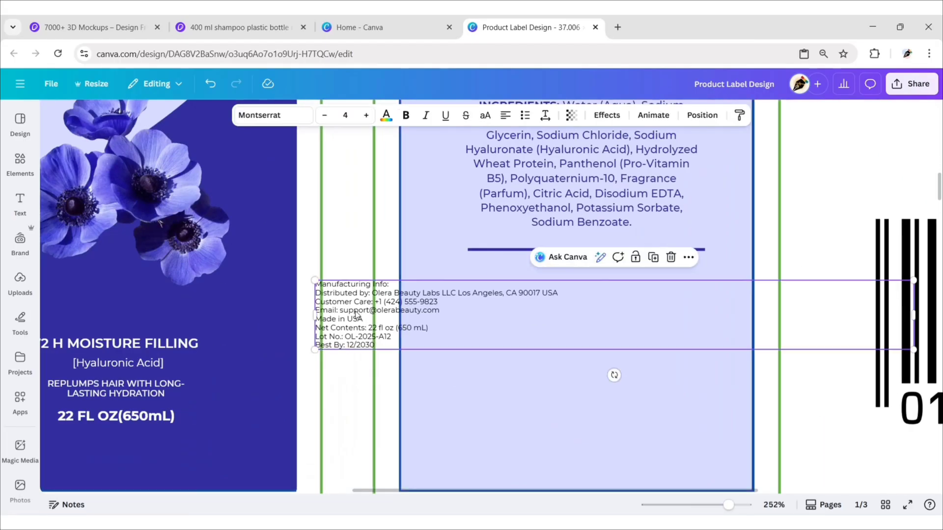
pyautogui.moveTo(478, 328); pyautogui.dragTo(370, 328)
pyautogui.moveTo(792, 319); pyautogui.dragTo(572, 297)
pyautogui.moveTo(697, 315); pyautogui.dragTo(566, 319)
# - Make the "Manufacturing Info:" heading line bold and uppercase
pyautogui.doubleClick(438, 285)
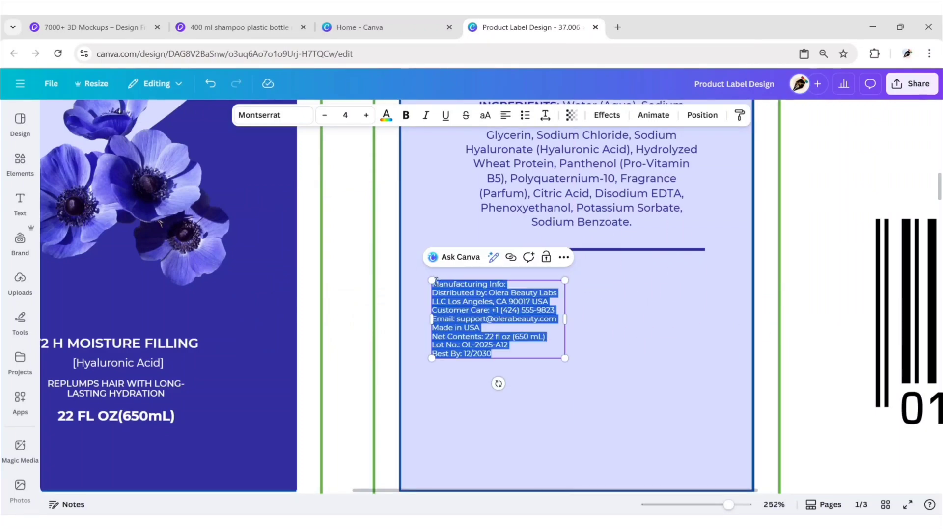
pyautogui.click(436, 282)
pyautogui.moveTo(498, 282); pyautogui.dragTo(507, 281)
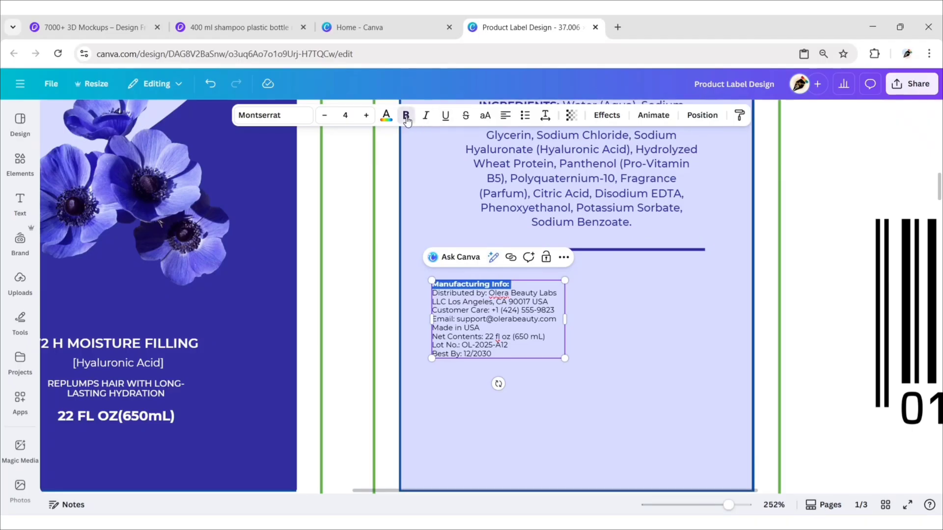
pyautogui.click(485, 116)
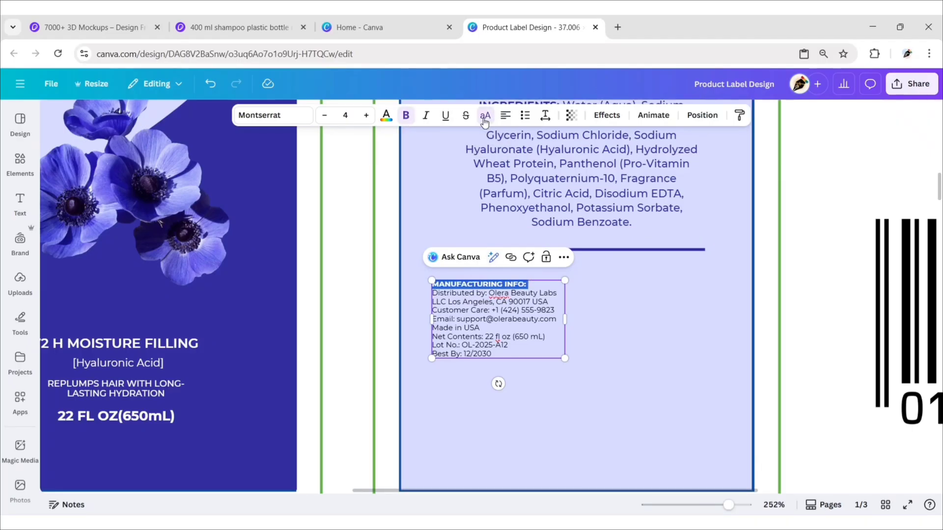
pyautogui.click(807, 255)
# - Rotate the Manufacturing Info text block to -90° and place it just under the lower divider line
pyautogui.scroll(3, 780, 281)
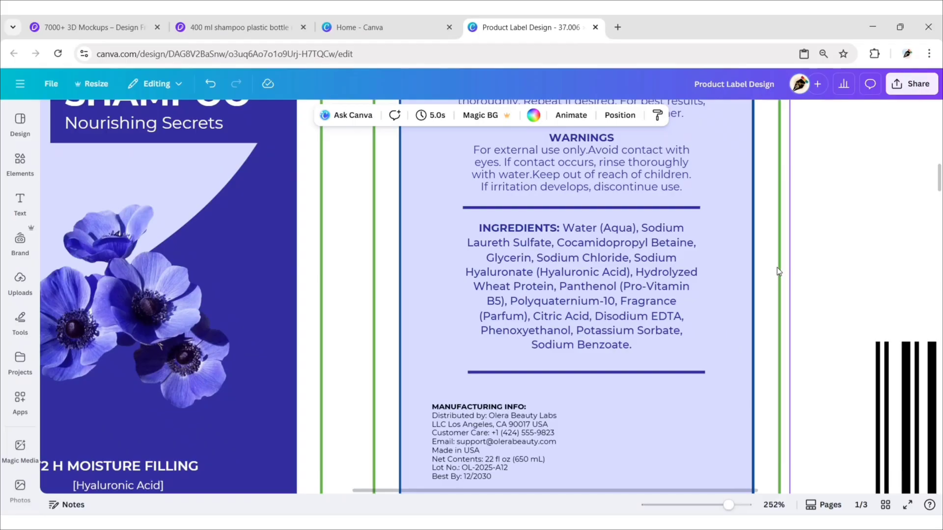
pyautogui.scroll(-2, 777, 268)
pyautogui.click(521, 377)
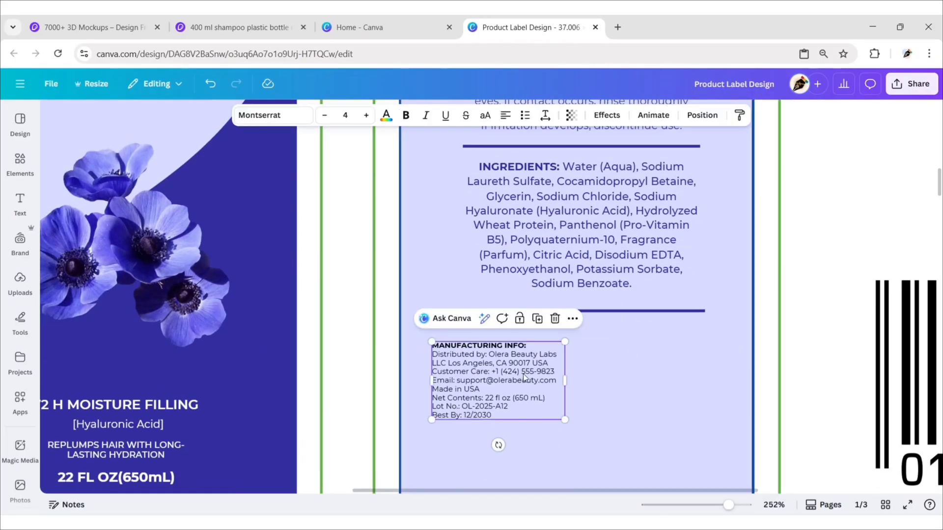
pyautogui.click(690, 120)
pyautogui.click(181, 446)
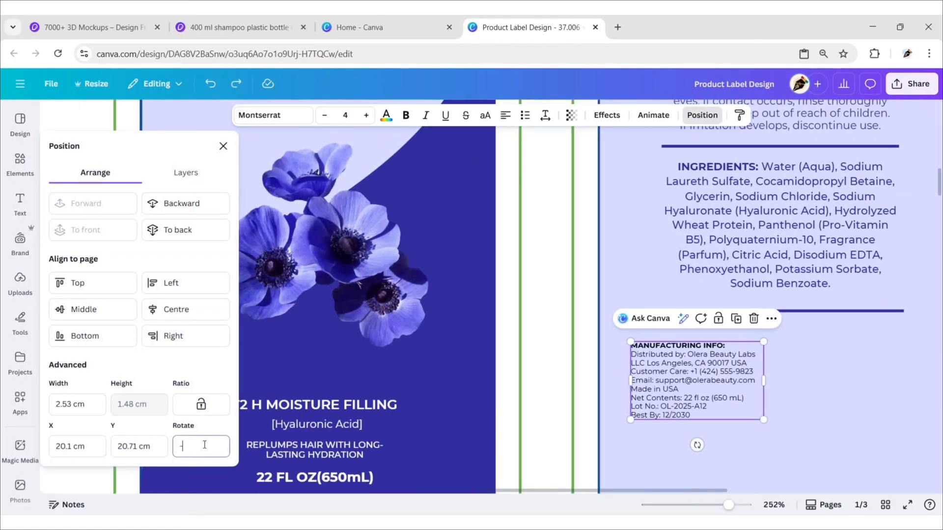
pyautogui.press('Return')
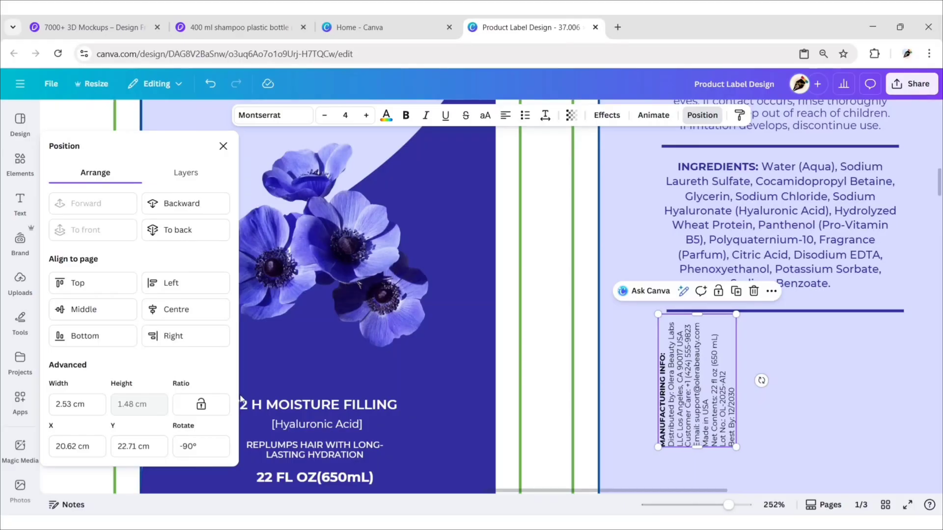
pyautogui.press('Escape')
pyautogui.moveTo(512, 422); pyautogui.dragTo(537, 424)
# - Shorten the lower divider line, centre it under the INGREDIENTS paragraph, and align the Manufacturing Info text with its left end
pyautogui.click(599, 313)
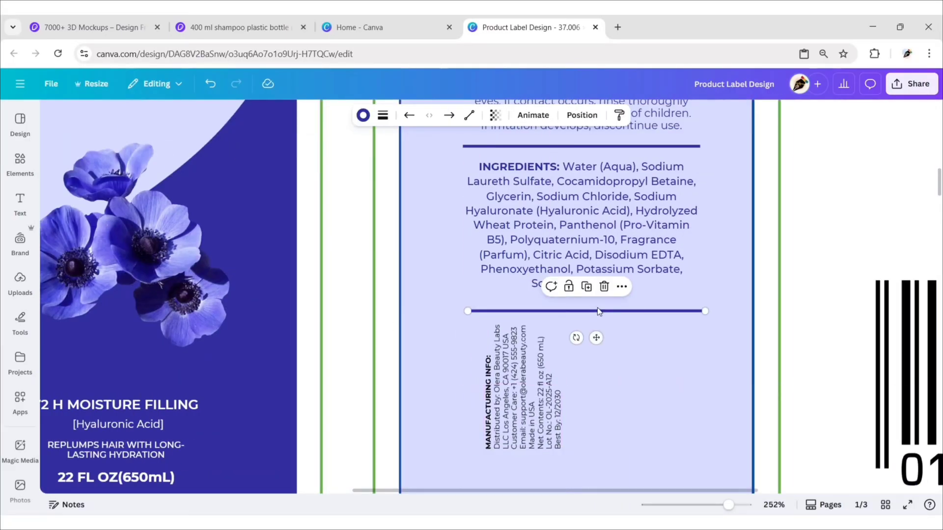
pyautogui.moveTo(468, 311); pyautogui.dragTo(512, 311)
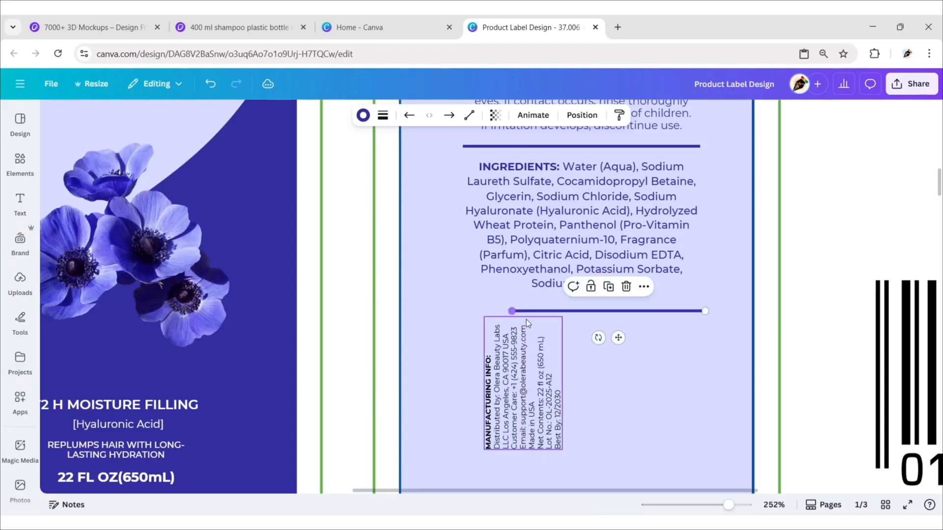
pyautogui.moveTo(619, 338); pyautogui.dragTo(592, 332)
pyautogui.click(540, 420)
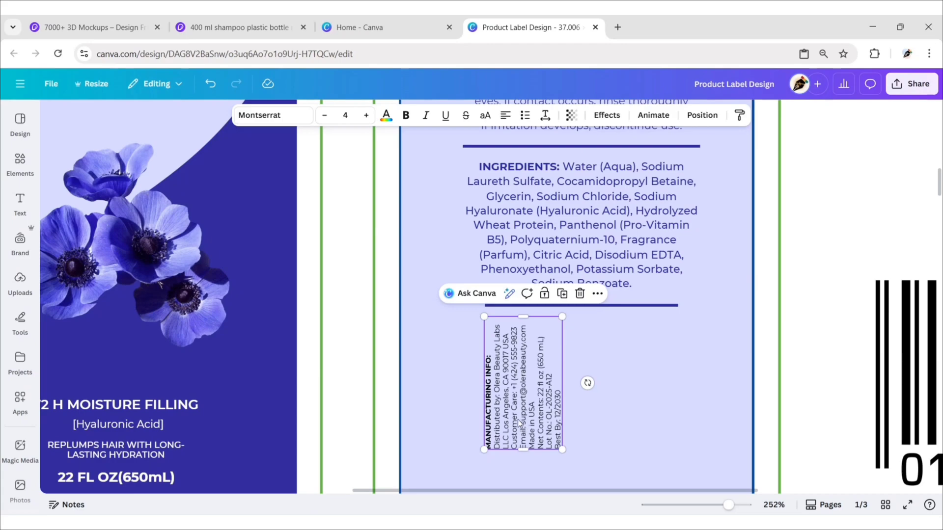
pyautogui.moveTo(520, 422); pyautogui.dragTo(521, 417)
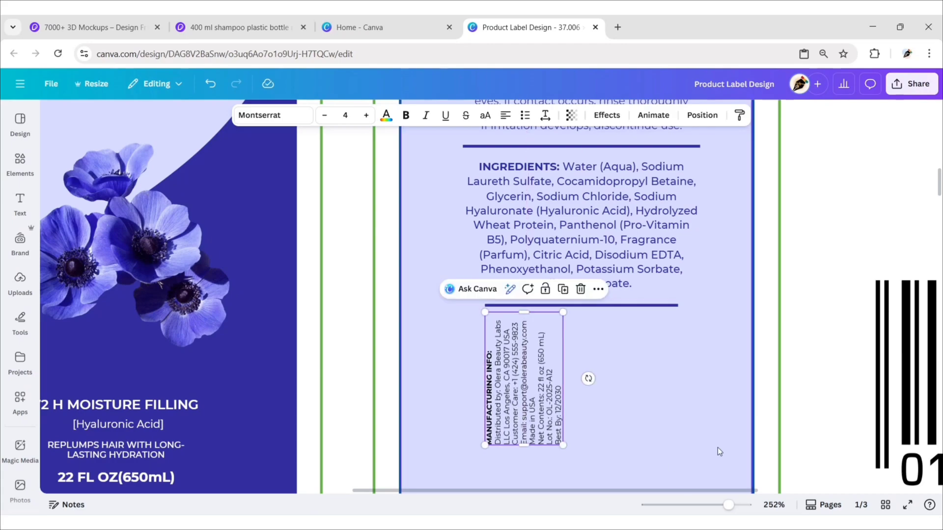
# - Move the barcode onto the back panel beside the Manufacturing Info text and shrink it to about 2.68 × 1.9 cm
pyautogui.moveTo(738, 488); pyautogui.dragTo(767, 481)
pyautogui.click(865, 344)
pyautogui.moveTo(865, 344); pyautogui.dragTo(543, 321)
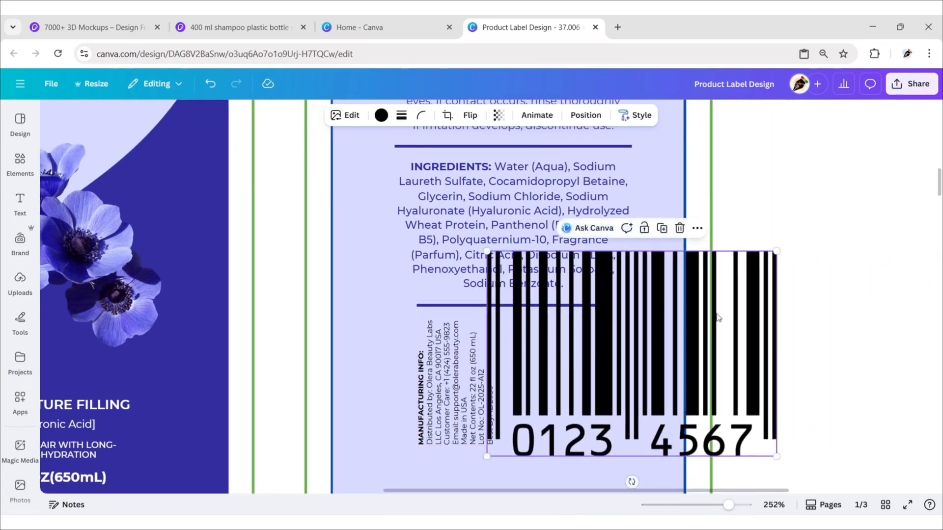
pyautogui.moveTo(776, 253); pyautogui.dragTo(628, 358)
pyautogui.moveTo(587, 418); pyautogui.dragTo(606, 391)
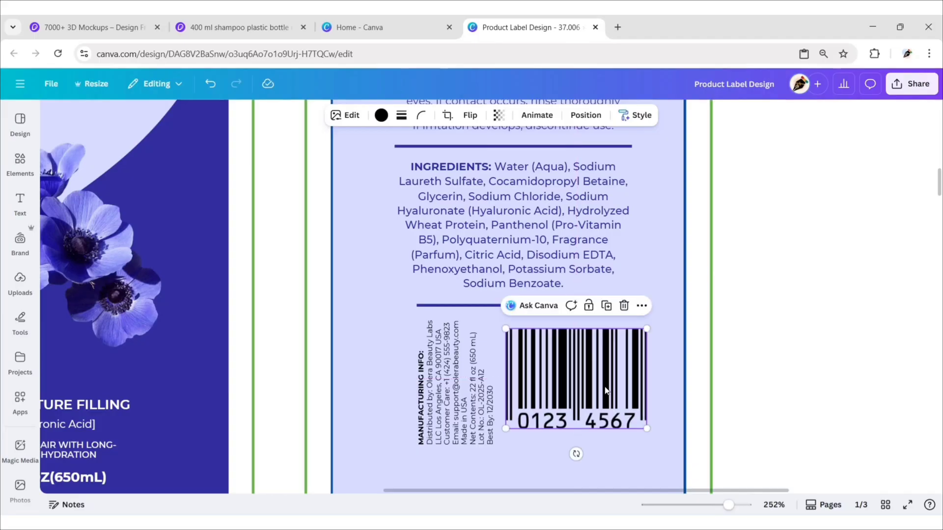
# - Rotate the barcode to -90° and shrink it slightly, aligning it with the divider line's right end and the text block's bottom
pyautogui.click(586, 115)
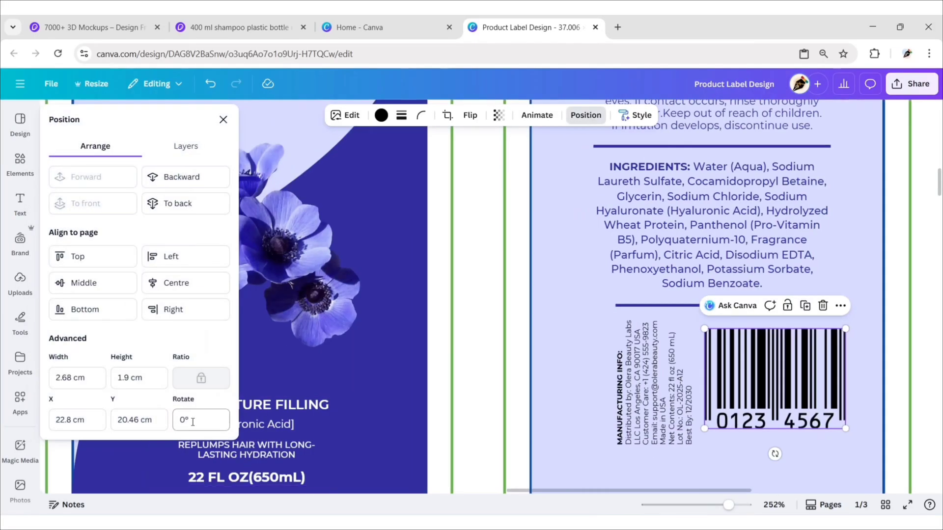
pyautogui.press('Return')
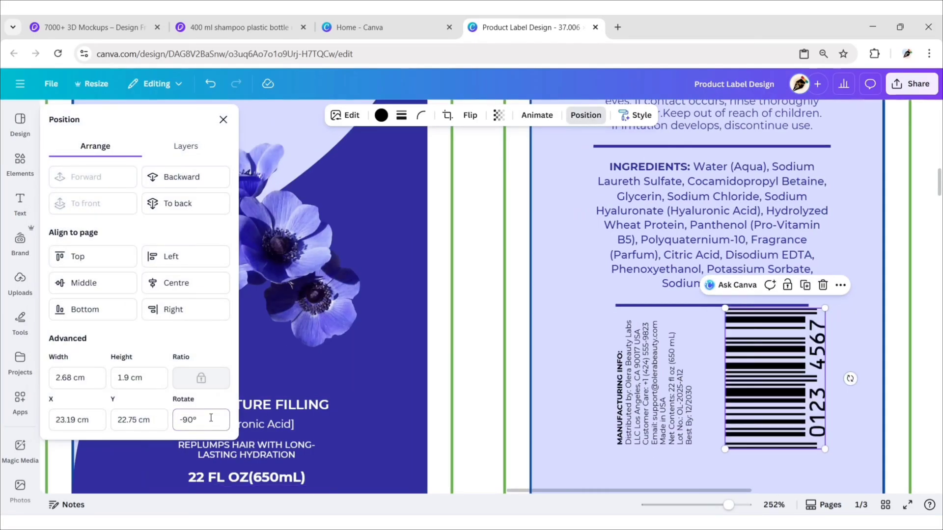
pyautogui.click(586, 115)
pyautogui.moveTo(578, 410); pyautogui.dragTo(569, 408)
pyautogui.moveTo(618, 306); pyautogui.dragTo(610, 326)
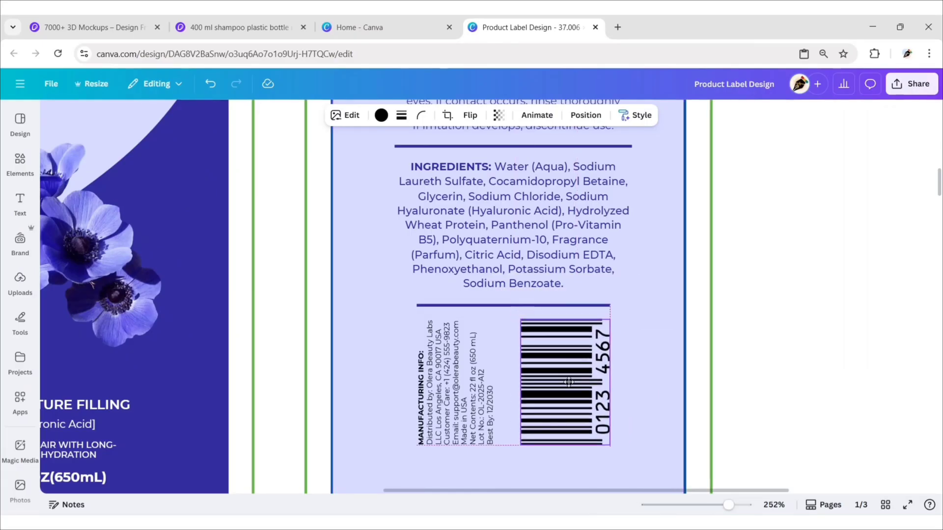
pyautogui.moveTo(563, 383); pyautogui.dragTo(570, 383)
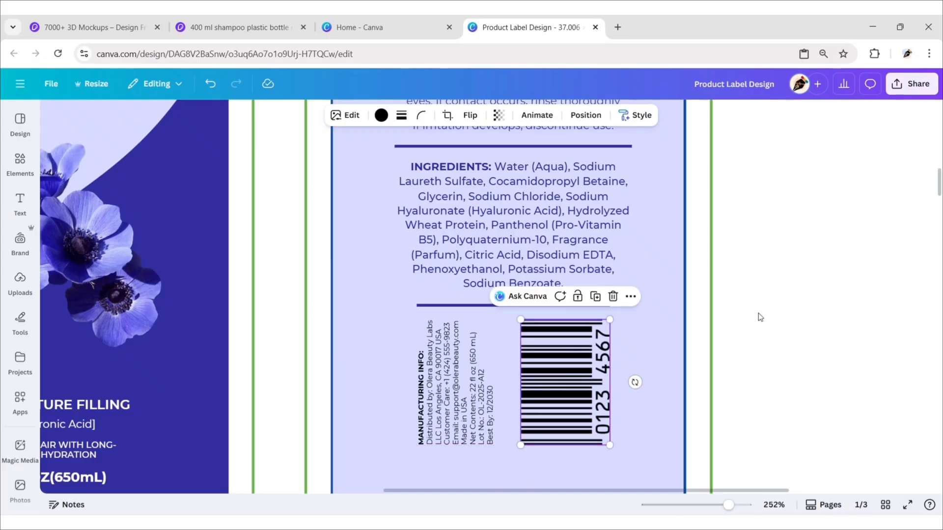
pyautogui.click(760, 316)
# - Colour the Manufacturing Info text the document's dark indigo
pyautogui.click(469, 364)
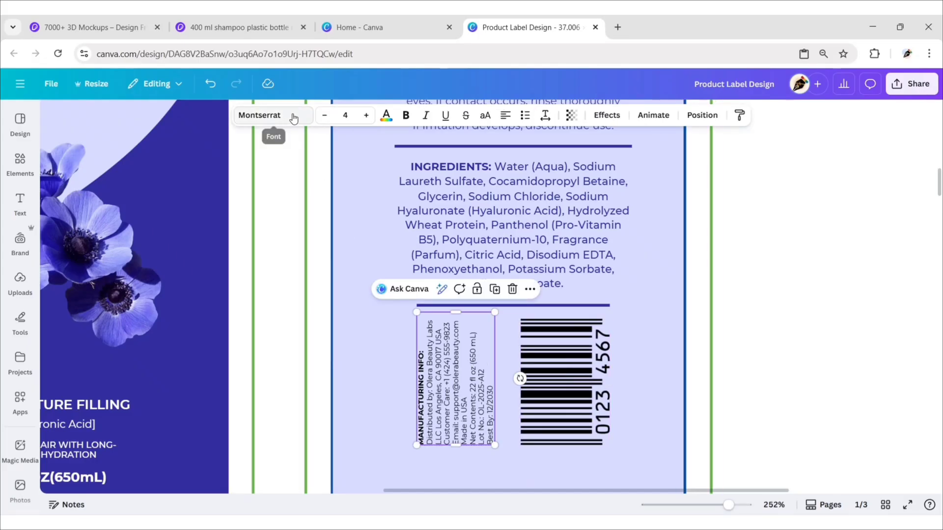
pyautogui.click(386, 115)
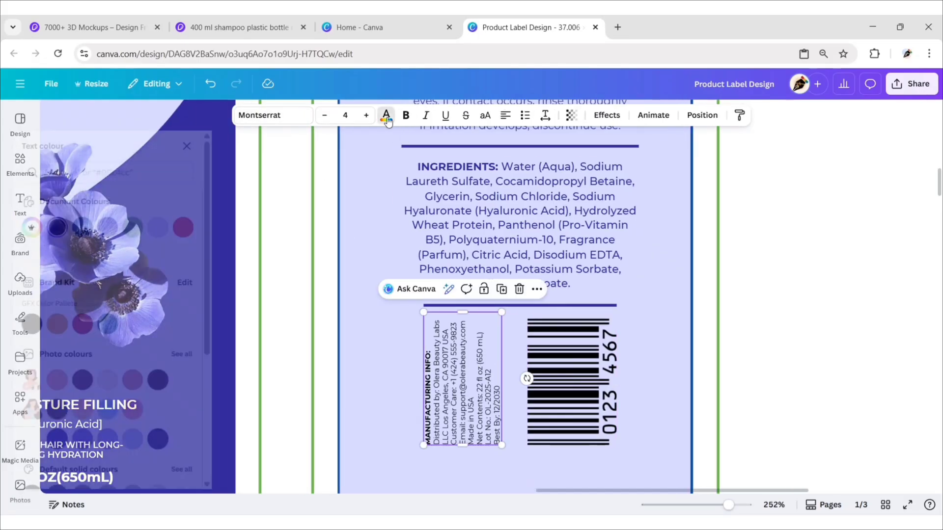
pyautogui.click(134, 228)
pyautogui.click(765, 367)
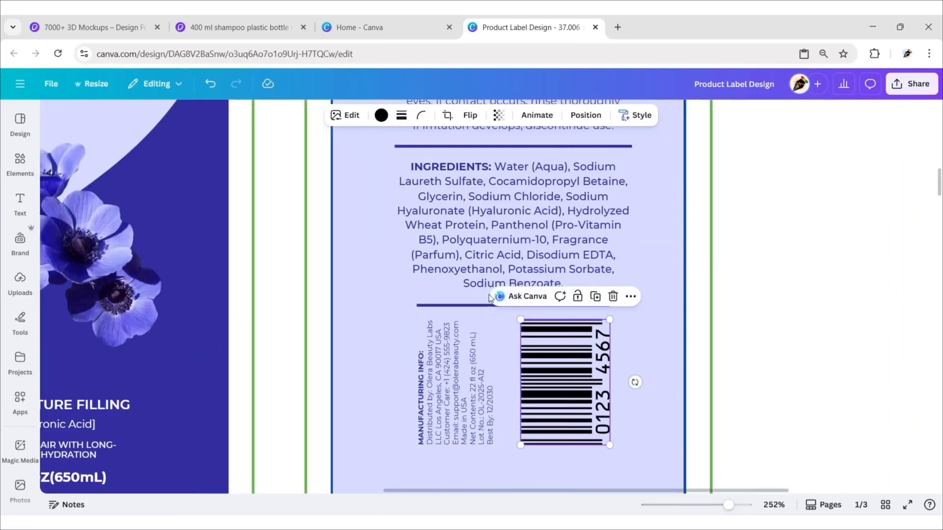
# - Recolour the barcode from black to the document's indigo #322699
pyautogui.click(382, 115)
pyautogui.click(134, 201)
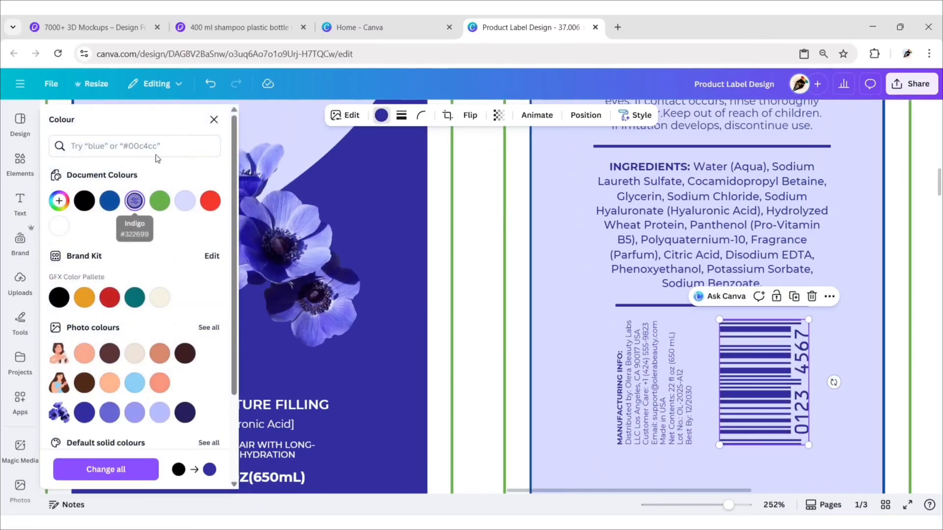
pyautogui.click(213, 120)
pyautogui.click(770, 426)
# - Download only the current page (Page 1) as a PDF Print file with the CMYK colour profile
pyautogui.click(775, 506)
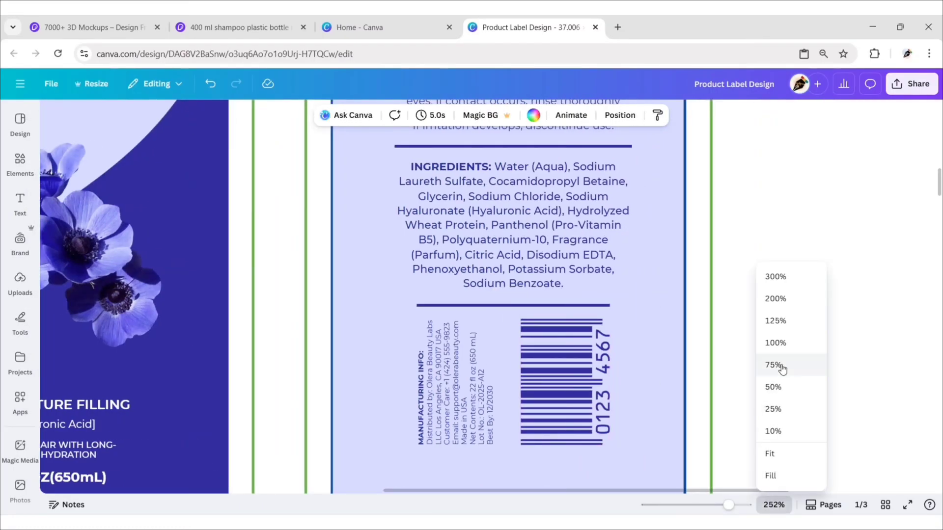
pyautogui.click(771, 365)
pyautogui.click(909, 87)
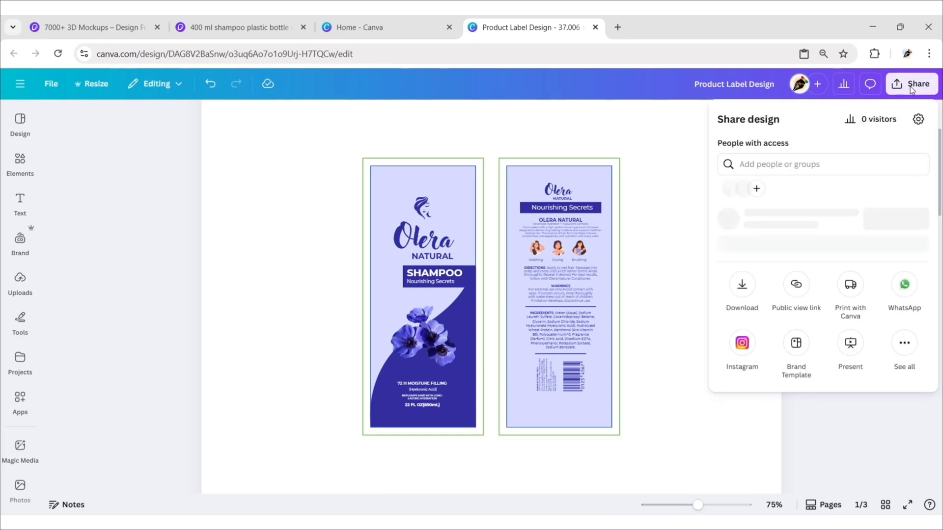
pyautogui.click(742, 307)
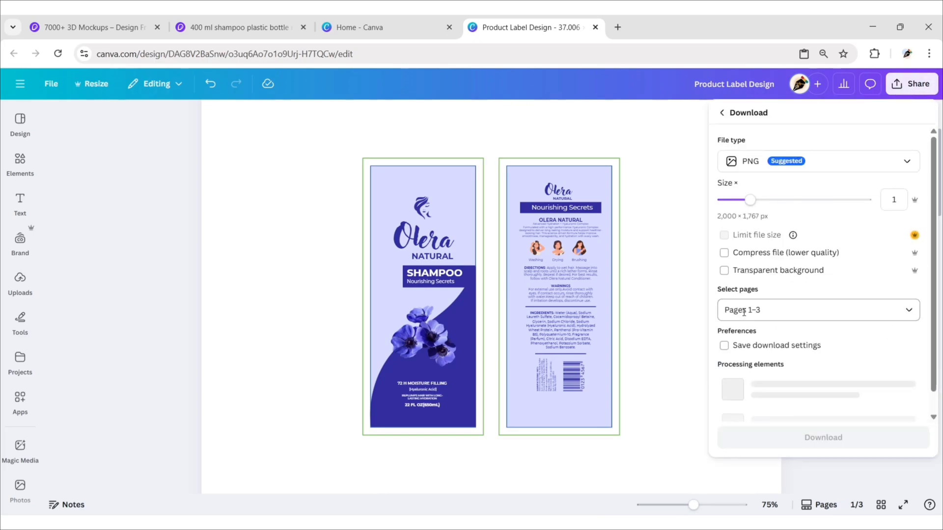
pyautogui.click(915, 162)
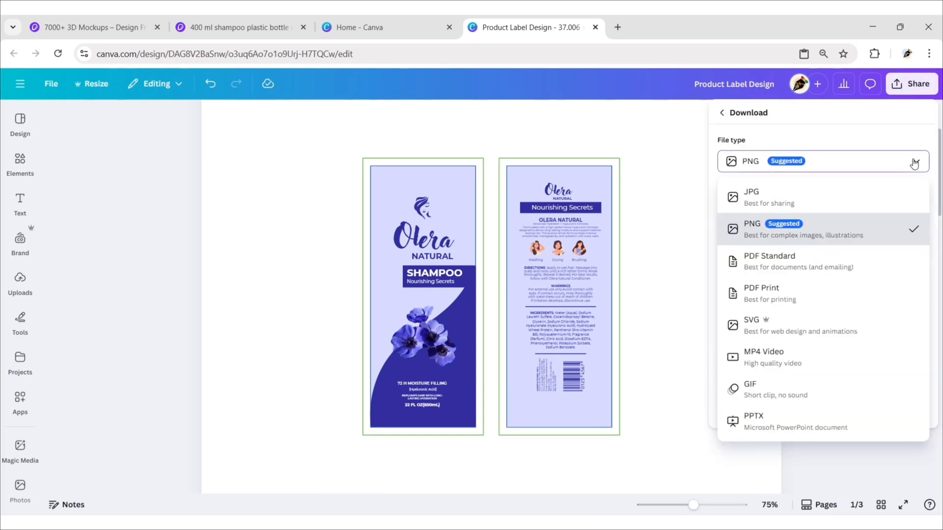
pyautogui.click(782, 293)
pyautogui.click(922, 265)
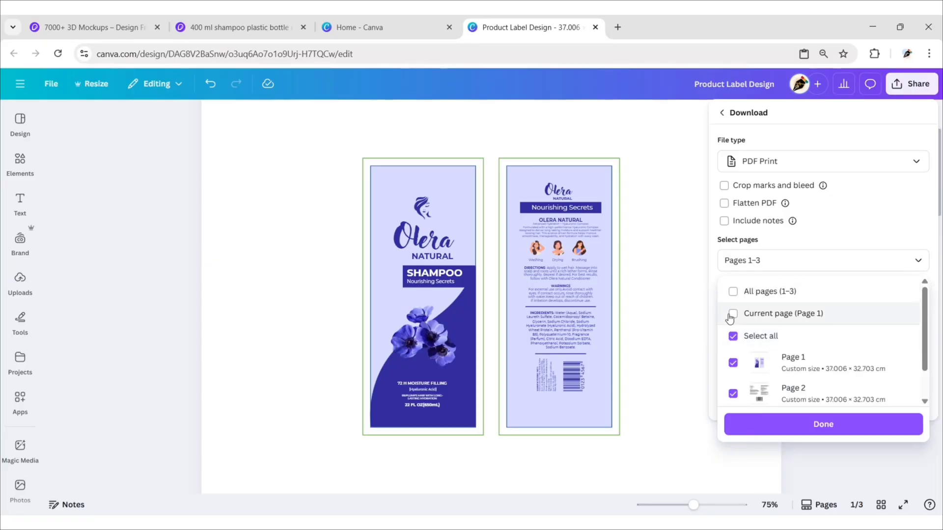
pyautogui.click(823, 425)
pyautogui.click(825, 303)
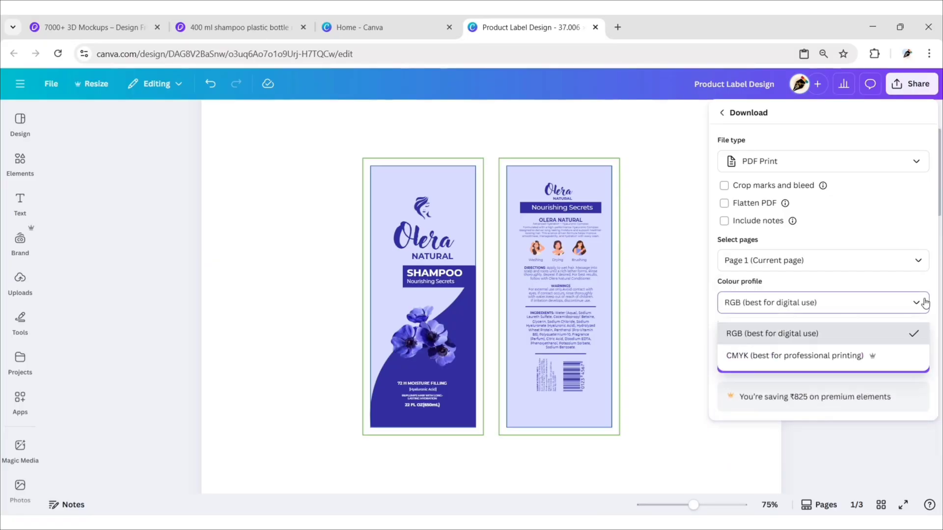
pyautogui.click(801, 356)
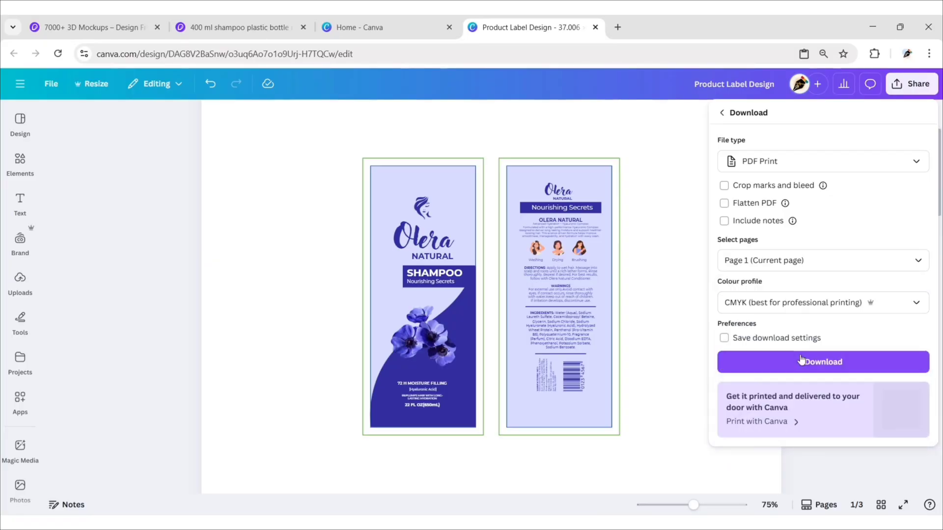
pyautogui.click(825, 362)
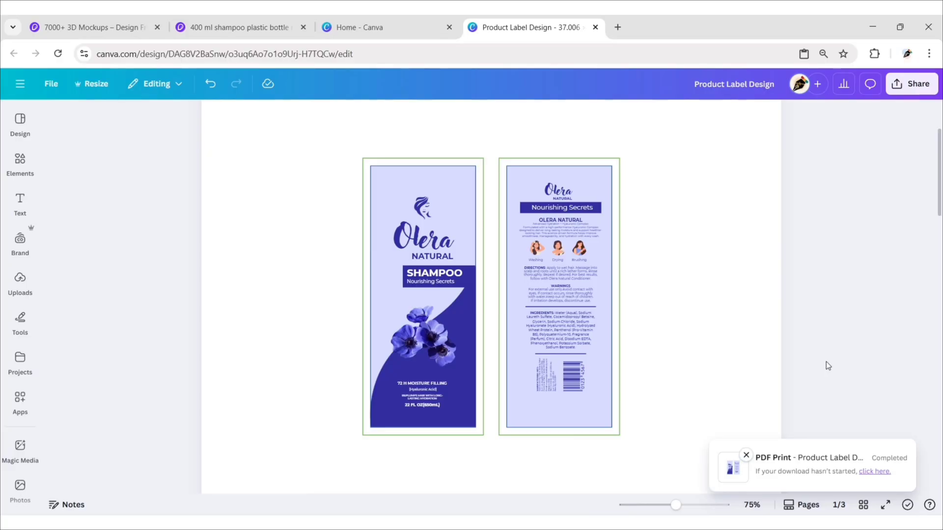
# - Remove the dieline outlines around both label panels and download only the current page (Page 1) as a PNG
pyautogui.click(618, 322)
pyautogui.click(569, 430)
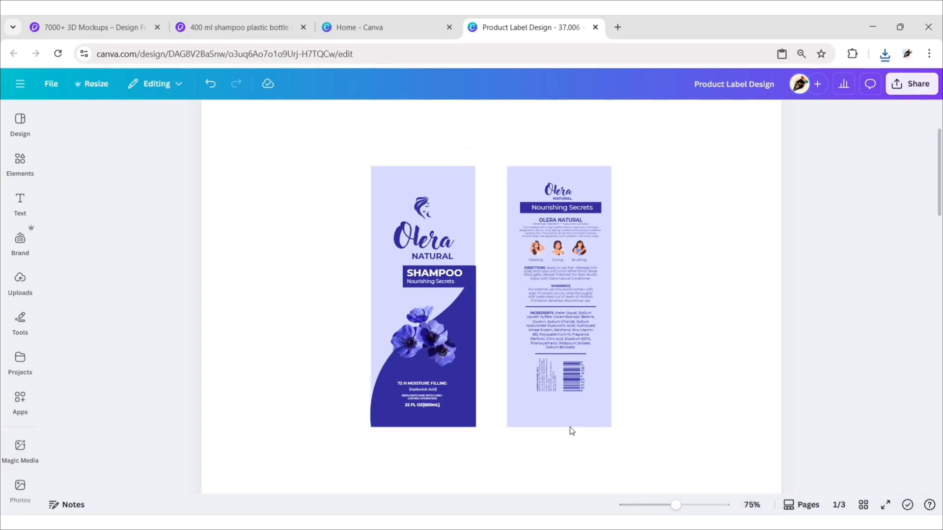
pyautogui.click(913, 84)
pyautogui.click(741, 312)
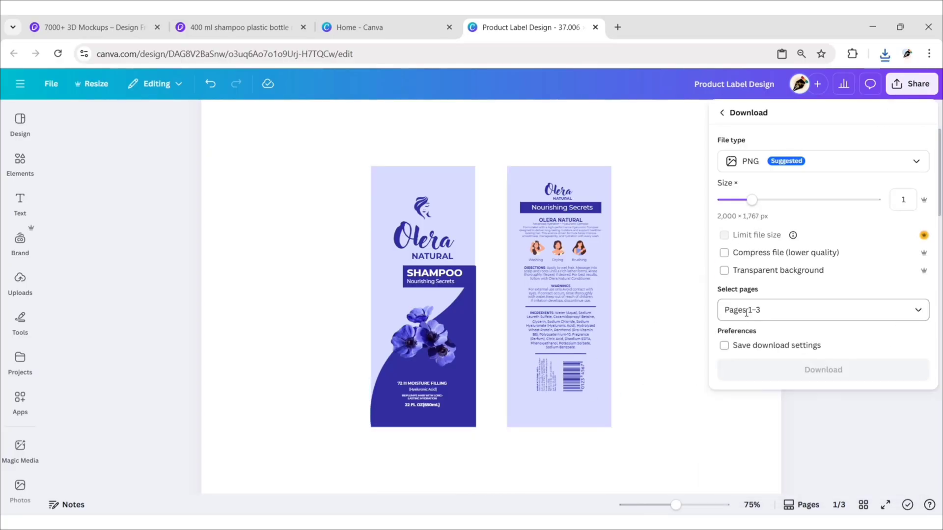
pyautogui.click(899, 311)
pyautogui.click(733, 363)
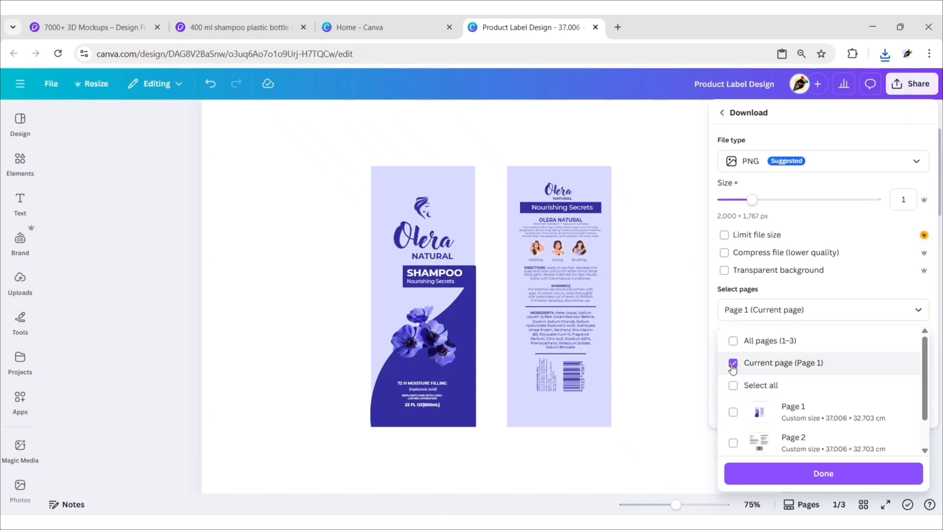
pyautogui.click(823, 471)
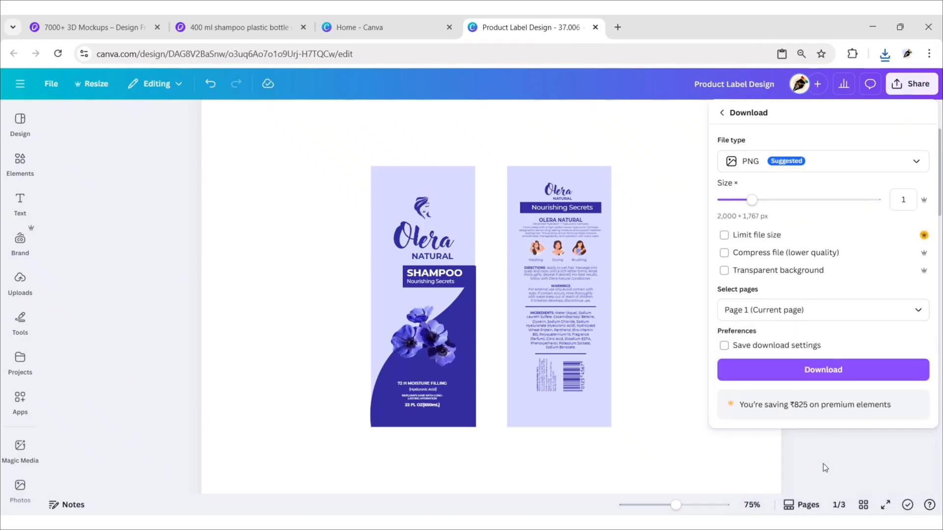
pyautogui.click(836, 373)
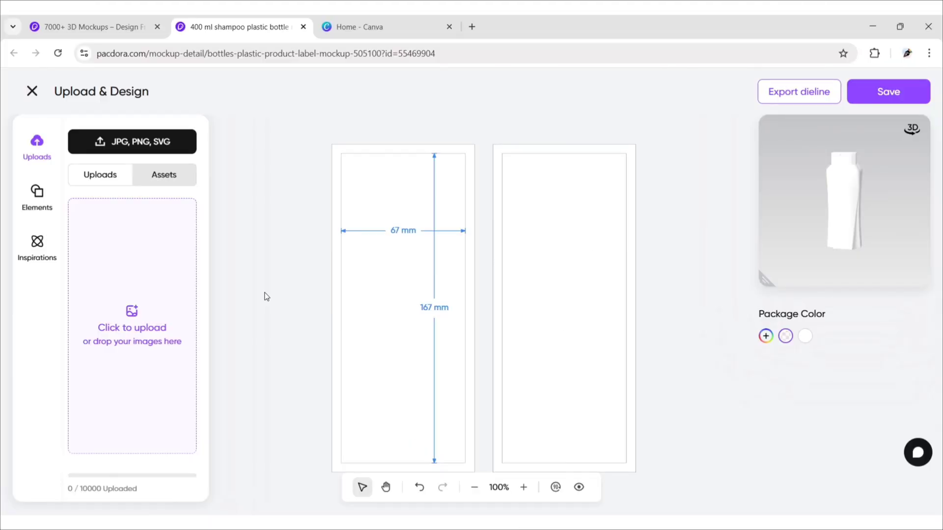
# - In Pacdora's shampoo bottle editor, upload the Shampoo Label PNG from Downloads
pyautogui.click(129, 308)
pyautogui.click(295, 120)
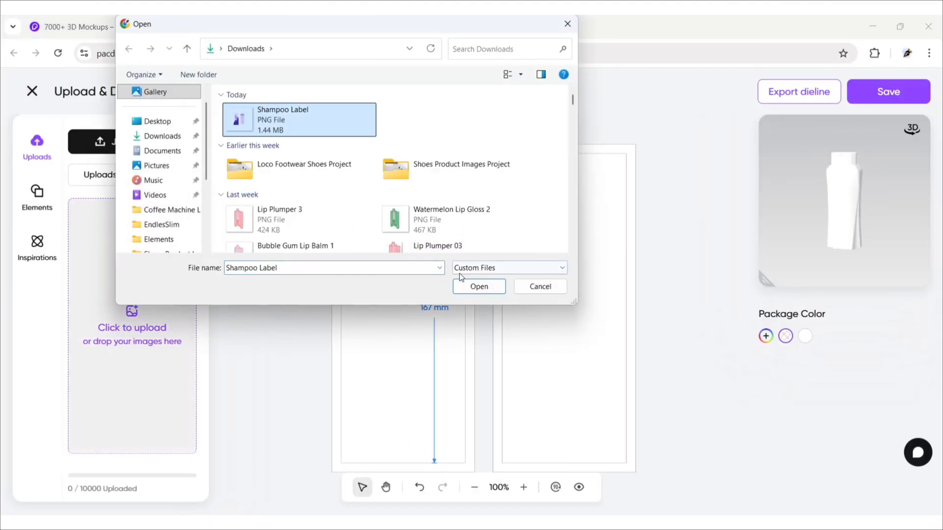
pyautogui.click(469, 286)
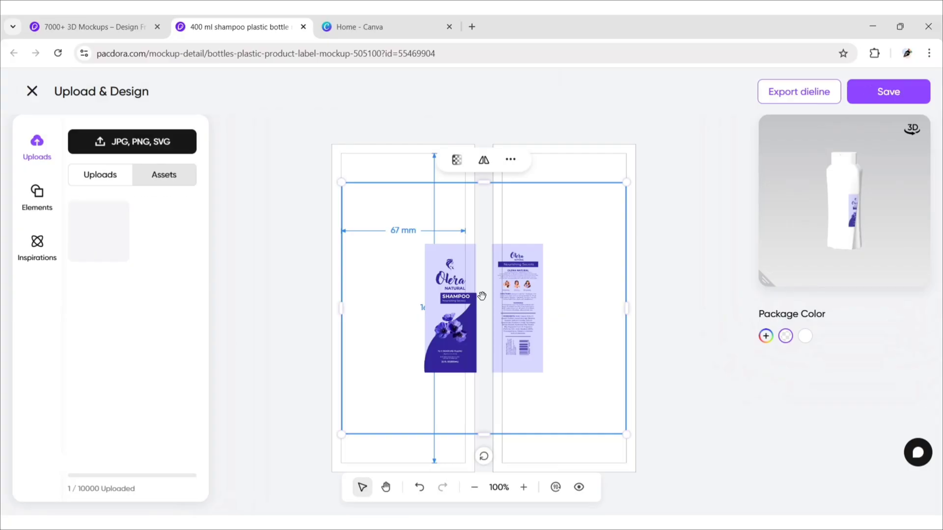
# - Enlarge the uploaded label image and crop away the empty margins on all four sides of the artwork
pyautogui.moveTo(482, 297); pyautogui.dragTo(395, 203)
pyautogui.moveTo(542, 343); pyautogui.dragTo(667, 449)
pyautogui.moveTo(464, 403); pyautogui.dragTo(464, 331)
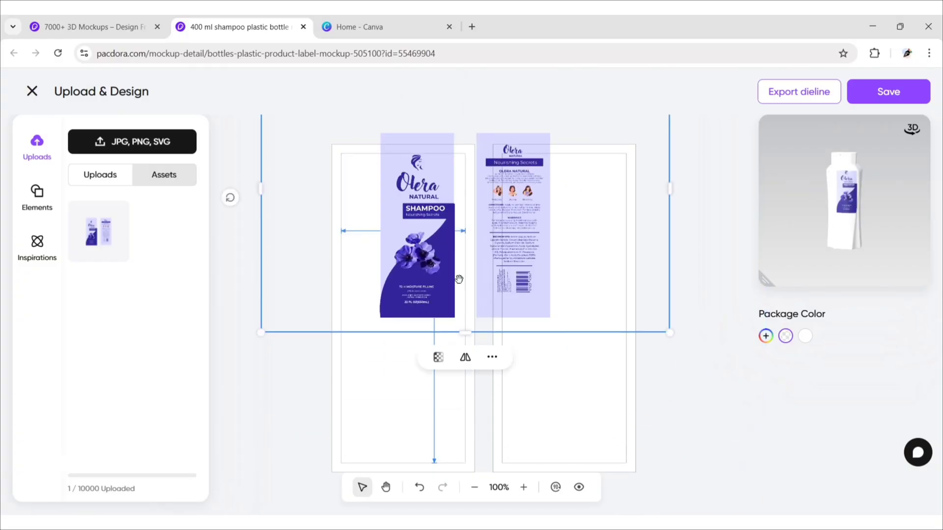
pyautogui.moveTo(646, 288); pyautogui.dragTo(537, 314)
pyautogui.moveTo(238, 288); pyautogui.dragTo(345, 289)
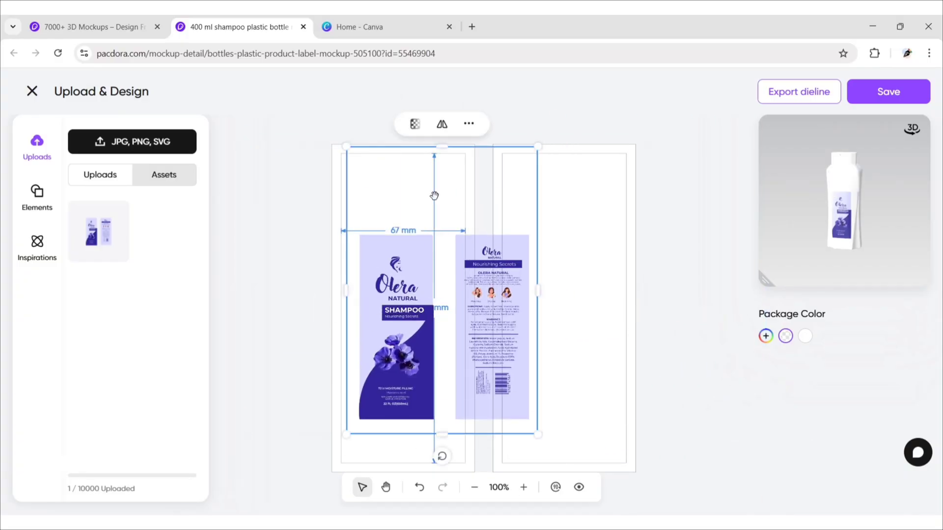
pyautogui.moveTo(440, 147)
pyautogui.mouseDown()
pyautogui.moveTo(446, 246)
pyautogui.moveTo(427, 152)
pyautogui.mouseUp()
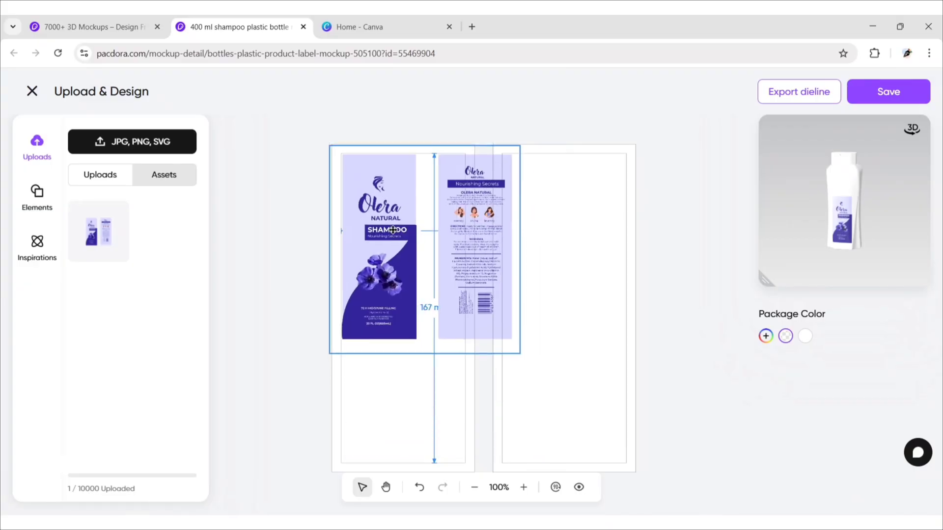
# - Scale and position the cropped artwork so both panels fill the front and back dieline areas, and save it to the mockup
pyautogui.moveTo(515, 348); pyautogui.dragTo(647, 467)
pyautogui.moveTo(466, 356); pyautogui.dragTo(458, 352)
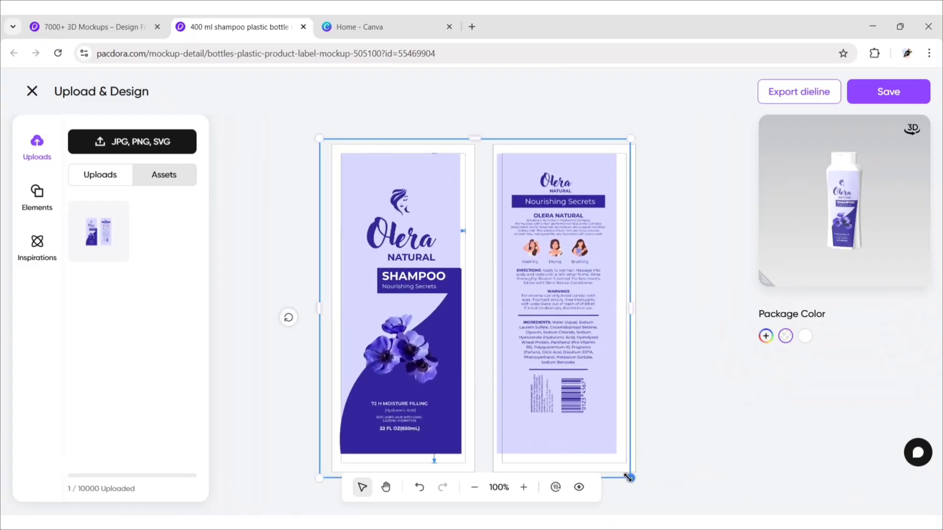
pyautogui.moveTo(627, 476); pyautogui.dragTo(638, 485)
pyautogui.moveTo(415, 341); pyautogui.dragTo(421, 343)
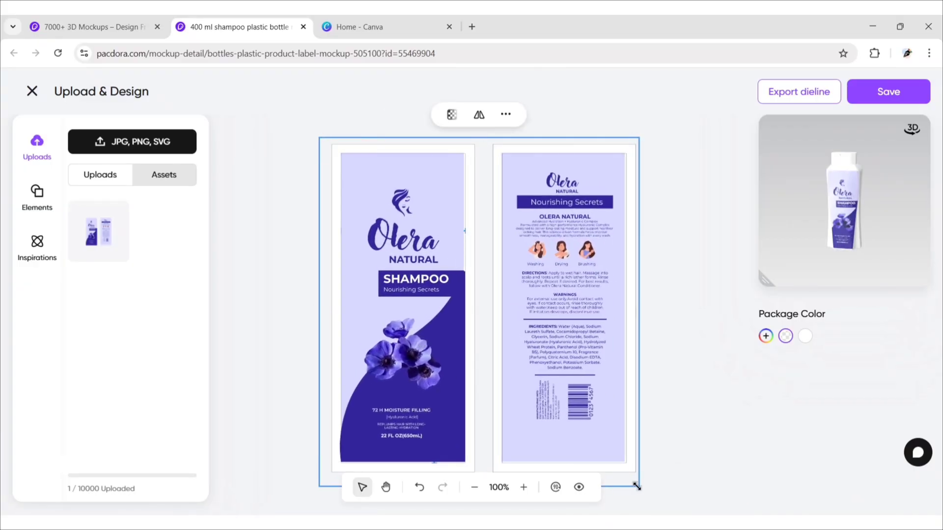
pyautogui.moveTo(638, 486); pyautogui.dragTo(640, 488)
pyautogui.moveTo(489, 353); pyautogui.dragTo(474, 335)
pyautogui.click(705, 411)
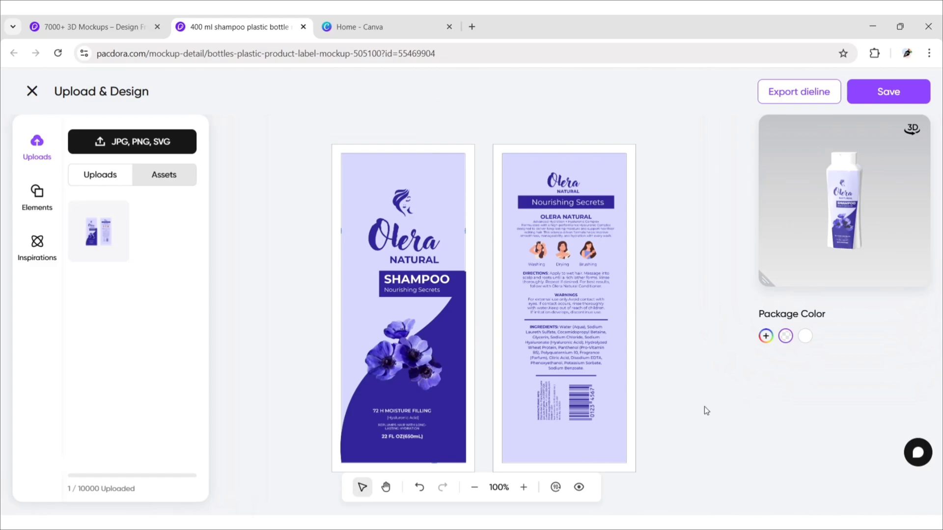
pyautogui.click(872, 93)
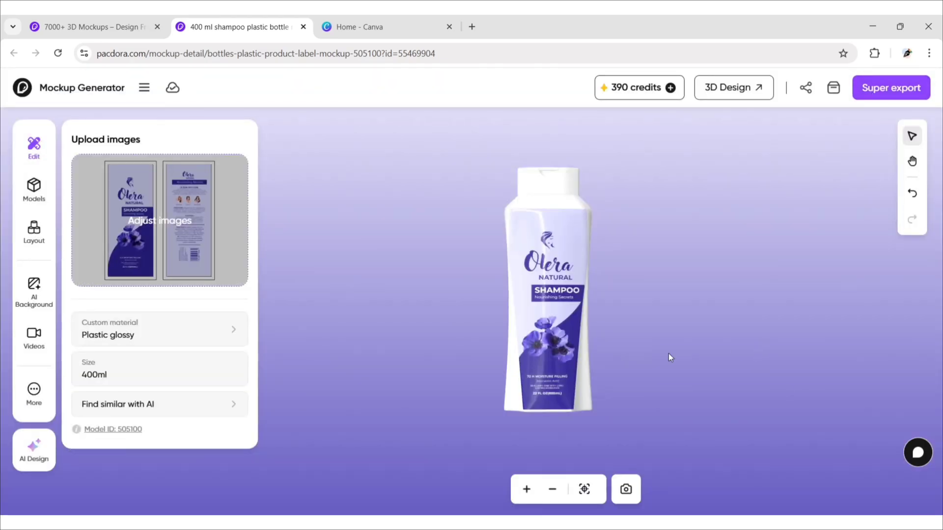
# - Set the bottle's Body colour to #d7d9ff in the custom material settings
pyautogui.click(187, 336)
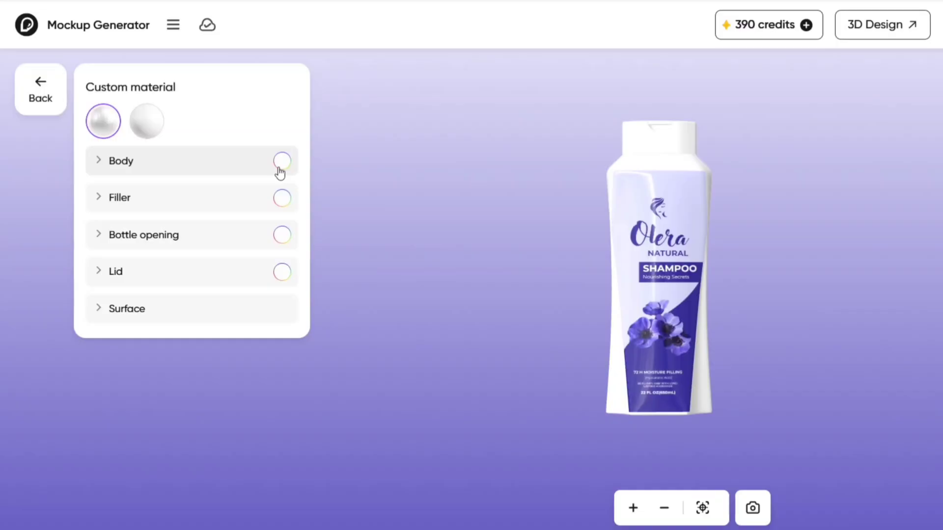
pyautogui.click(281, 167)
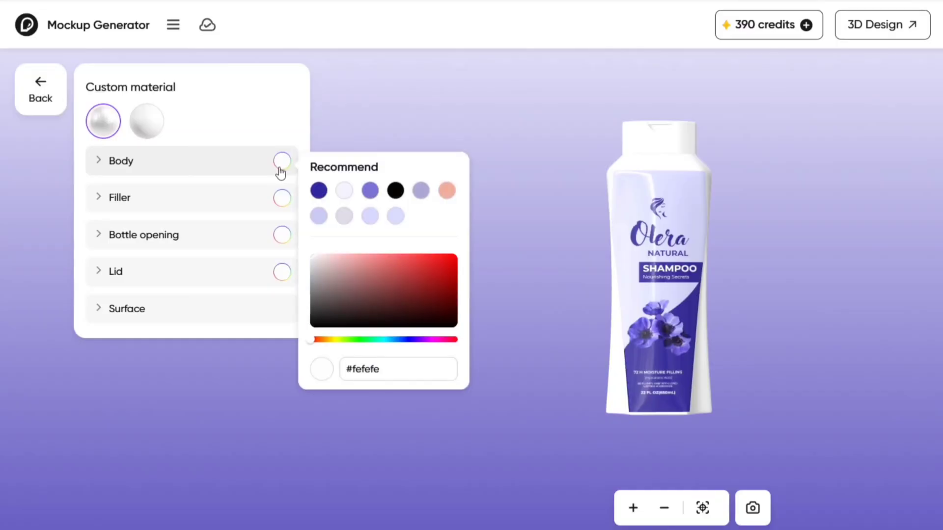
pyautogui.moveTo(391, 373); pyautogui.dragTo(342, 375)
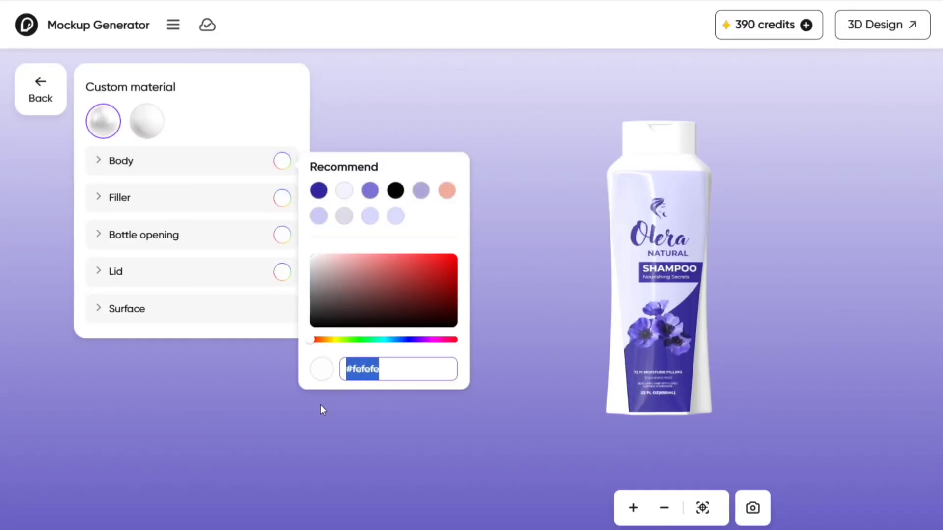
pyautogui.press('super+v')
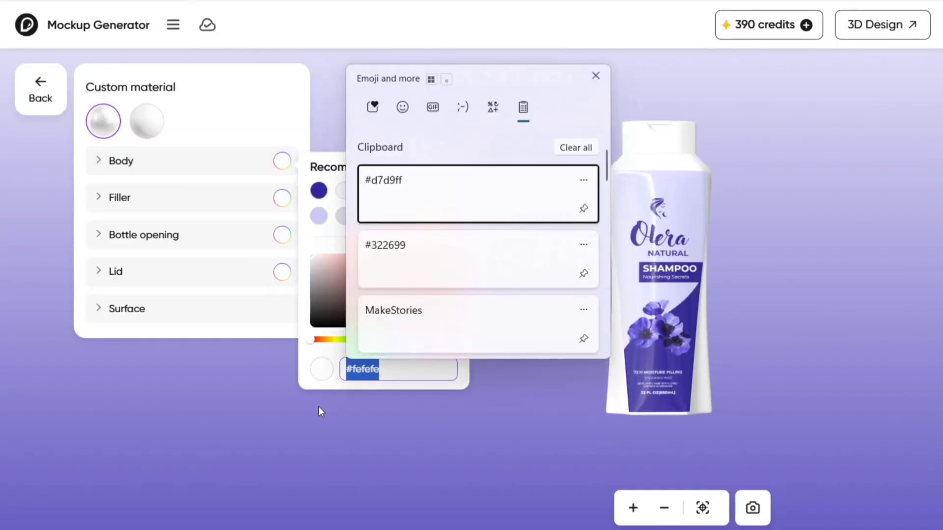
pyautogui.click(397, 186)
pyautogui.click(486, 283)
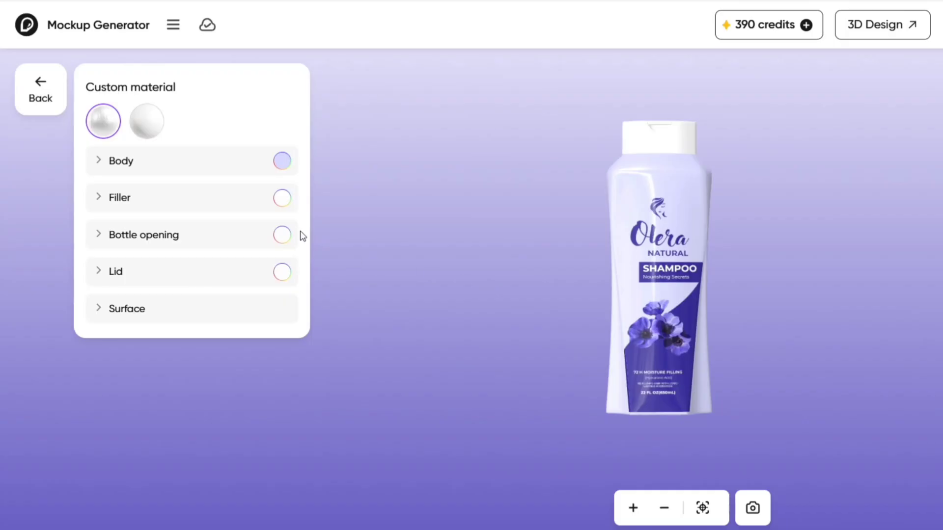
# - Set the Bottle opening colour to #322699
pyautogui.click(283, 234)
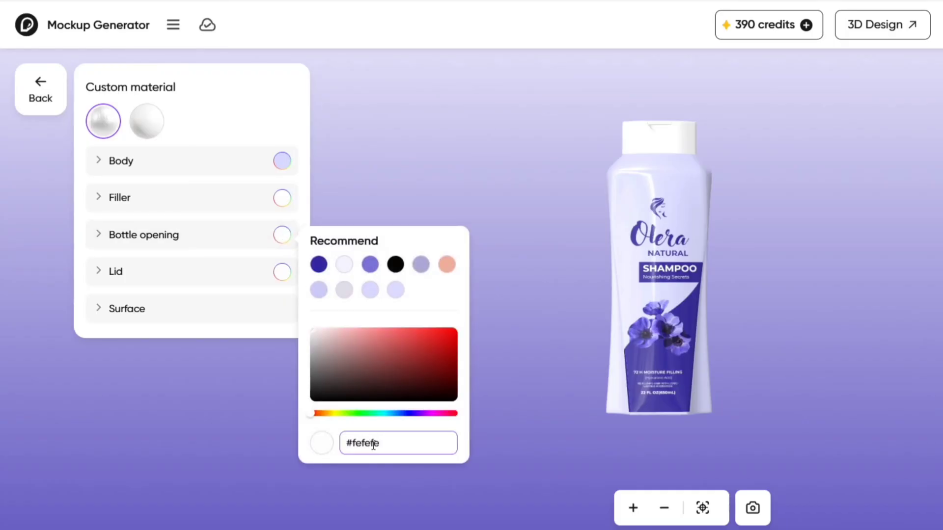
pyautogui.hotkey('ctrl', 'a')
pyautogui.press('super+v')
pyautogui.click(412, 338)
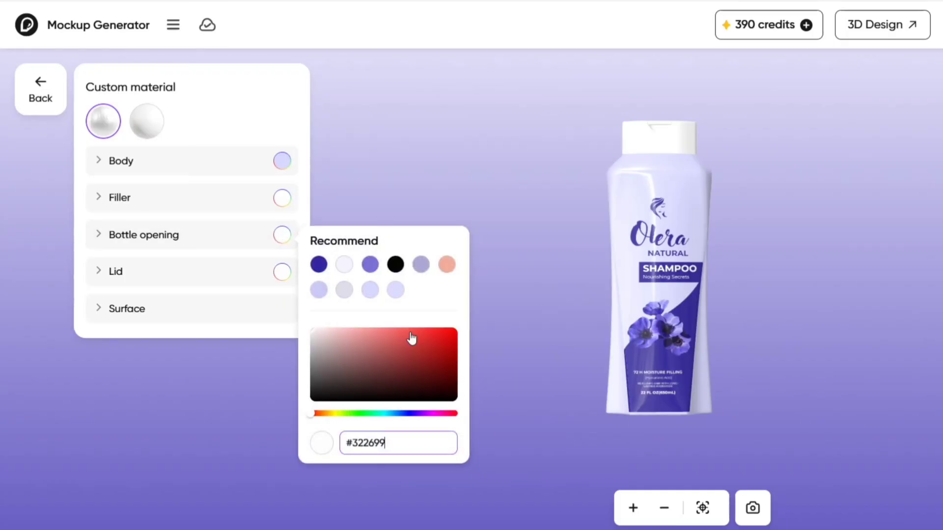
pyautogui.click(464, 366)
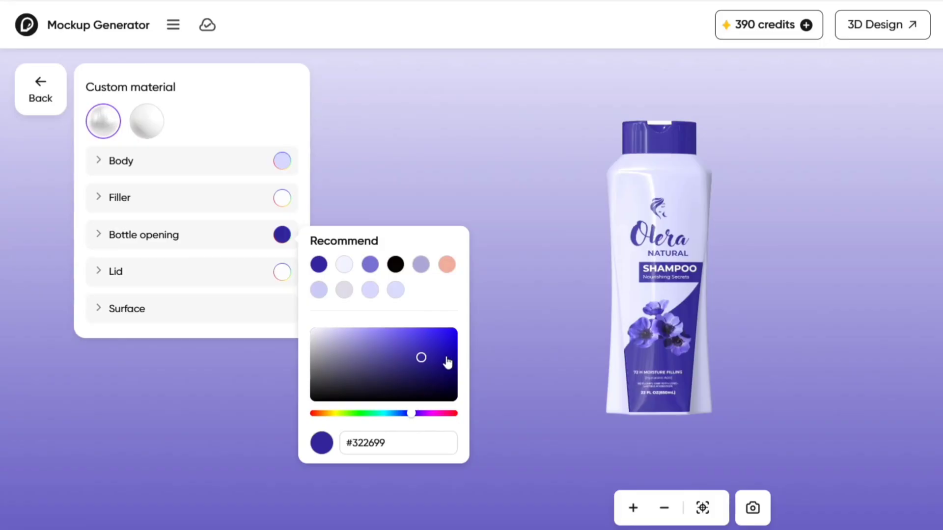
# - Set the Lid colour to #d7d9ff
pyautogui.click(283, 272)
pyautogui.click(376, 480)
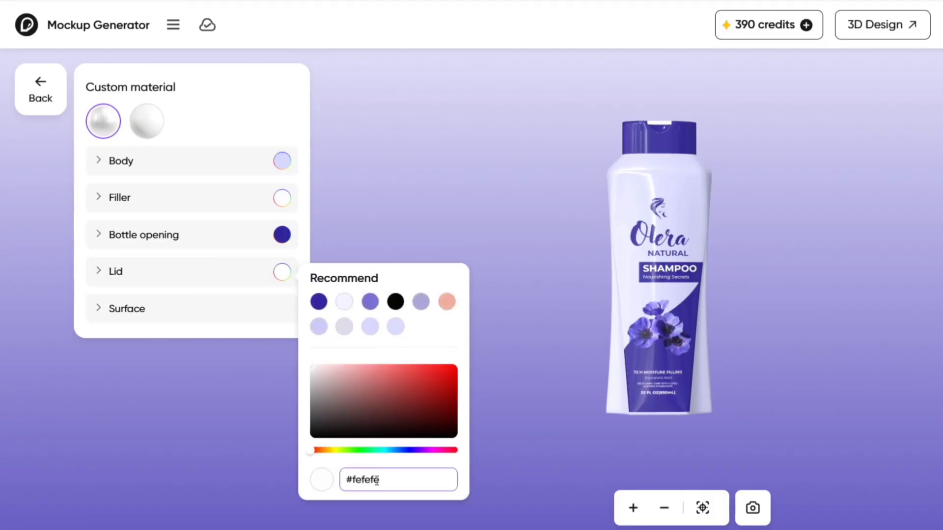
pyautogui.hotkey('ctrl', 'a')
pyautogui.press('super+v')
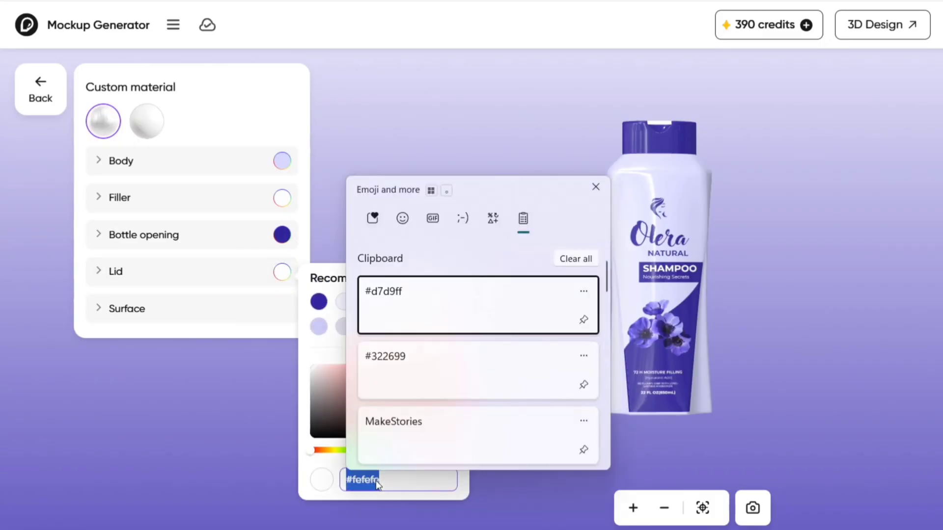
pyautogui.press('Return')
pyautogui.click(462, 350)
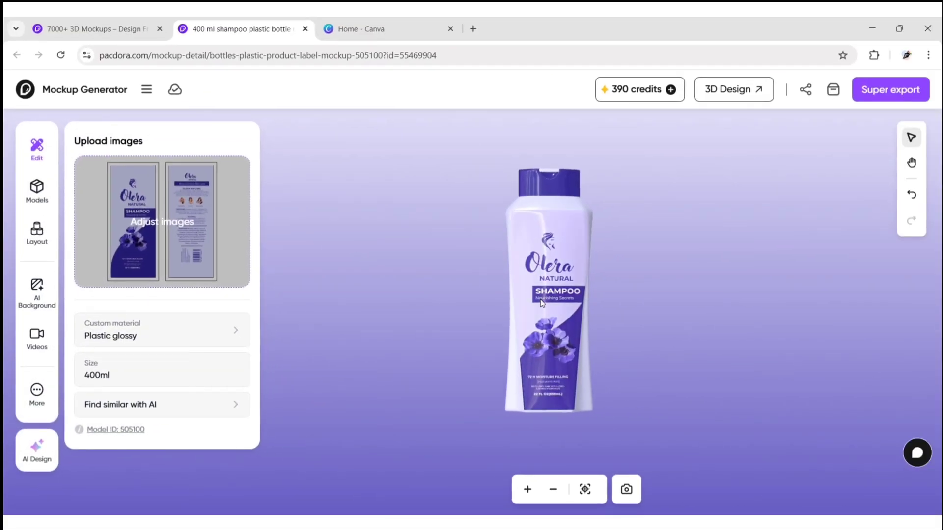
# - Turn the bottle to a slightly angled front view and open it in the AI background generator
pyautogui.moveTo(352, 241); pyautogui.dragTo(548, 332)
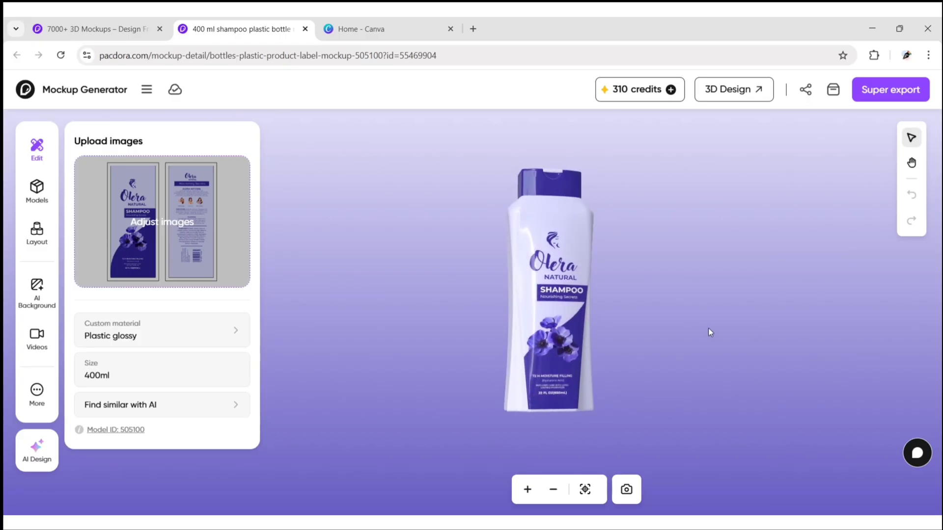
pyautogui.click(36, 294)
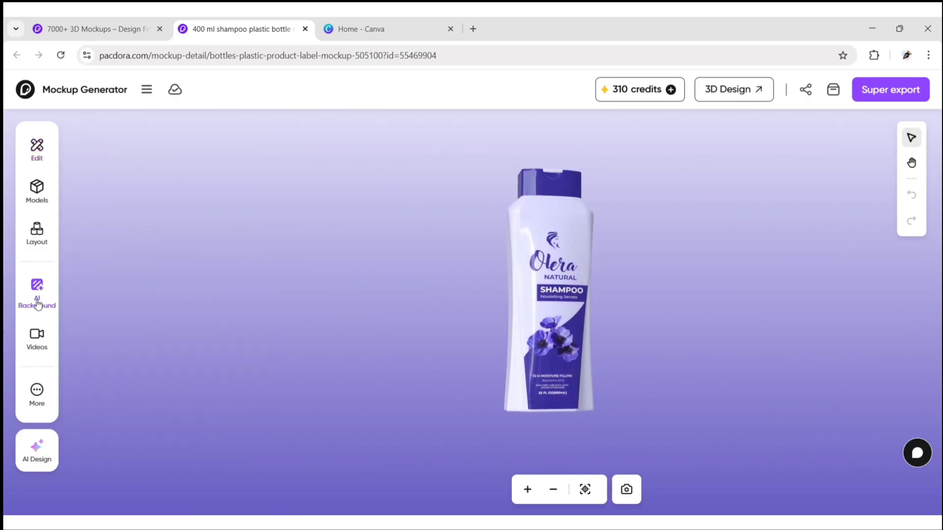
pyautogui.click(160, 142)
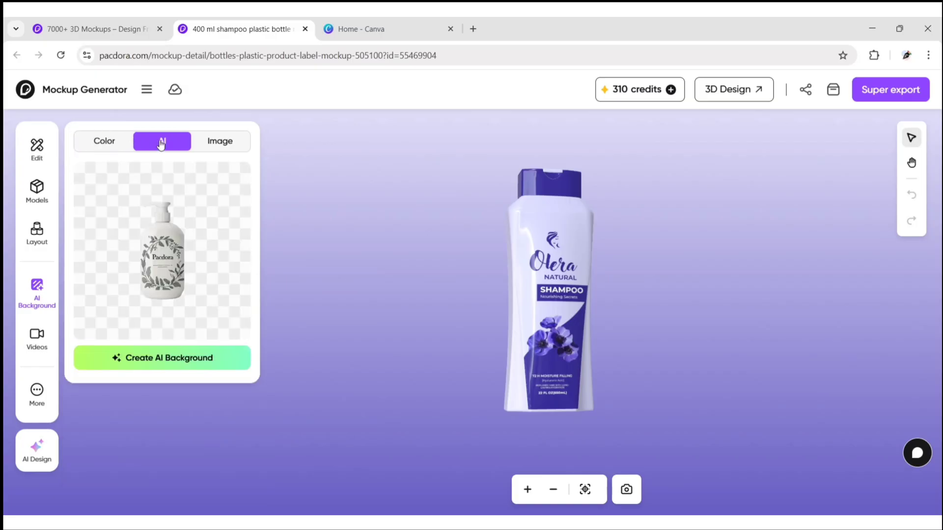
pyautogui.click(169, 361)
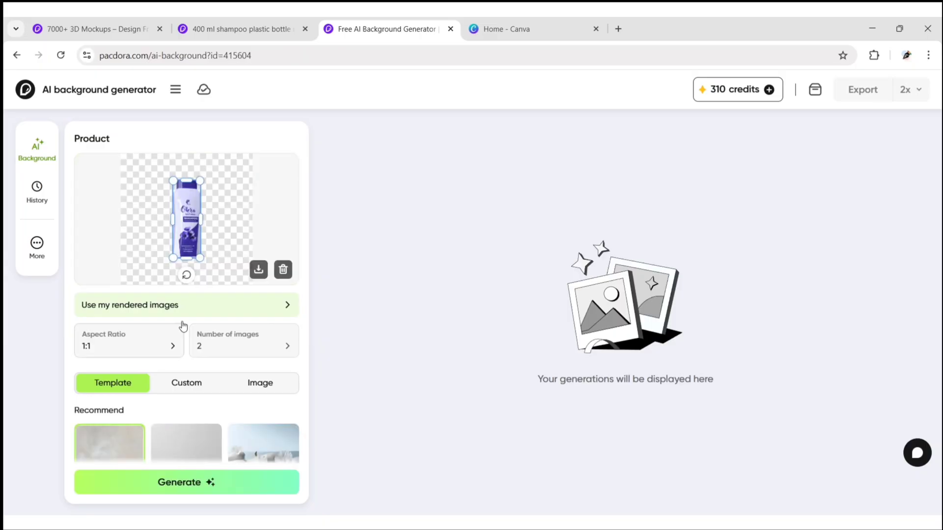
# - Shift the bottle slightly left and down in the product frame and generate two 1:1 backgrounds from the Indoor template with the folded towel
pyautogui.moveTo(186, 224); pyautogui.dragTo(175, 231)
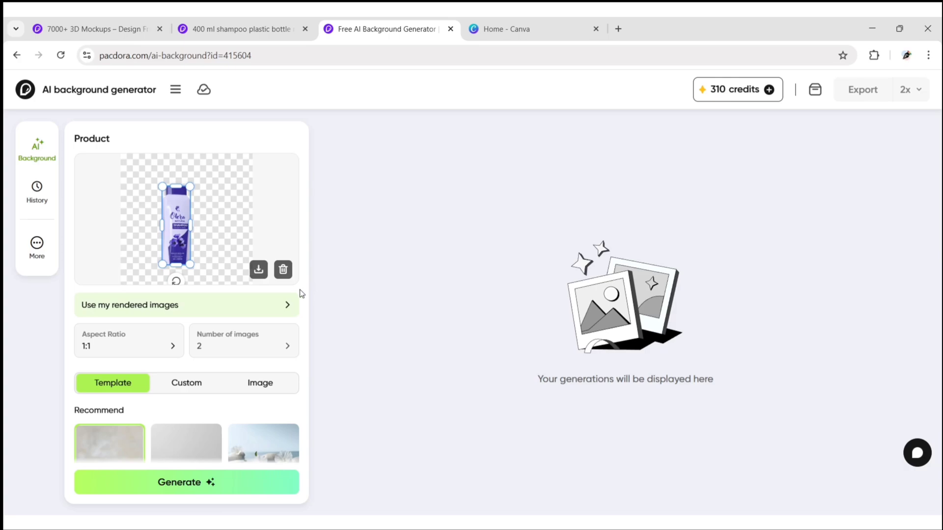
pyautogui.scroll(-4, 302, 293)
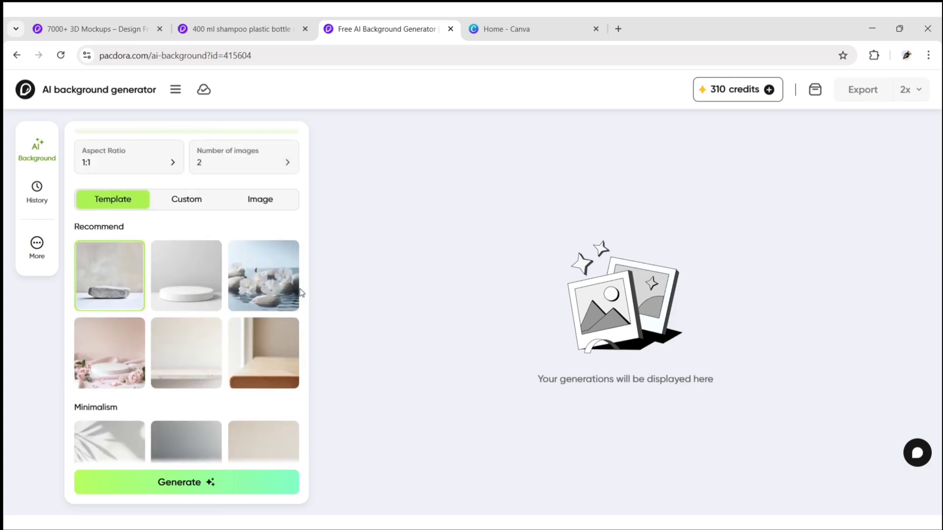
pyautogui.scroll(-1, 301, 293)
pyautogui.scroll(-4, 301, 290)
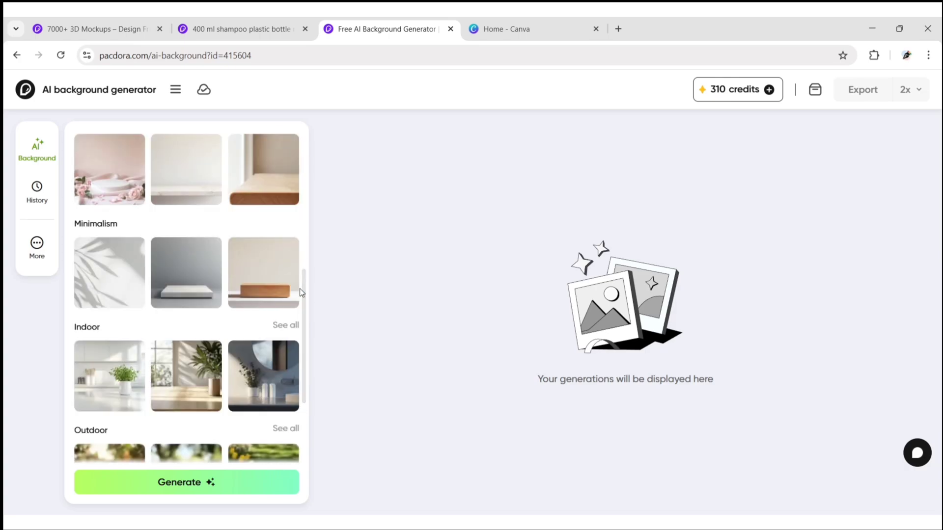
pyautogui.click(282, 209)
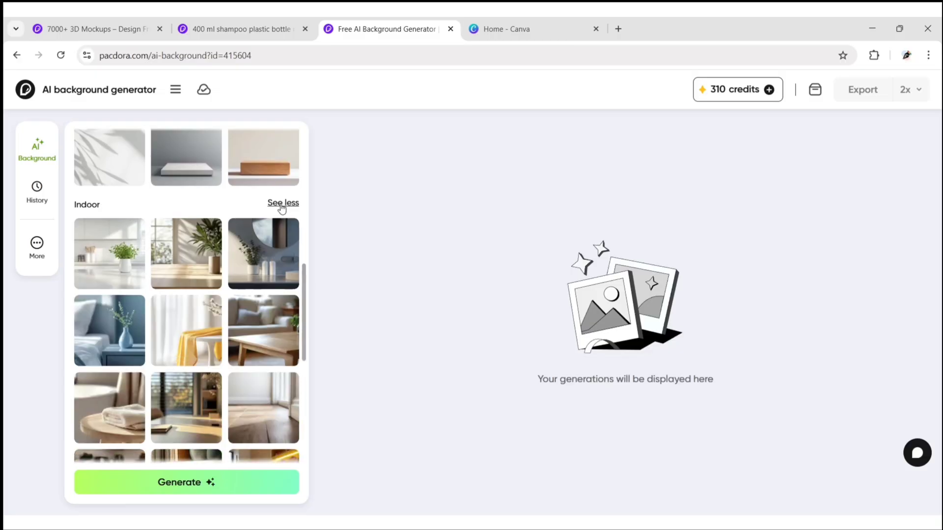
pyautogui.click(299, 269)
pyautogui.scroll(-2, 299, 269)
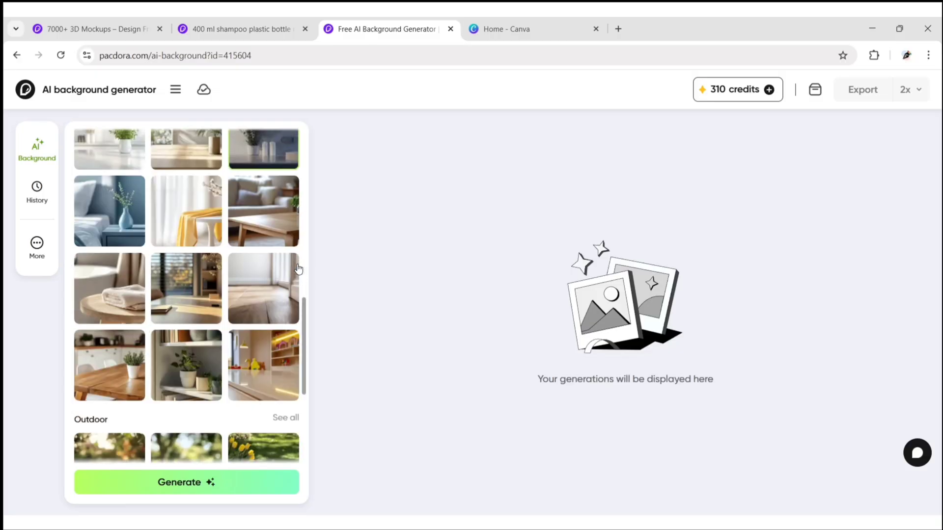
pyautogui.scroll(-1, 297, 269)
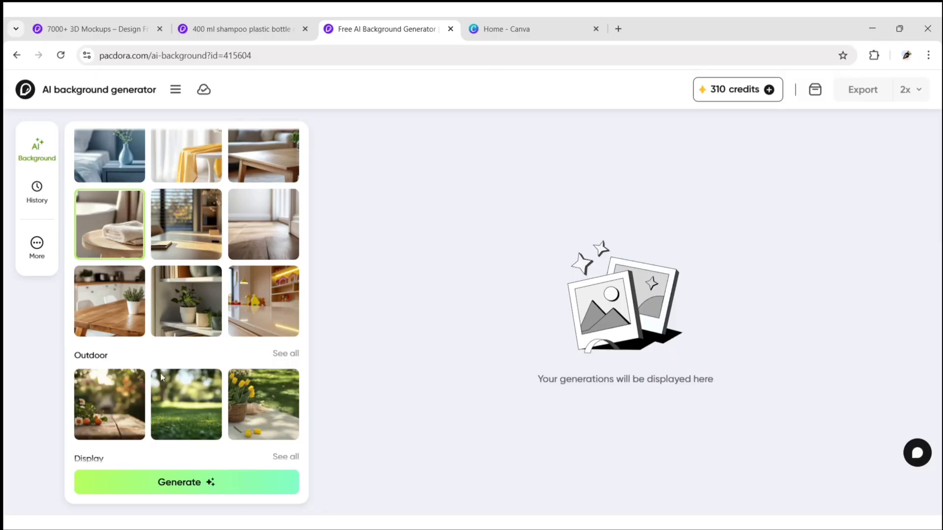
pyautogui.click(186, 484)
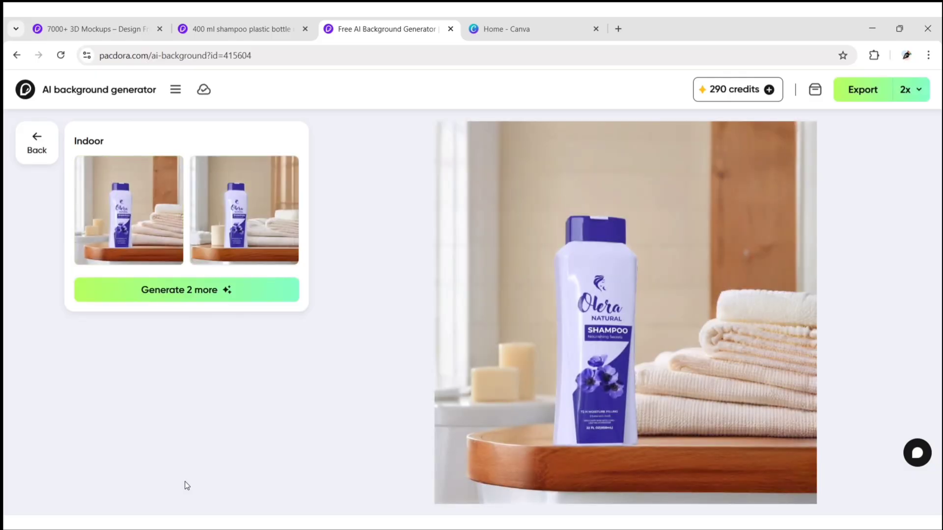
# - Compare both generated images, export the first one at 2x, and view the downloaded PNG in a maximized image viewer
pyautogui.click(260, 227)
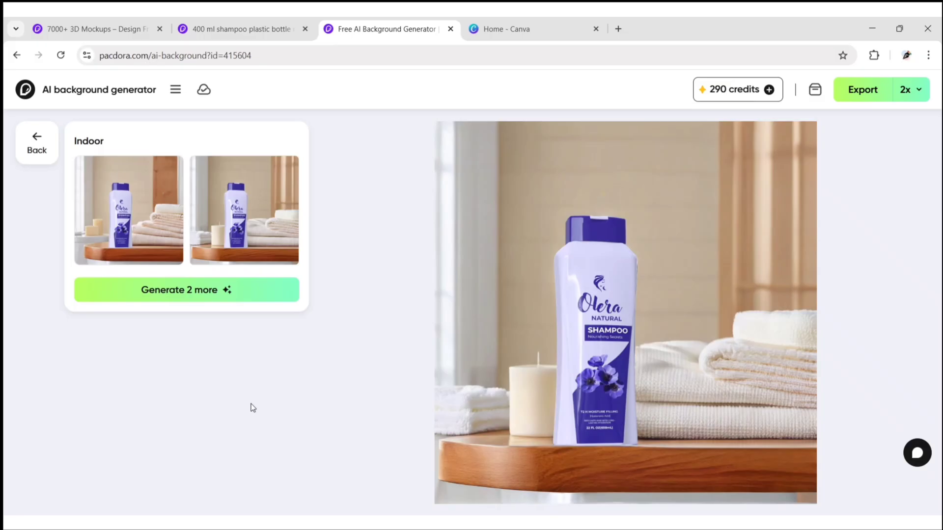
pyautogui.click(153, 229)
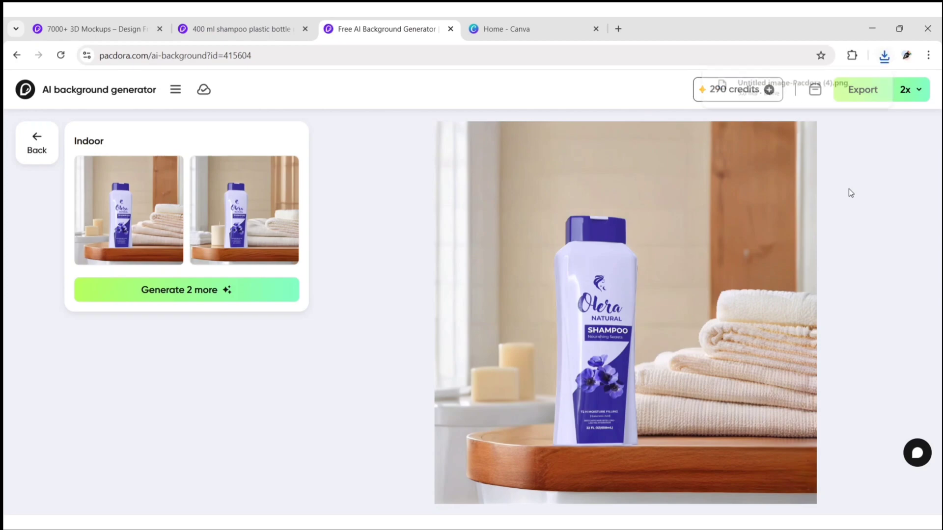
pyautogui.click(775, 88)
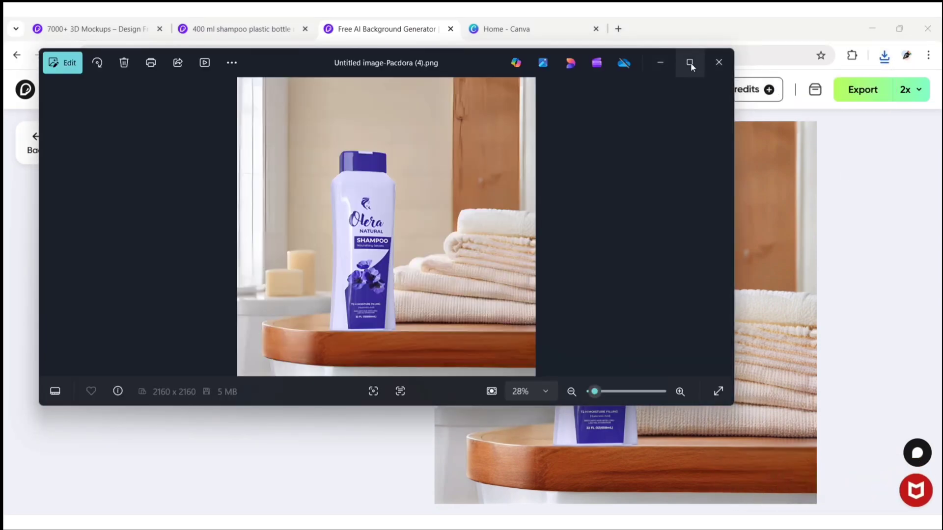
pyautogui.click(690, 62)
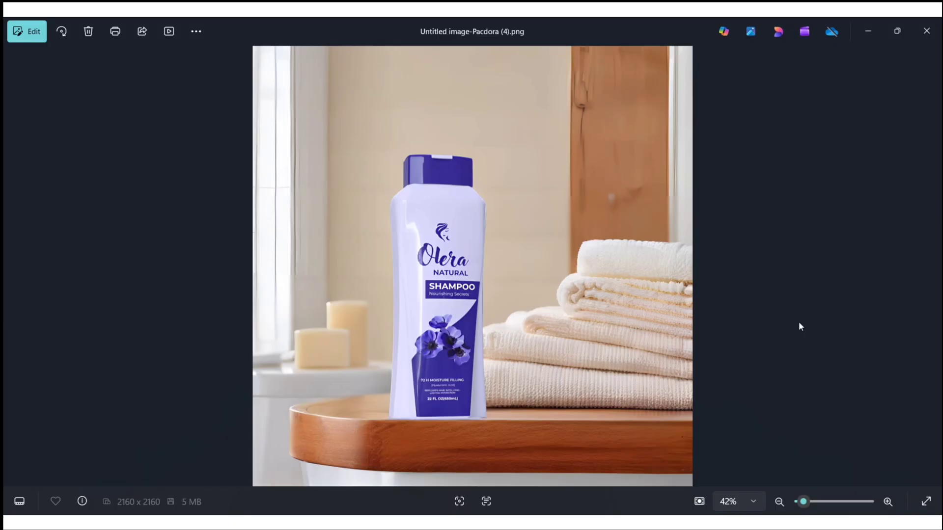